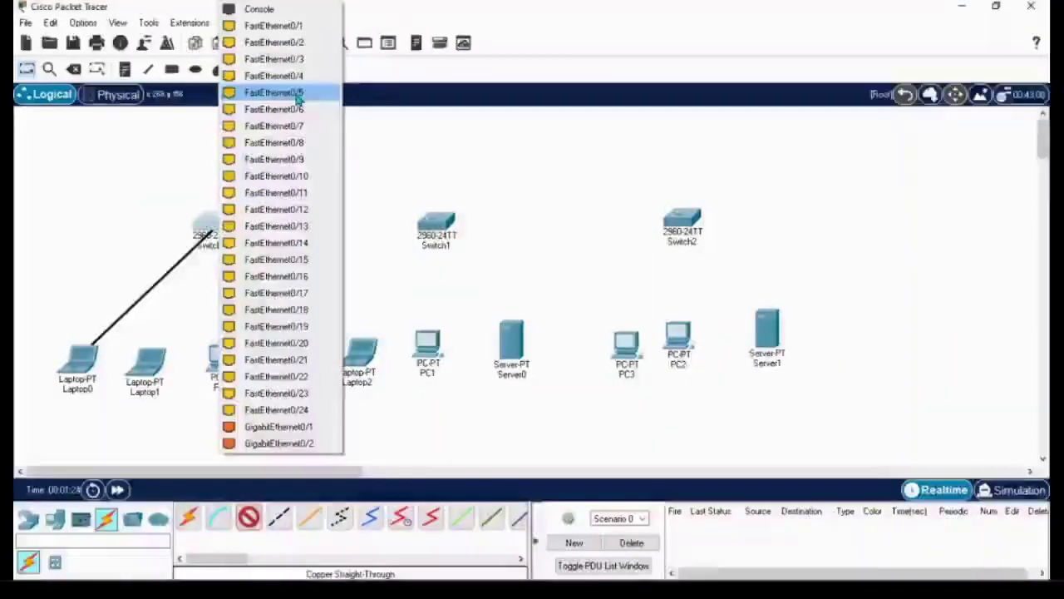
# Cable Laptop0, Laptop1 and PC0 to Switch0 ports Fa0/6, Fa0/12 and Fa0/19.
pyautogui.click(283, 111)
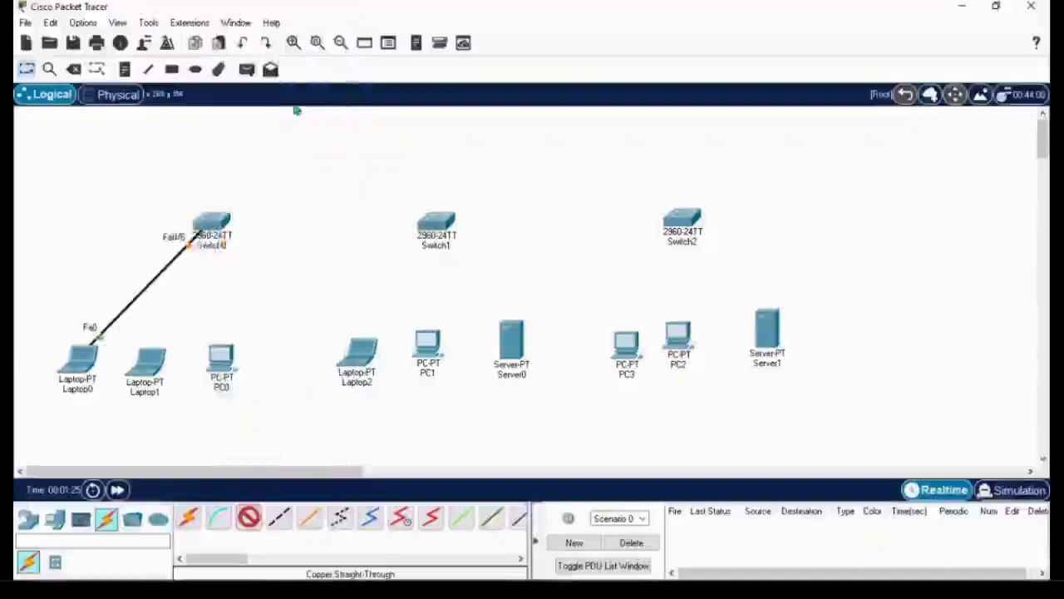
pyautogui.click(157, 374)
pyautogui.click(202, 430)
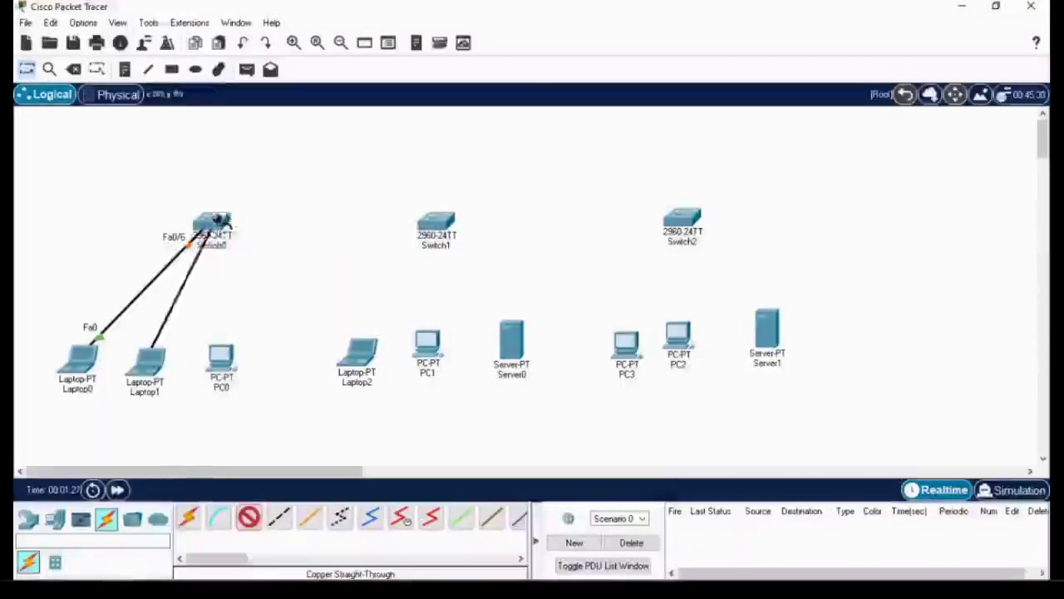
pyautogui.click(214, 228)
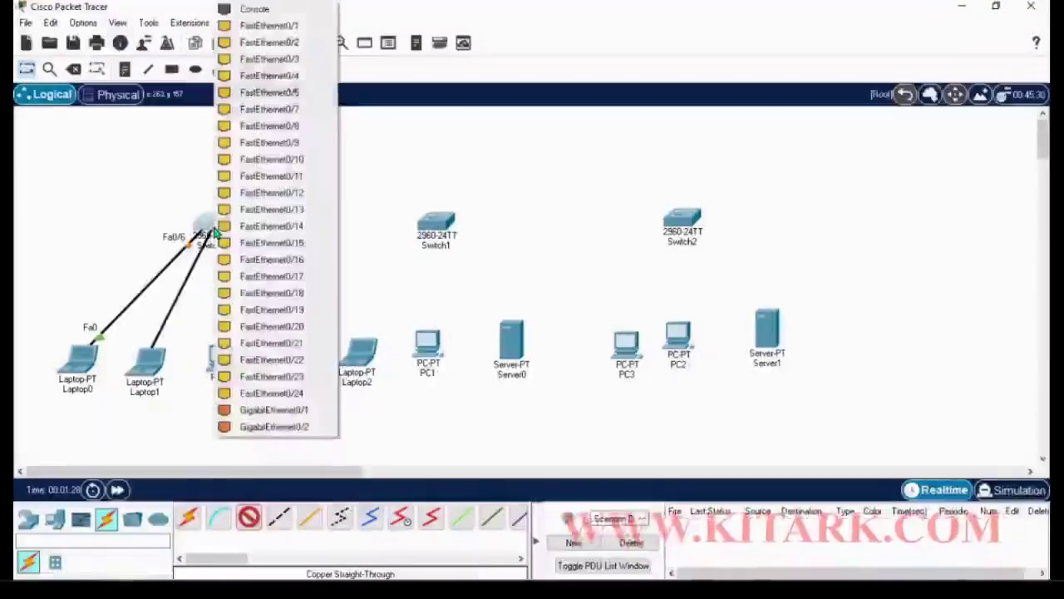
pyautogui.click(284, 189)
pyautogui.click(221, 362)
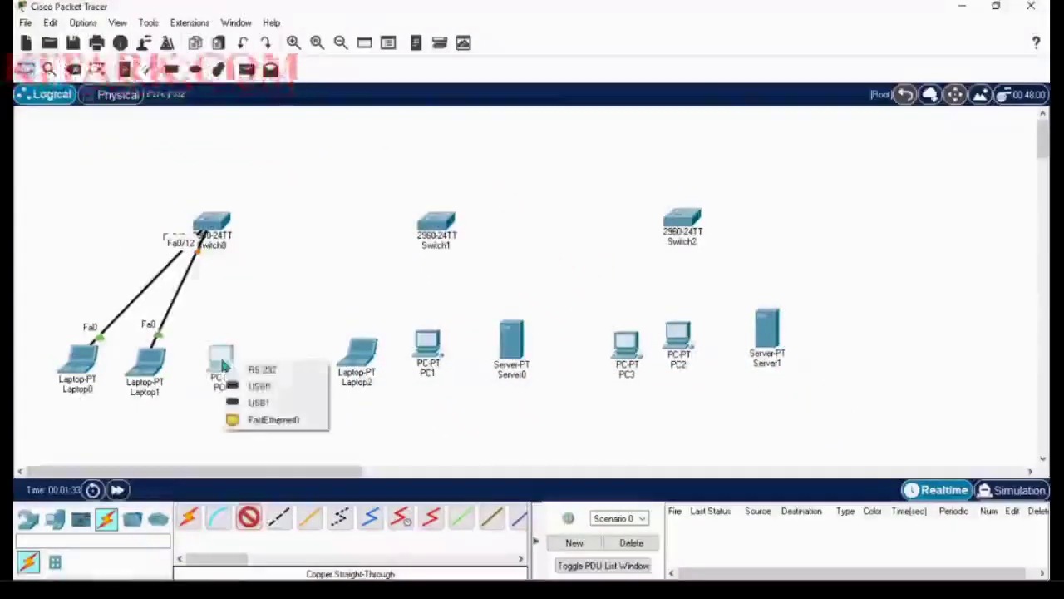
pyautogui.click(262, 421)
pyautogui.click(219, 228)
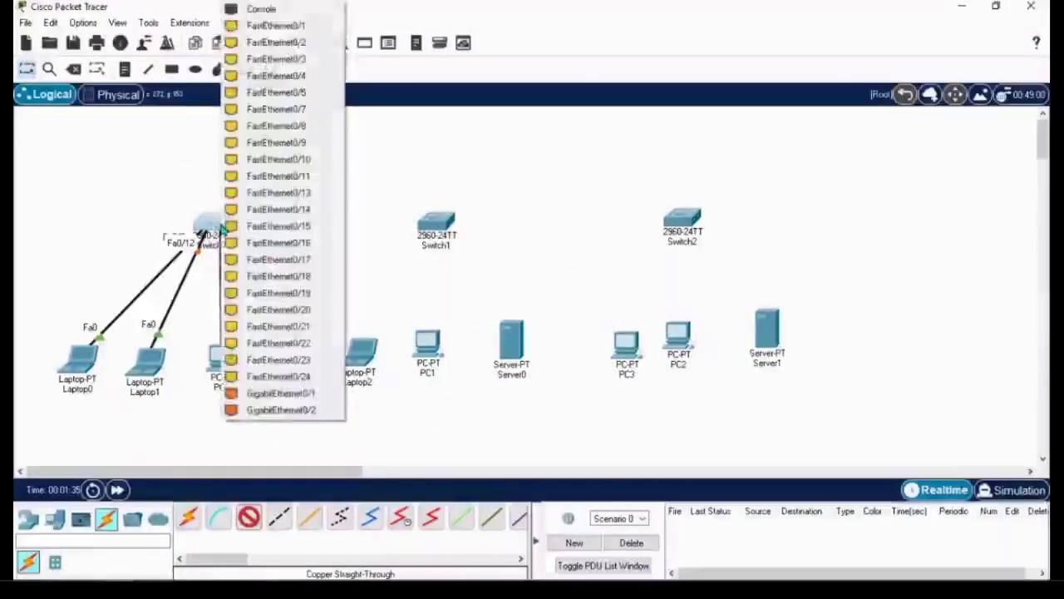
pyautogui.click(293, 293)
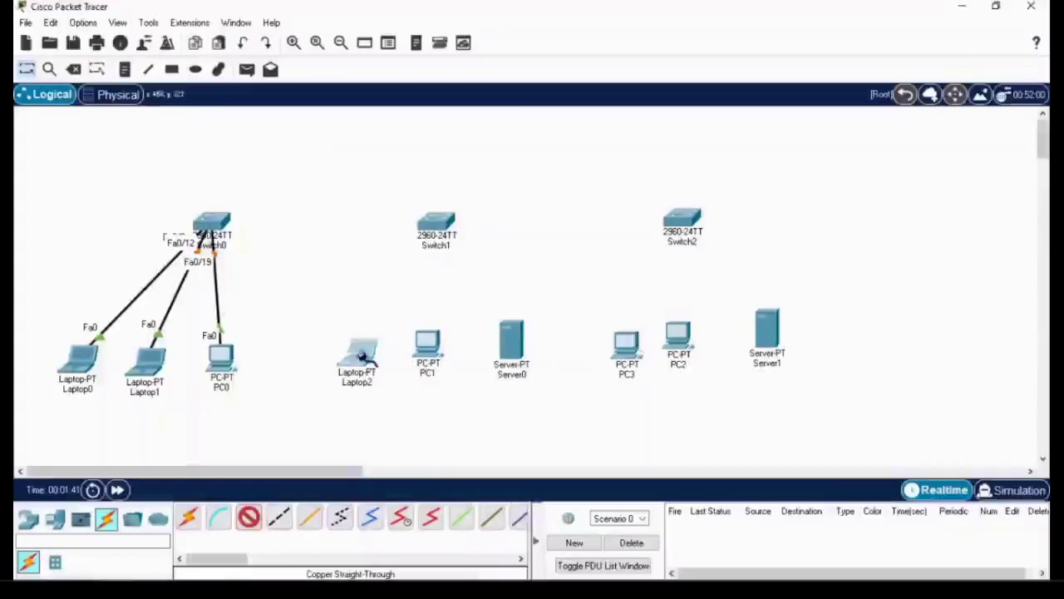
# Cable Laptop2, PC1 and Server0 to Switch1 ports Fa0/6, Fa0/13 and Fa0/20.
pyautogui.click(365, 356)
pyautogui.click(433, 418)
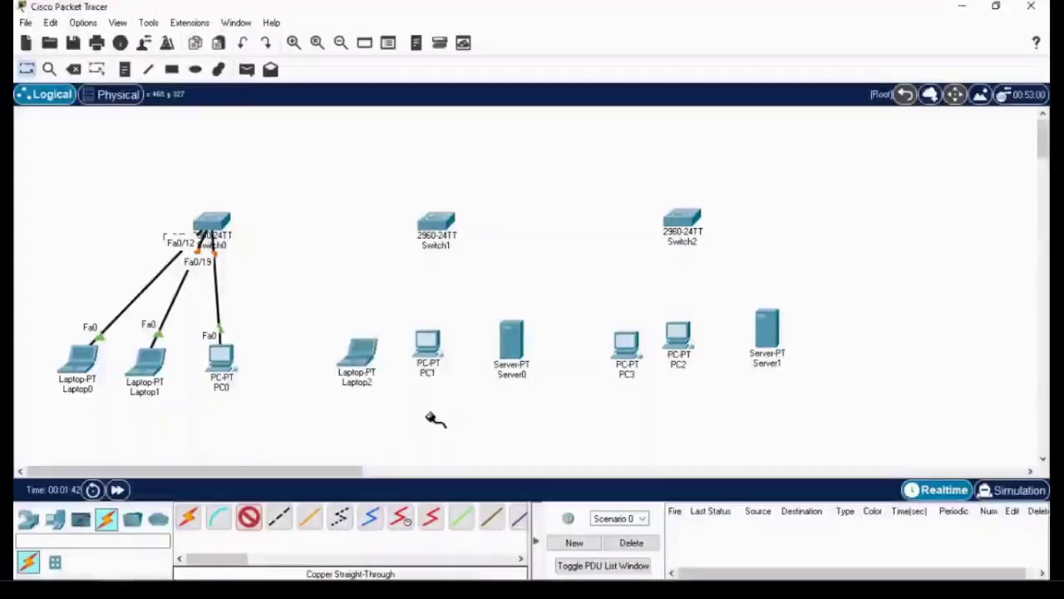
pyautogui.click(438, 220)
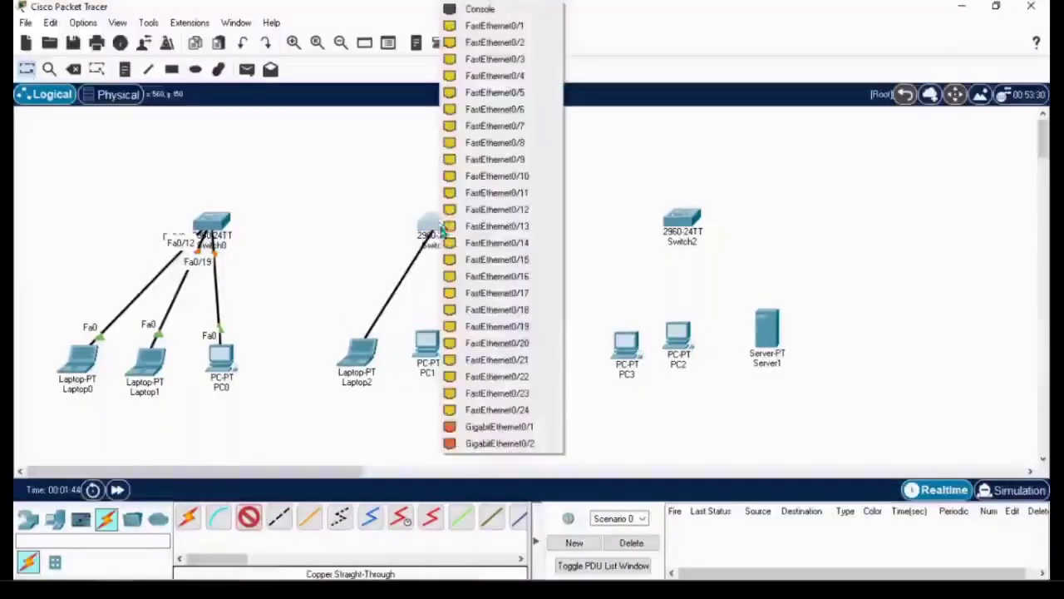
pyautogui.click(480, 110)
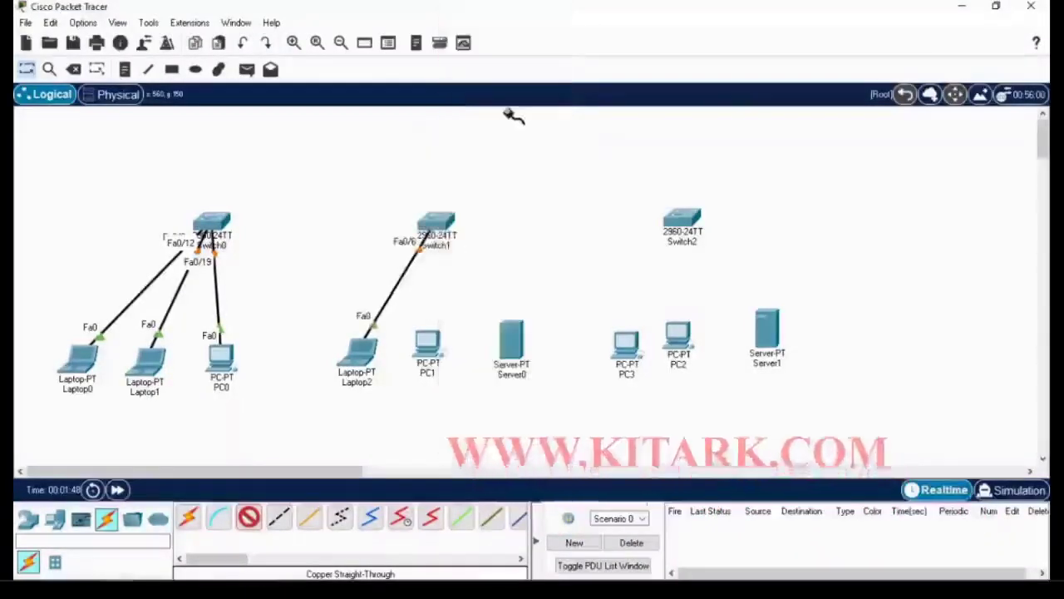
pyautogui.click(430, 341)
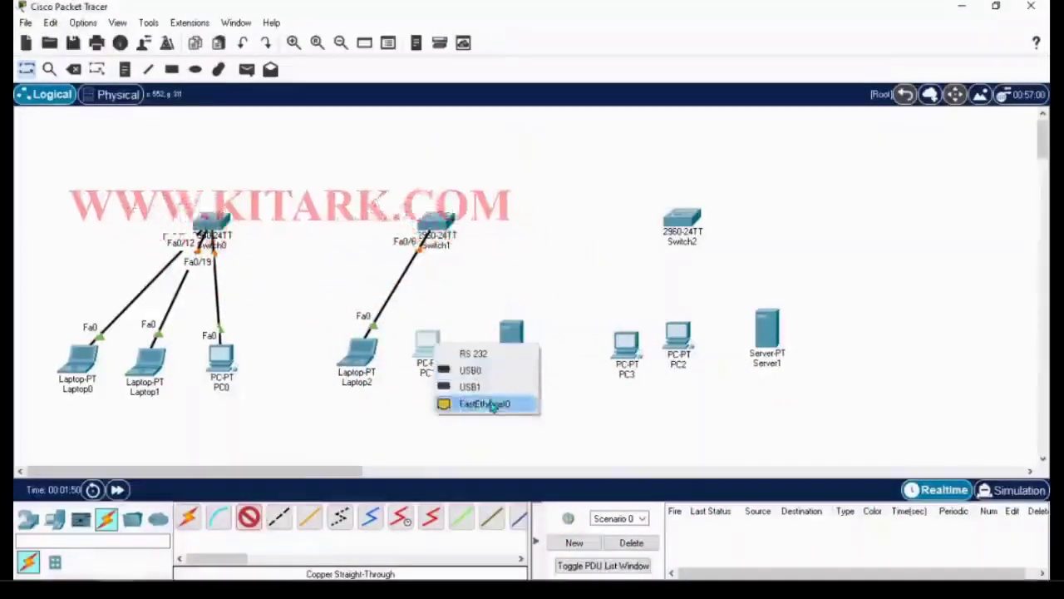
pyautogui.click(493, 405)
pyautogui.click(437, 220)
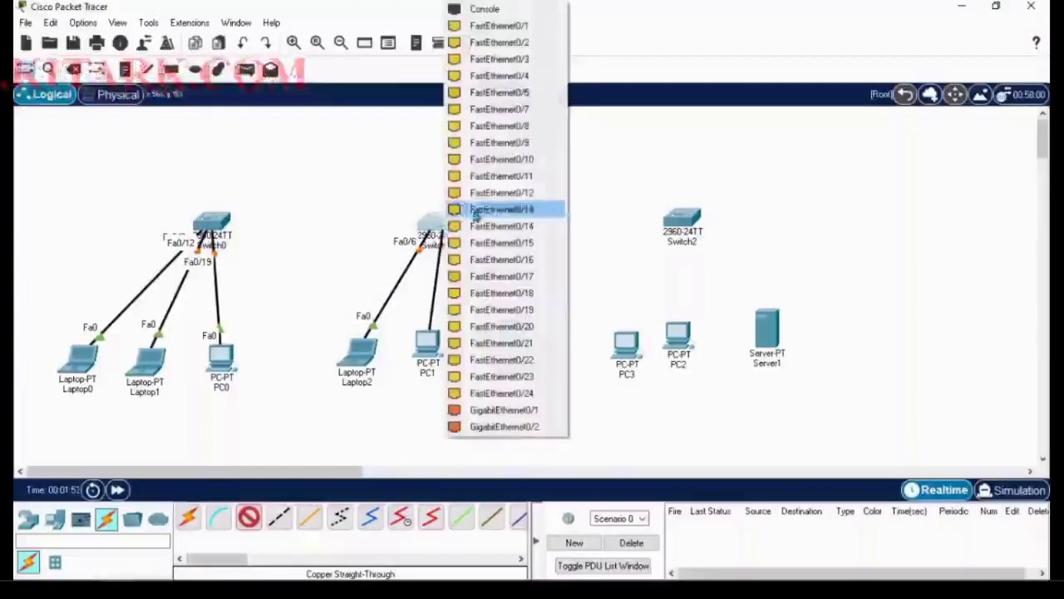
pyautogui.click(524, 210)
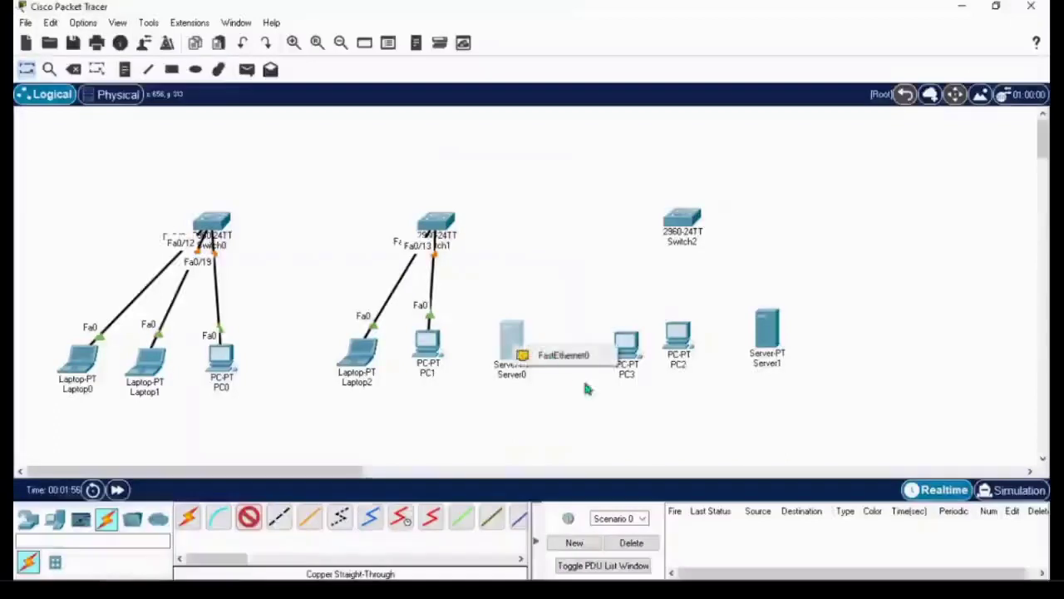
pyautogui.click(447, 223)
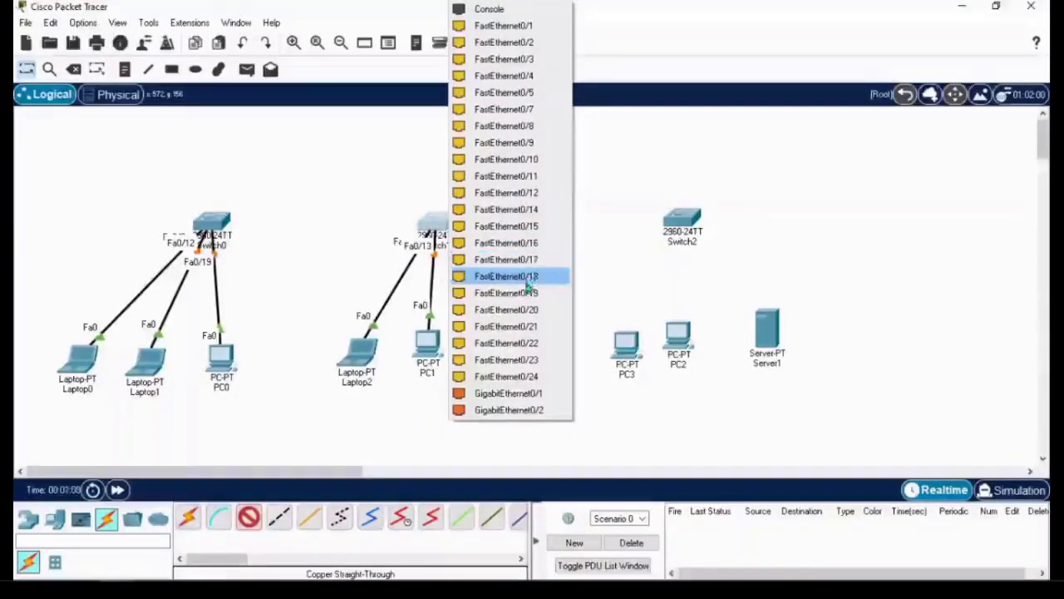
pyautogui.click(529, 311)
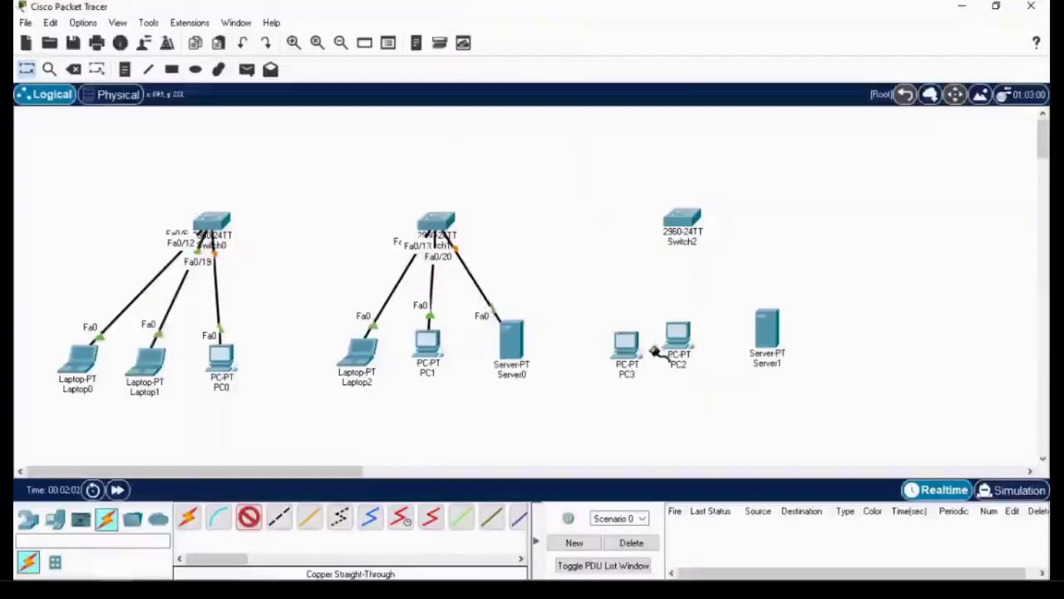
# Run straight-through cables from PC3, PC2 and Server1 FastEthernet0 to Switch2 Fa0/8, Fa0/13 and Fa0/20.
pyautogui.click(634, 354)
pyautogui.click(690, 410)
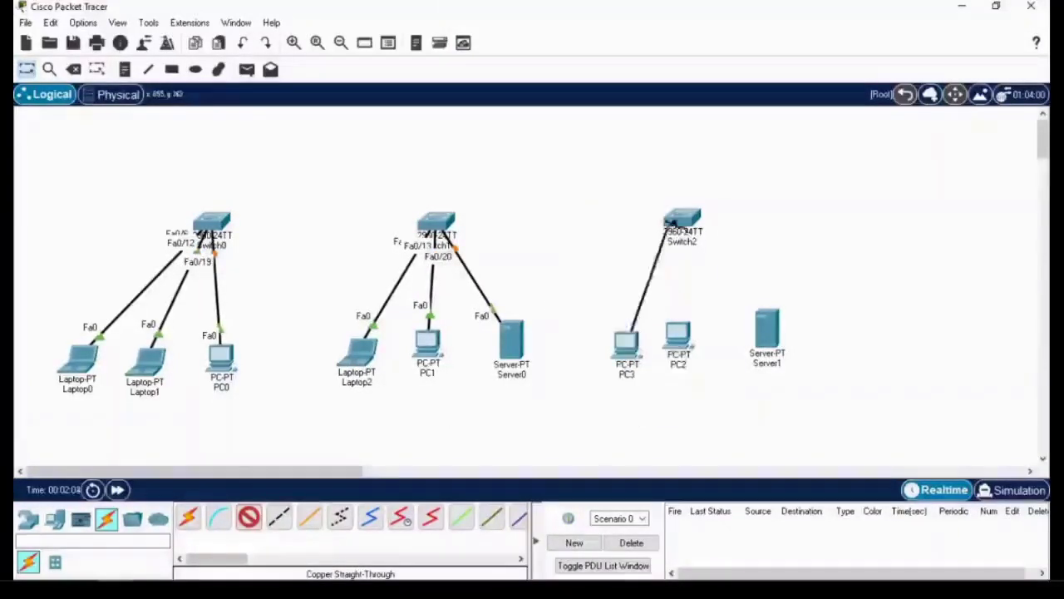
pyautogui.click(684, 227)
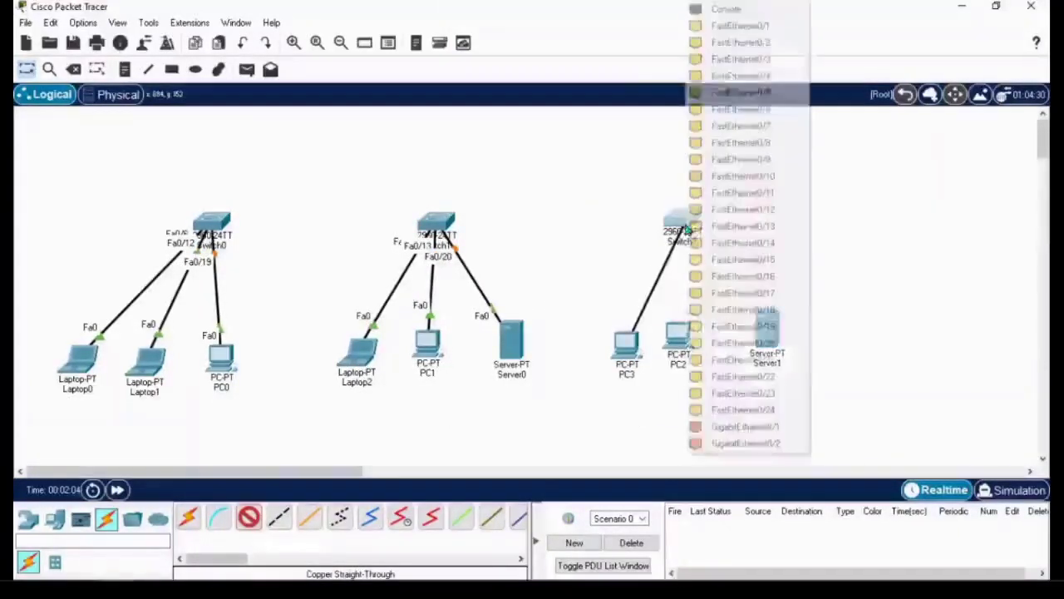
pyautogui.click(763, 143)
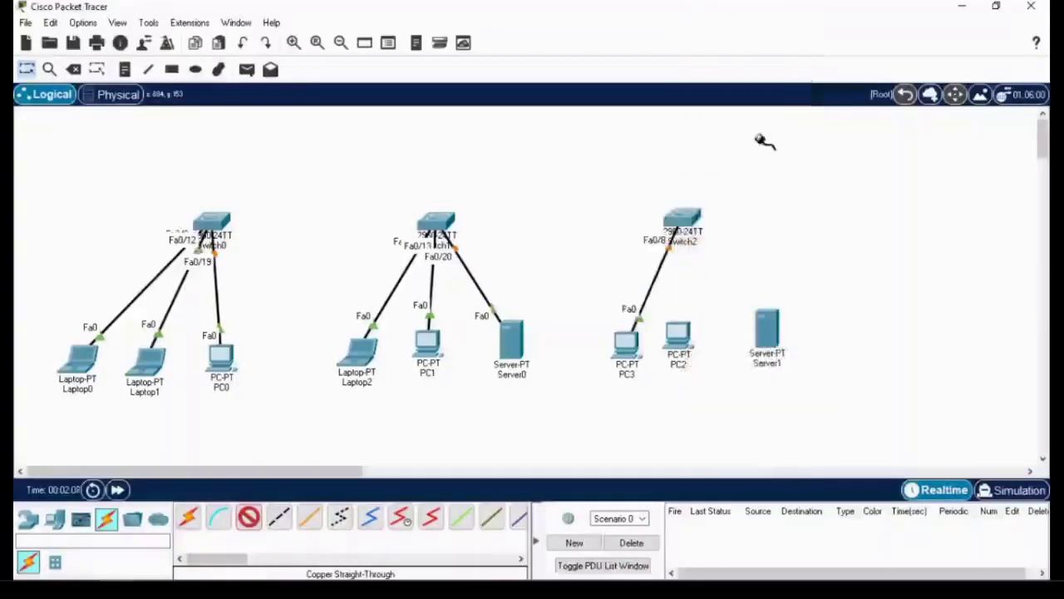
pyautogui.click(678, 335)
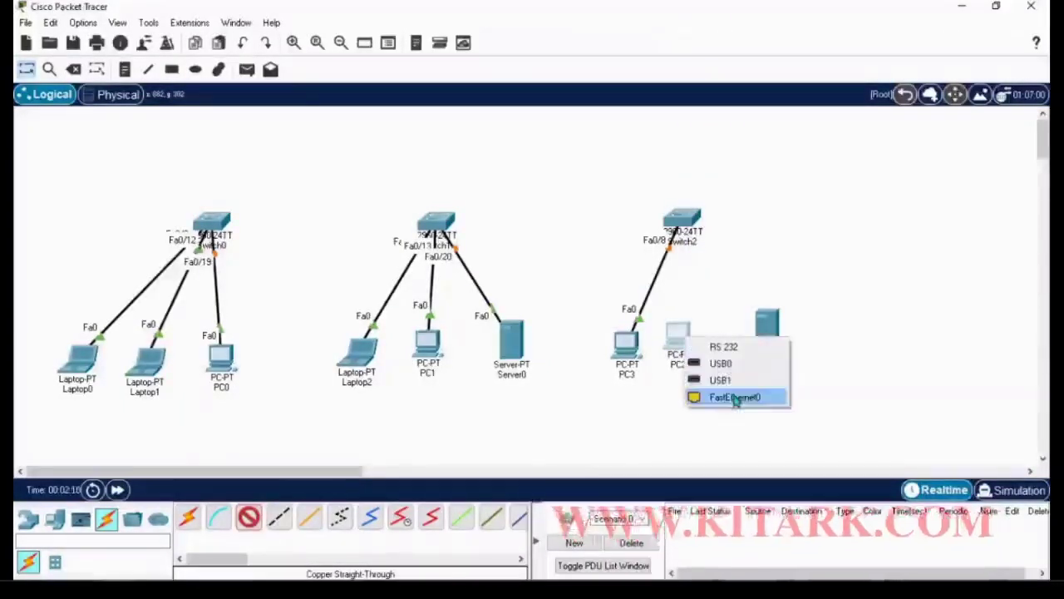
pyautogui.click(723, 397)
pyautogui.click(702, 222)
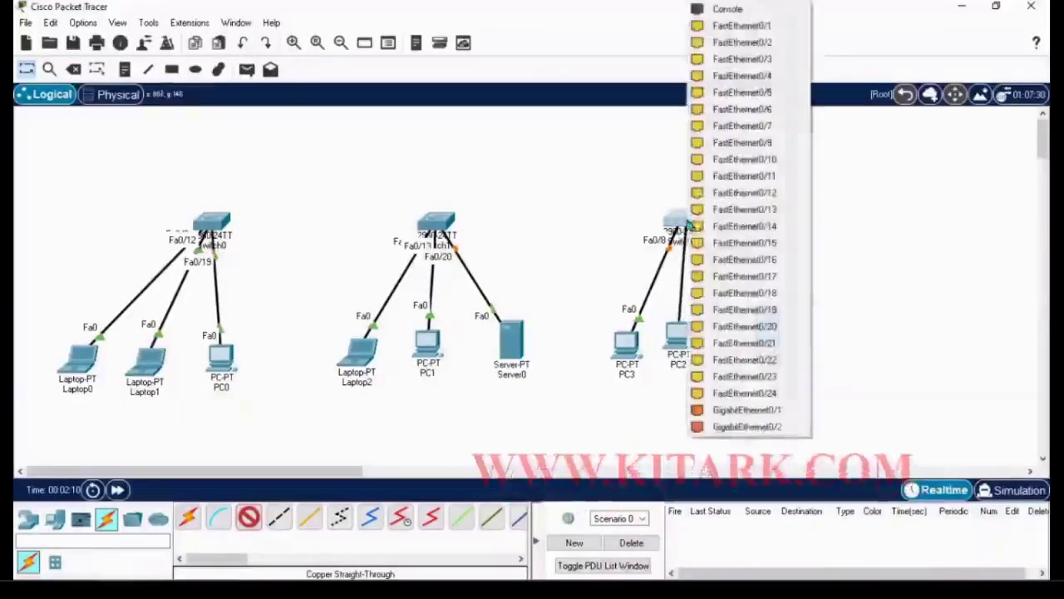
pyautogui.click(761, 212)
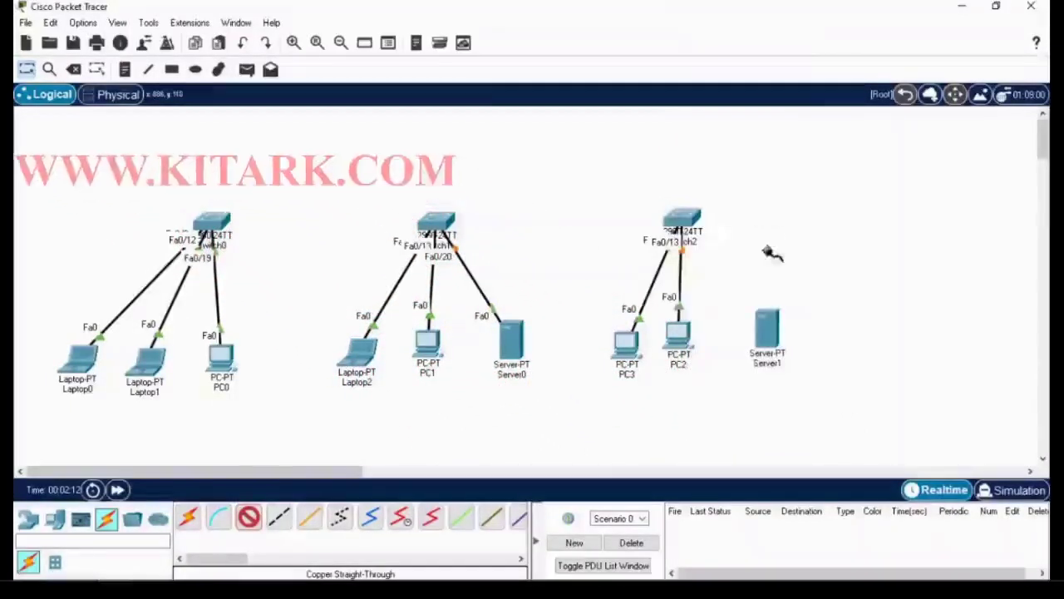
pyautogui.click(766, 328)
pyautogui.click(822, 339)
pyautogui.click(701, 226)
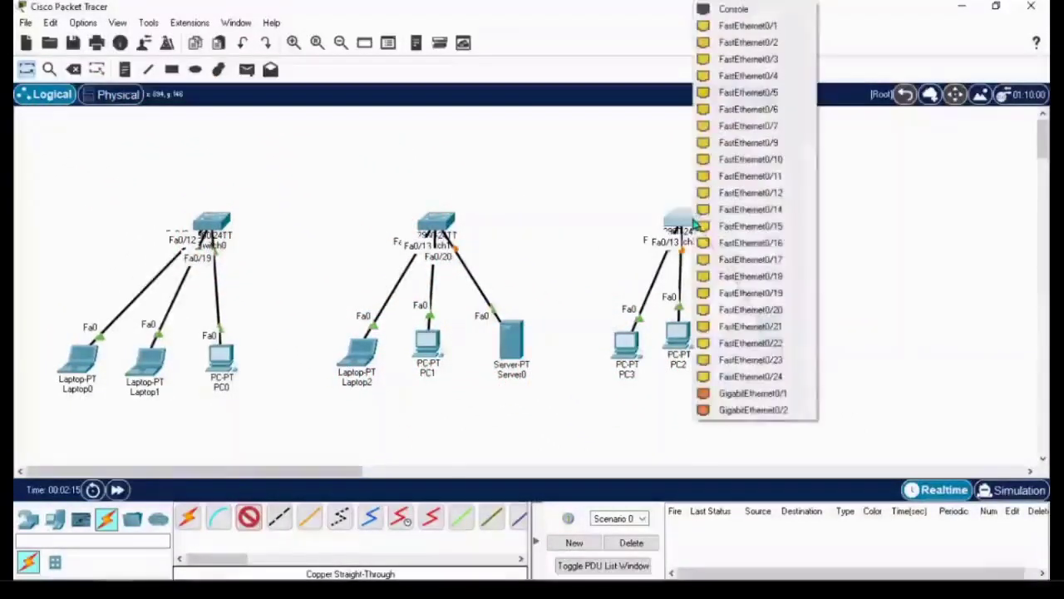
pyautogui.click(761, 309)
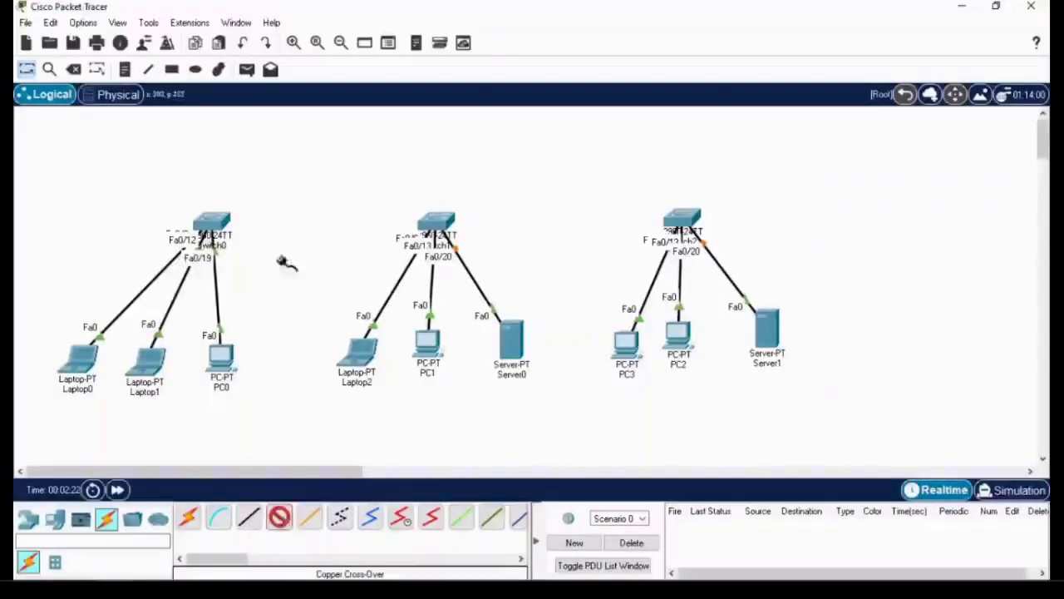
# Chain the switches with crossover cables: Switch0–Switch1 on Fa0/24, Switch1–Switch2 on Fa0/23.
pyautogui.click(218, 223)
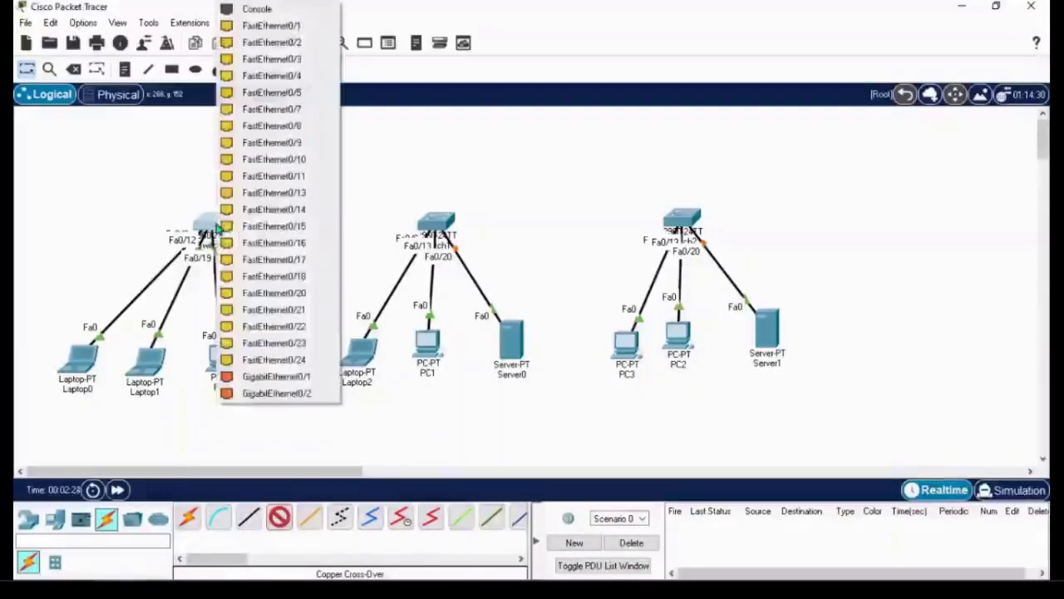
pyautogui.click(308, 358)
pyautogui.click(426, 223)
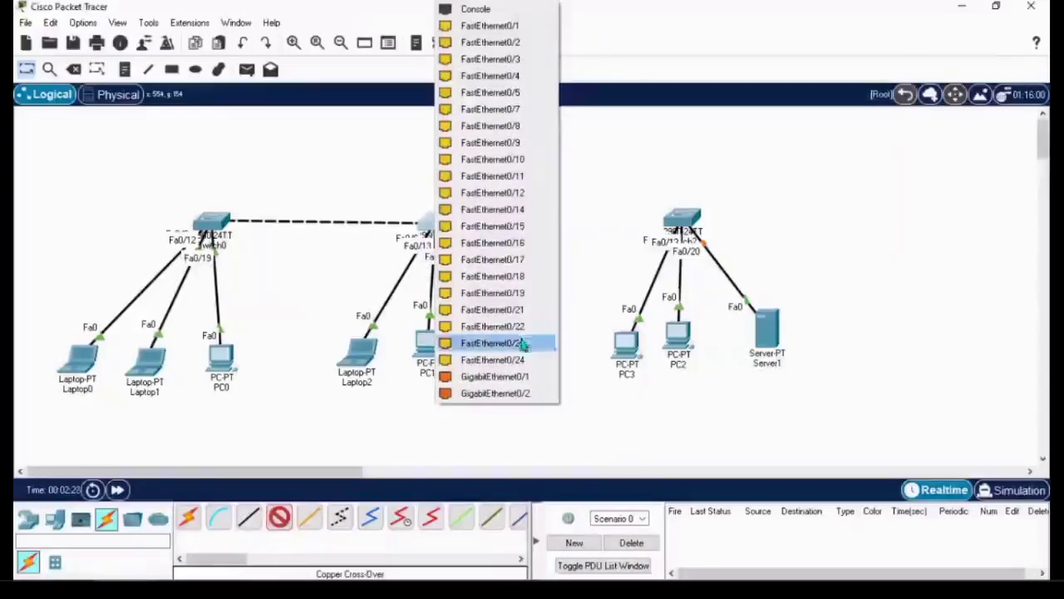
pyautogui.click(491, 359)
pyautogui.click(447, 221)
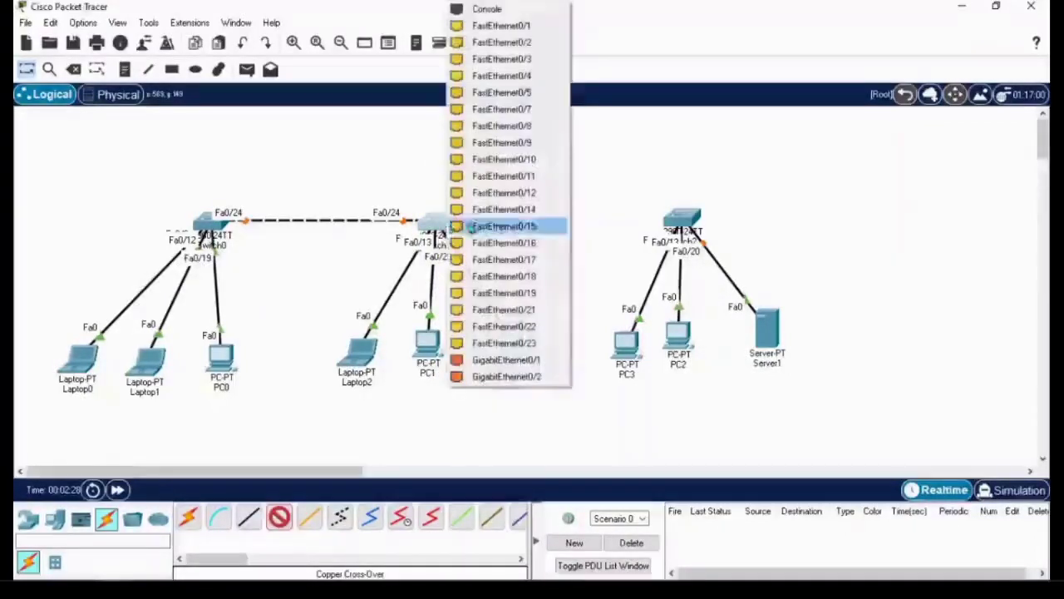
pyautogui.click(541, 344)
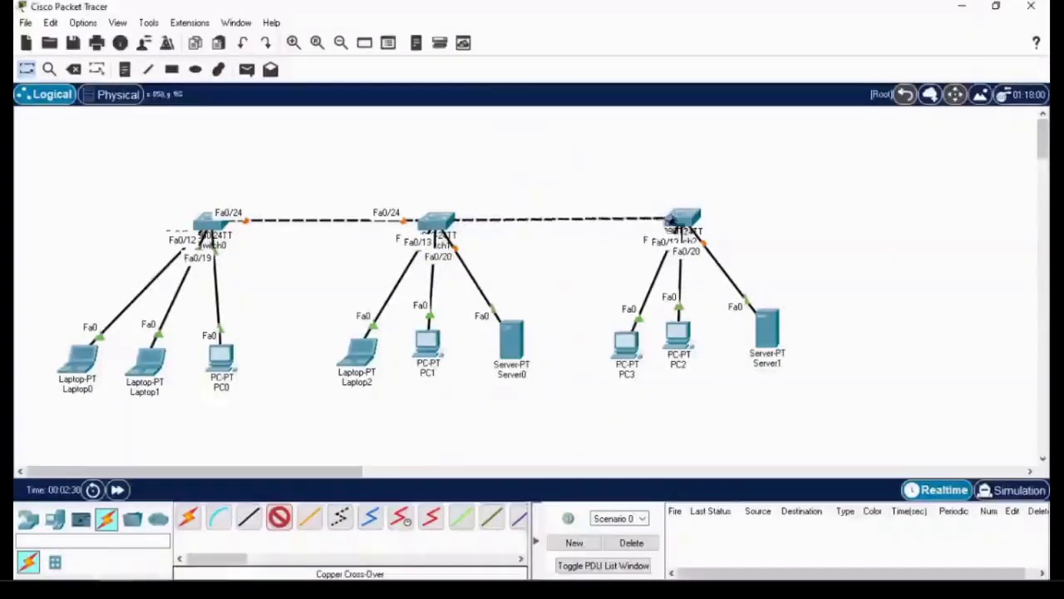
pyautogui.click(682, 217)
pyautogui.click(740, 346)
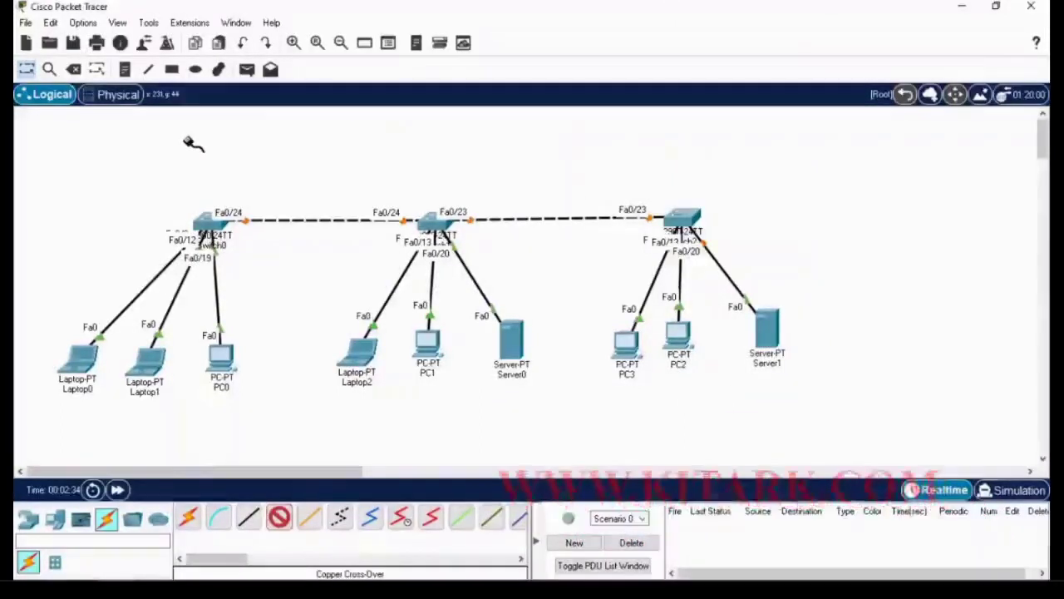
# Turn on Always Show Port Labels in Logical Workspace in Preferences.
pyautogui.click(83, 22)
pyautogui.click(109, 40)
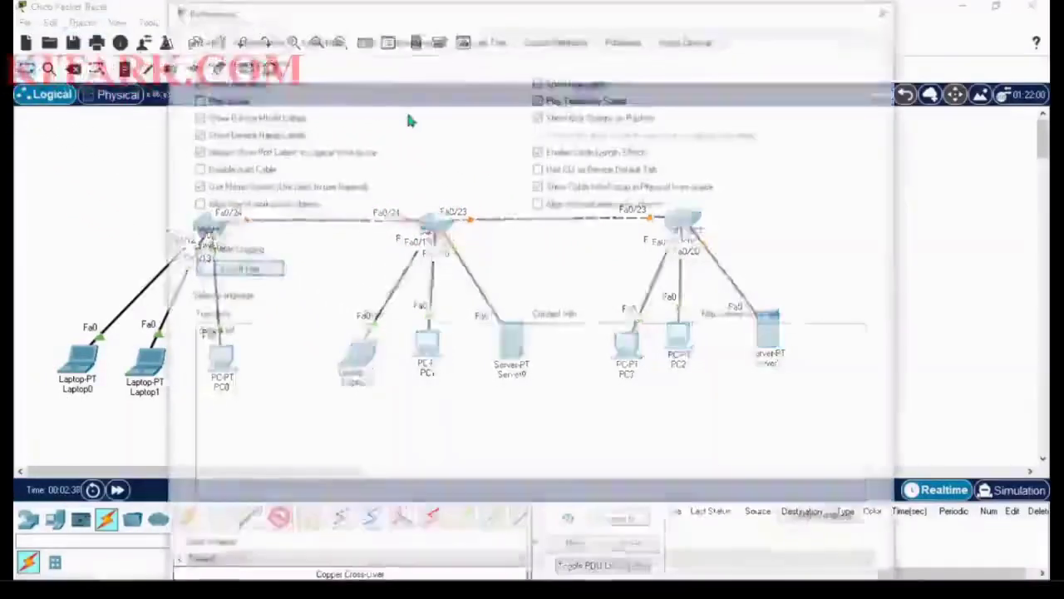
pyautogui.click(196, 150)
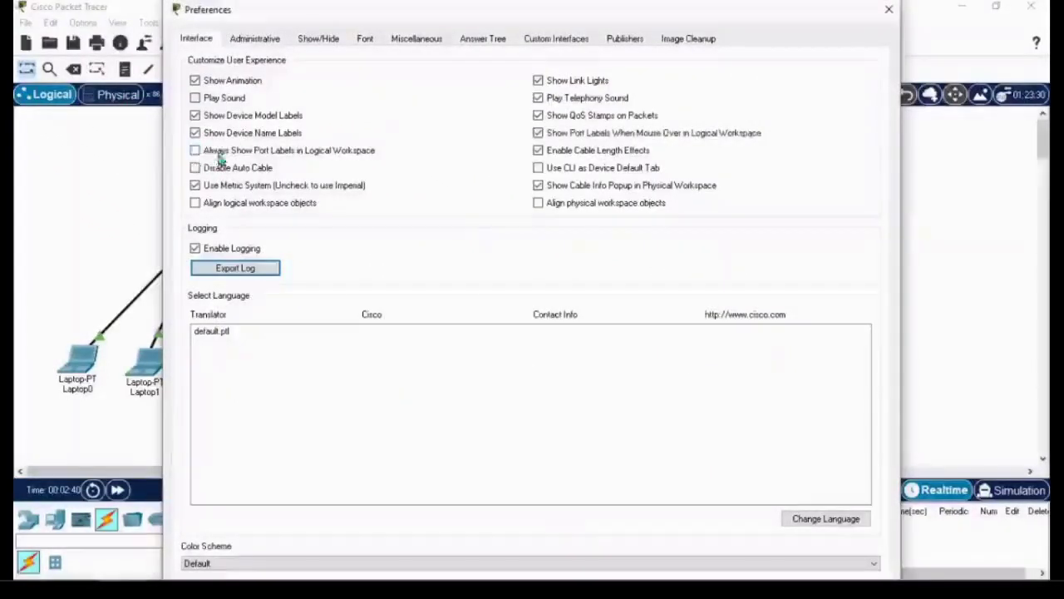
pyautogui.click(889, 10)
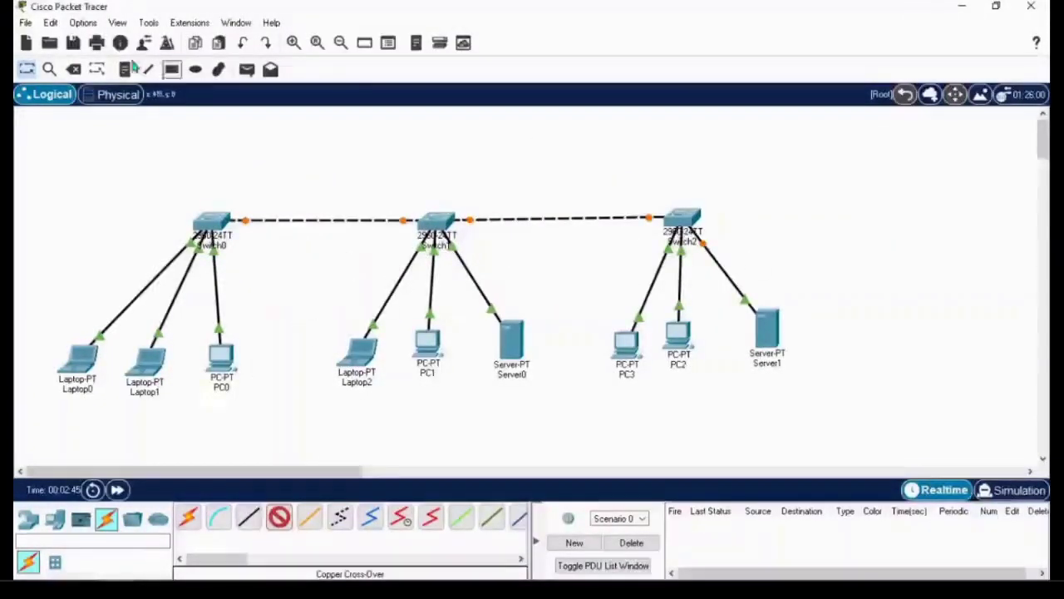
pyautogui.click(84, 24)
pyautogui.click(95, 42)
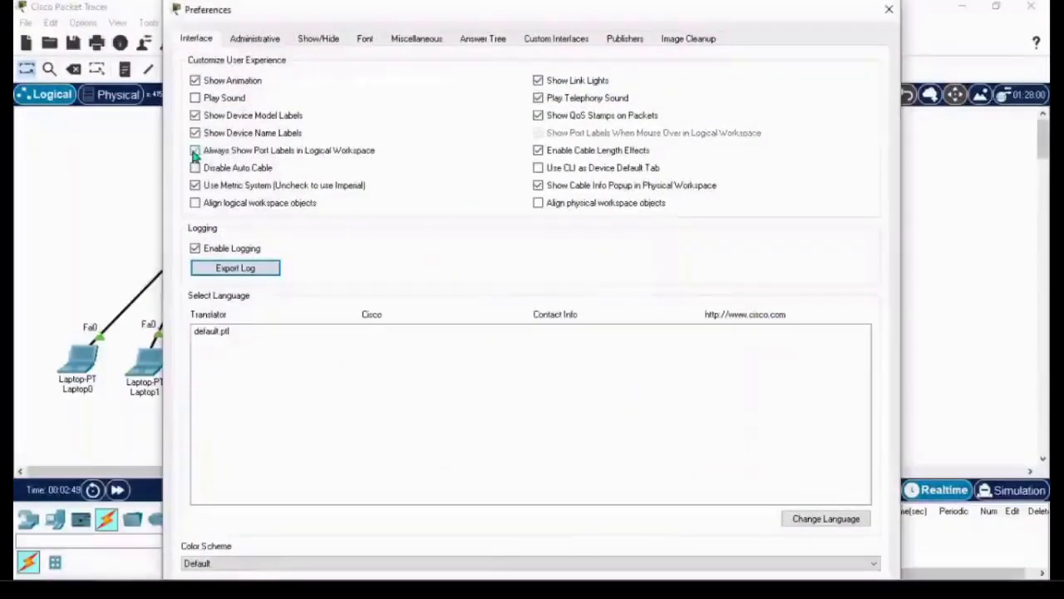
pyautogui.click(889, 9)
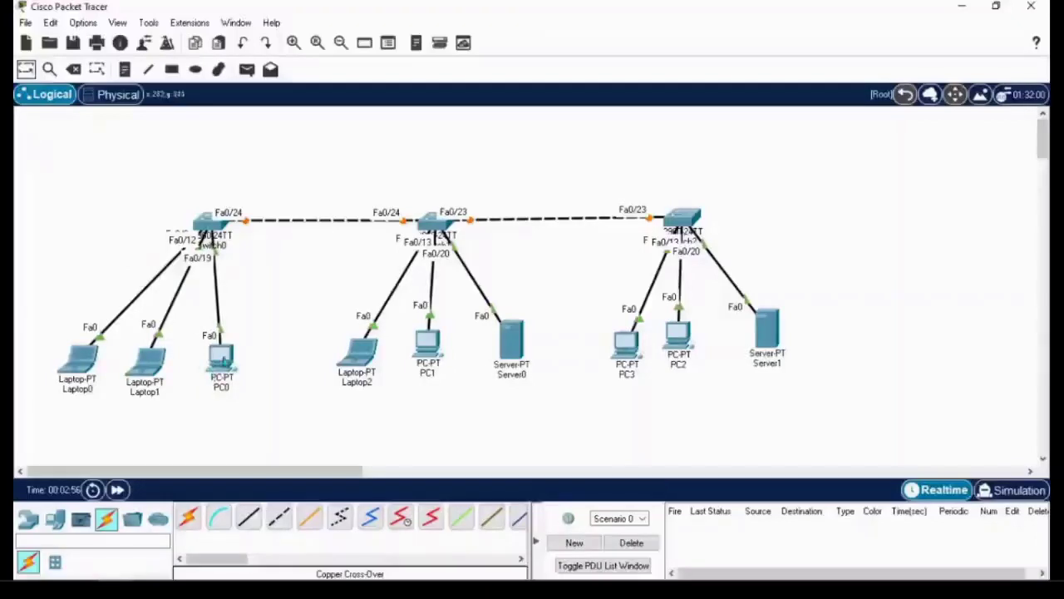
# Spread PC0, Laptop1 and Laptop0 apart around Switch0 so their cable labels are readable.
pyautogui.moveTo(235, 365); pyautogui.dragTo(259, 366)
pyautogui.moveTo(163, 368); pyautogui.dragTo(166, 374)
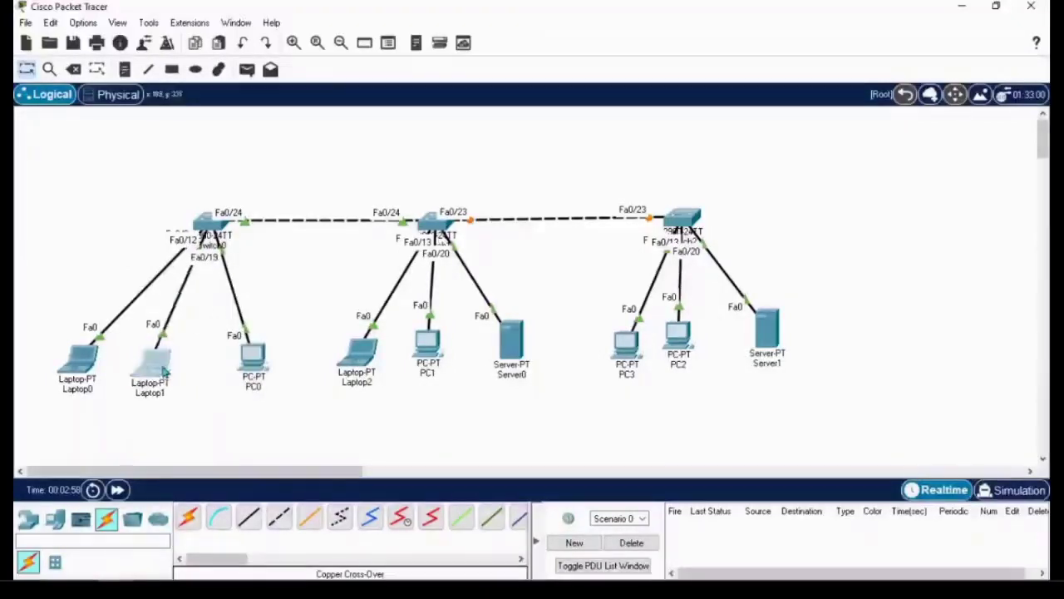
pyautogui.moveTo(64, 353); pyautogui.dragTo(37, 296)
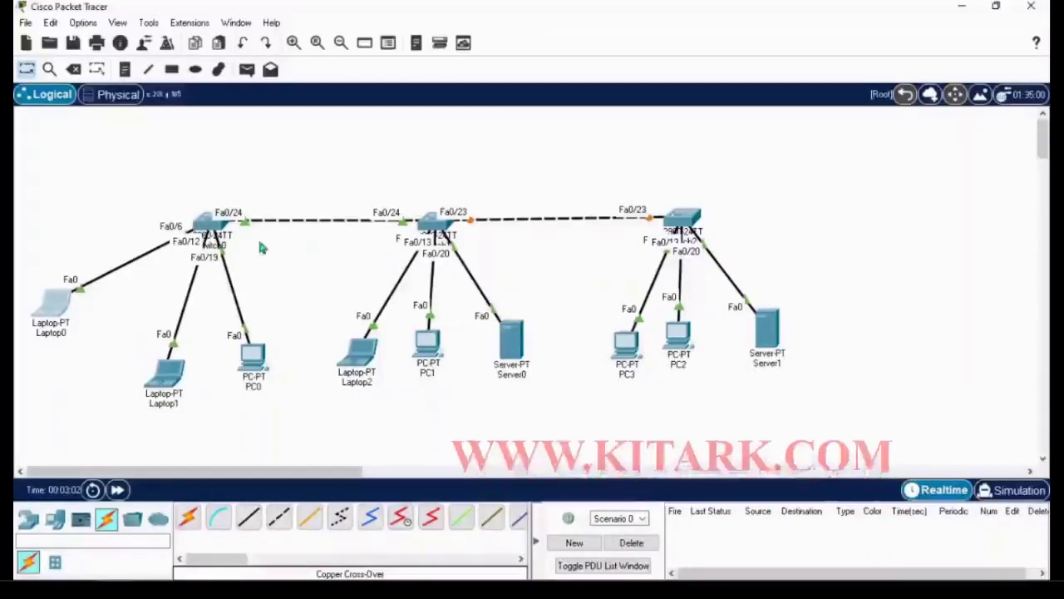
pyautogui.click(126, 69)
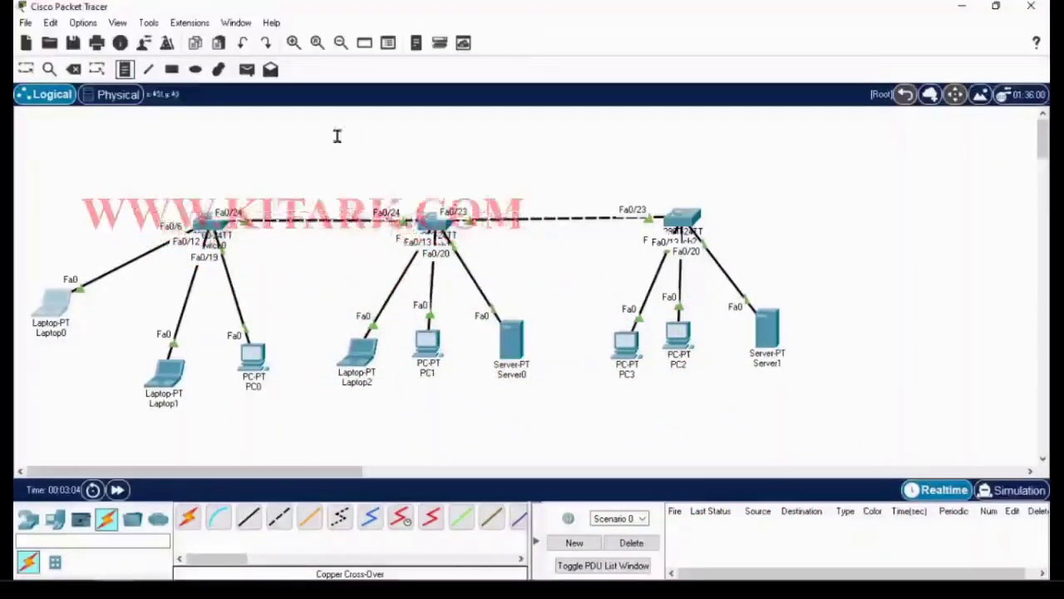
# Add a note above the switches reading VLAN 10 NAME IT, VLAN 20 NAME HR, VLAN 30 NAME SALES, and select its text.
pyautogui.click(298, 127)
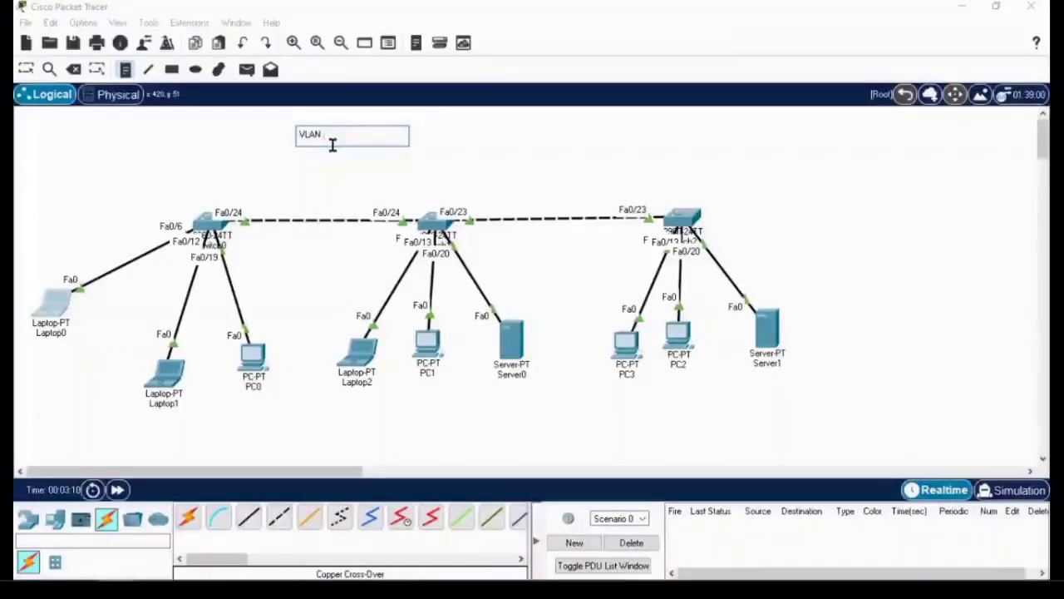
pyautogui.write('VLAN 10')
pyautogui.press('Return')
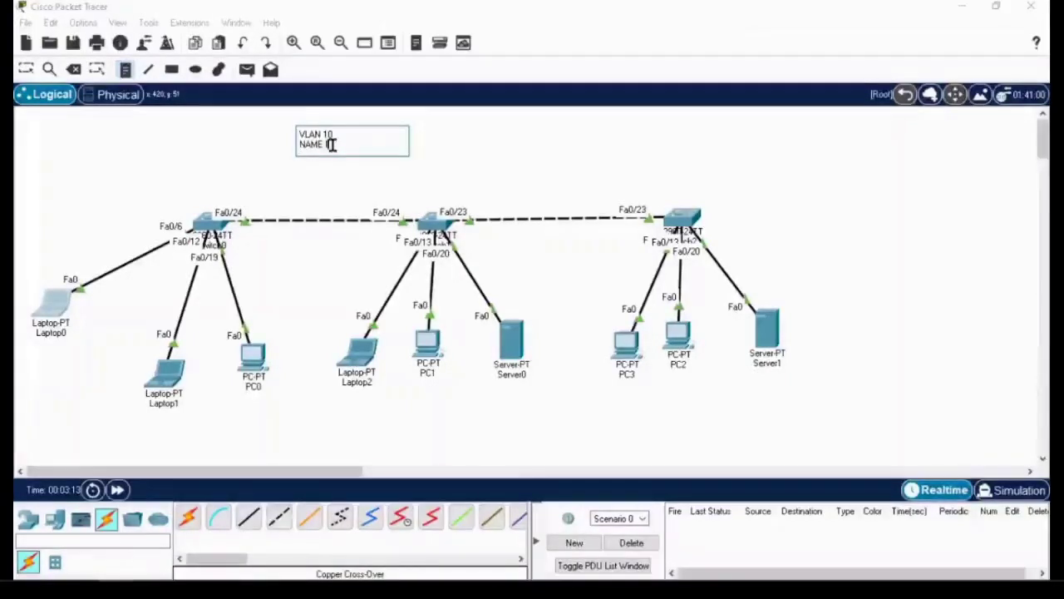
pyautogui.write('NAME IT')
pyautogui.press('Return')
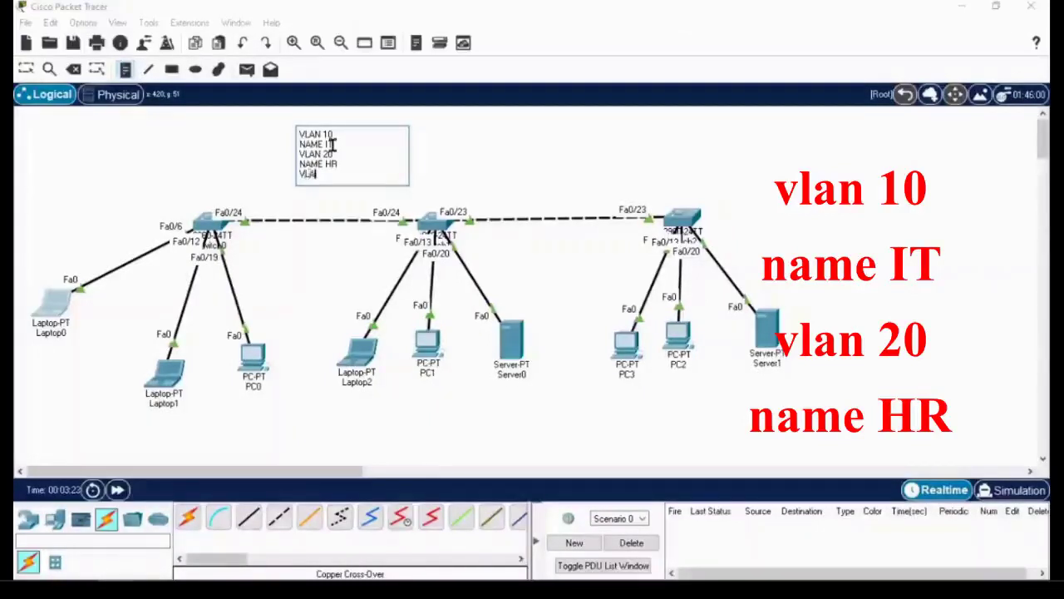
pyautogui.write('3')
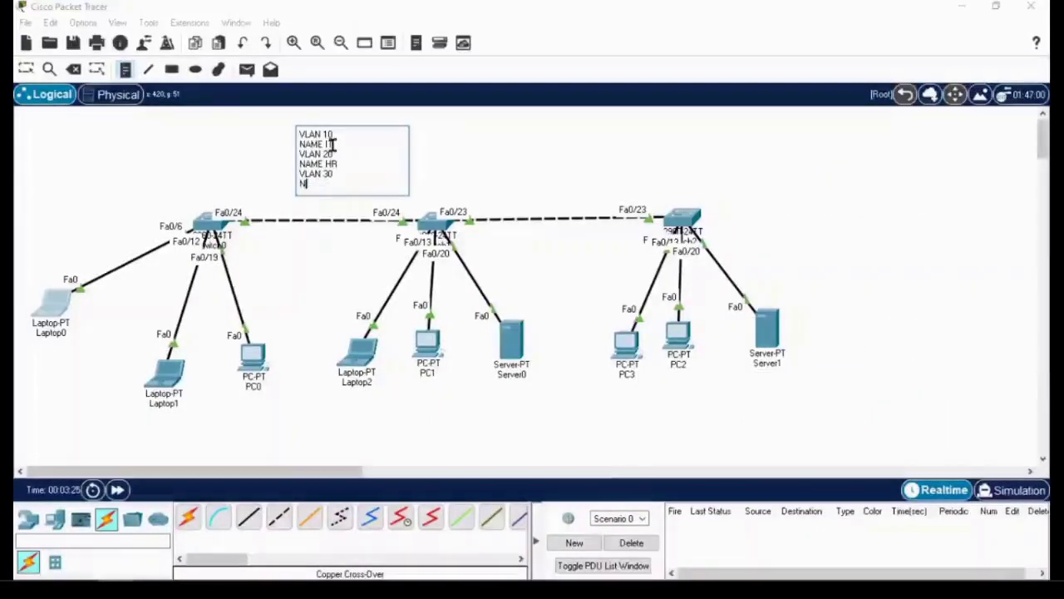
pyautogui.write('0 NAME ')
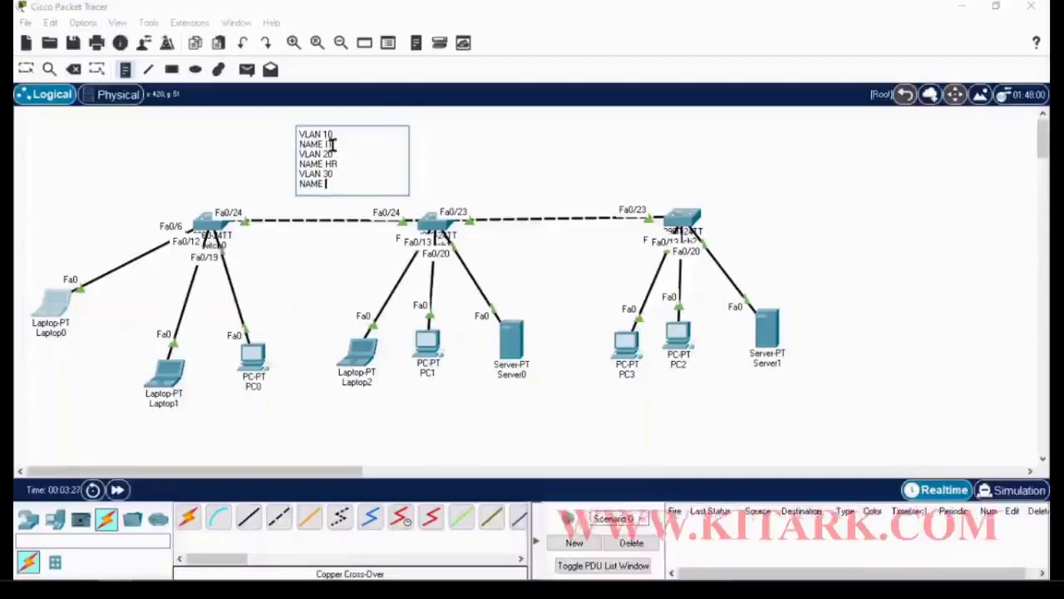
pyautogui.write('SALES')
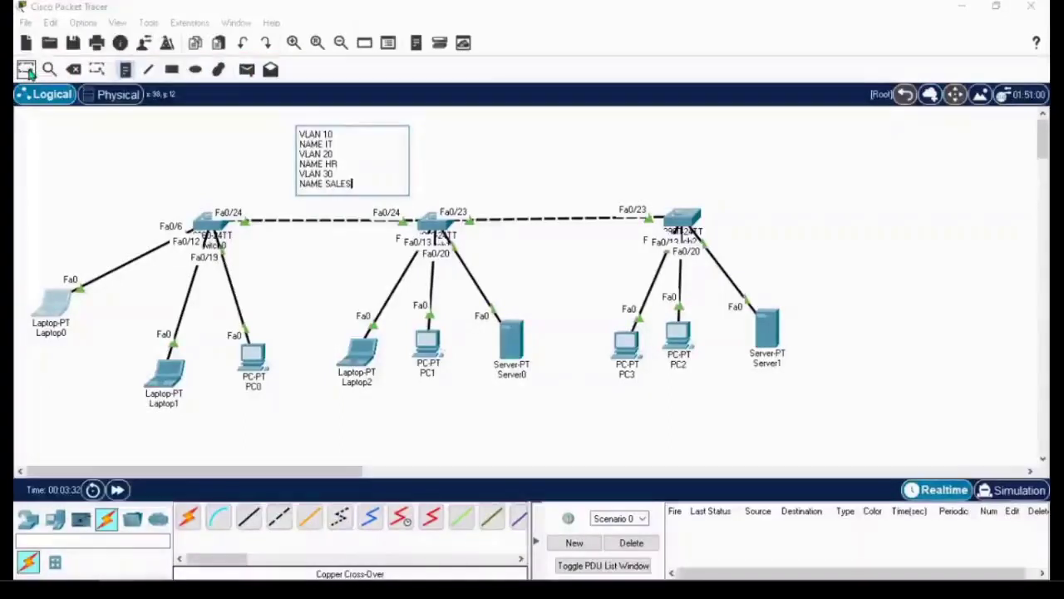
pyautogui.click(374, 183)
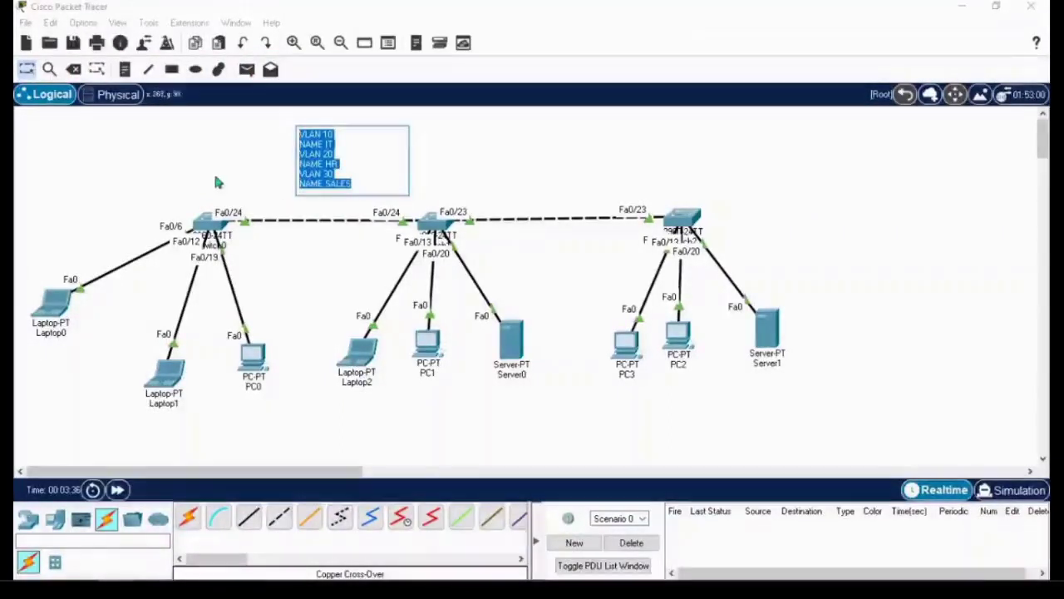
# On Switch0's CLI, enter privileged mode and run SH VLAN BRIEF.
pyautogui.click(206, 227)
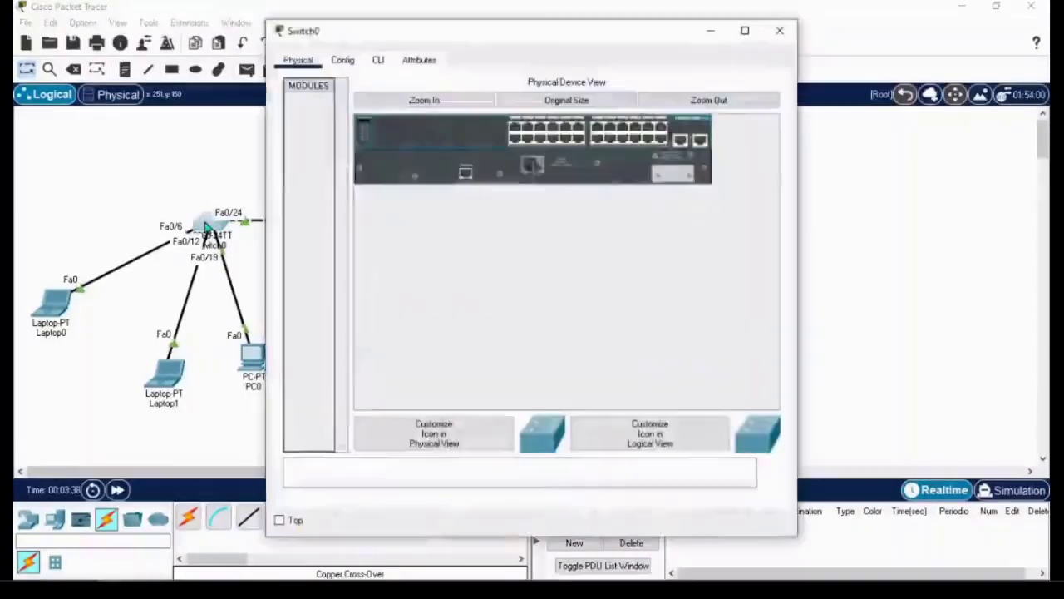
pyautogui.click(380, 69)
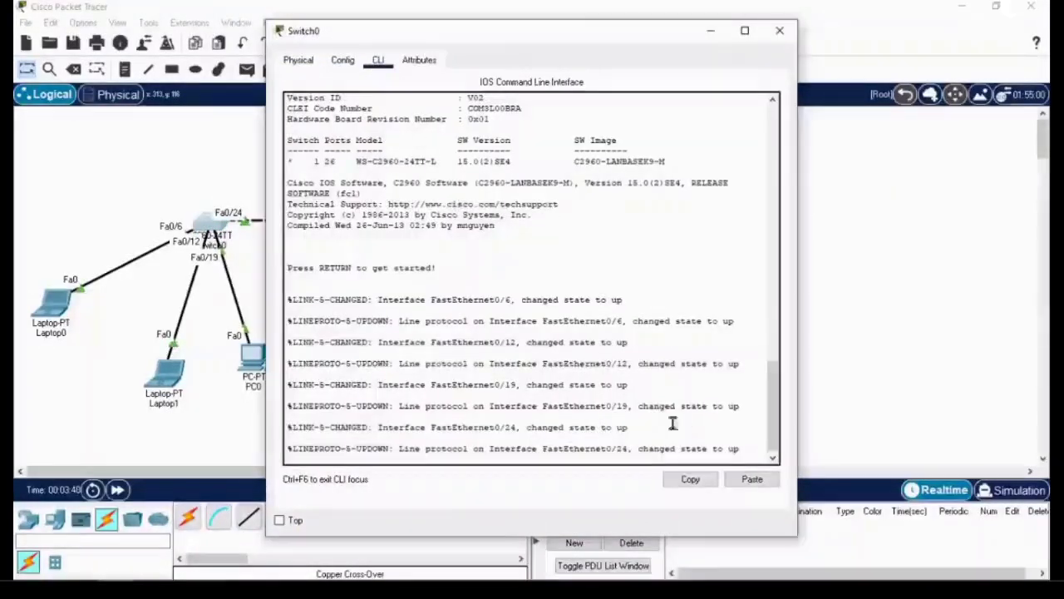
pyautogui.press('Return')
pyautogui.press('Return')
pyautogui.press('Return')
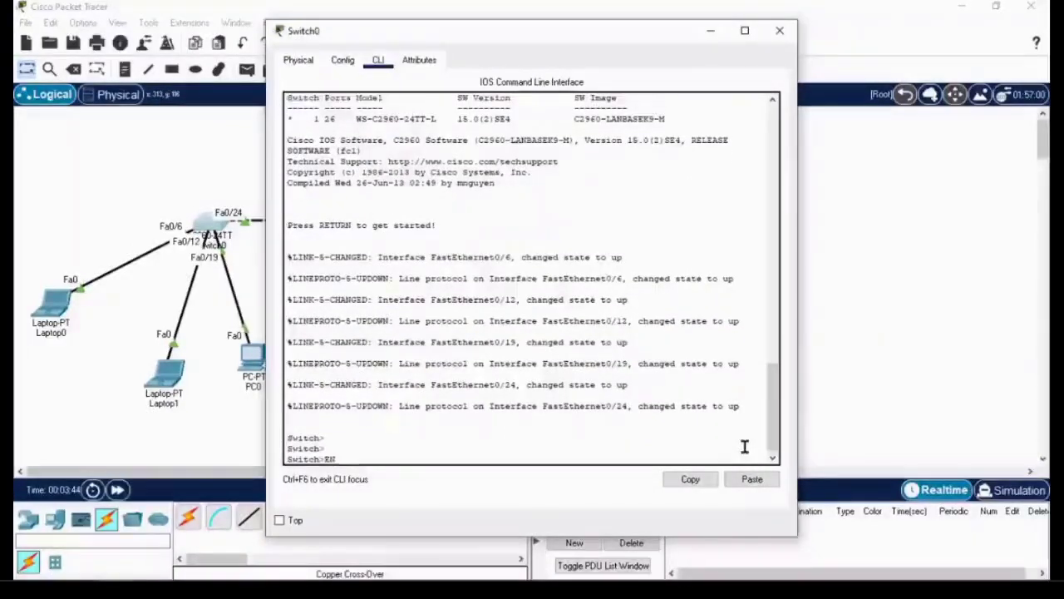
pyautogui.press('Return')
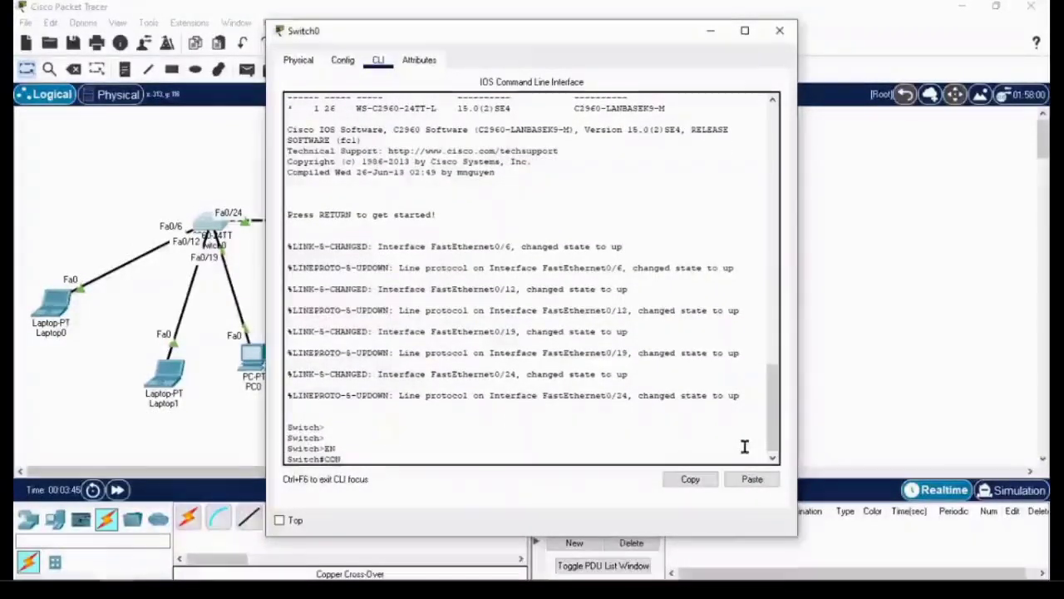
pyautogui.press('BackSpace')
pyautogui.press('BackSpace')
pyautogui.press('BackSpace')
pyautogui.write('SH')
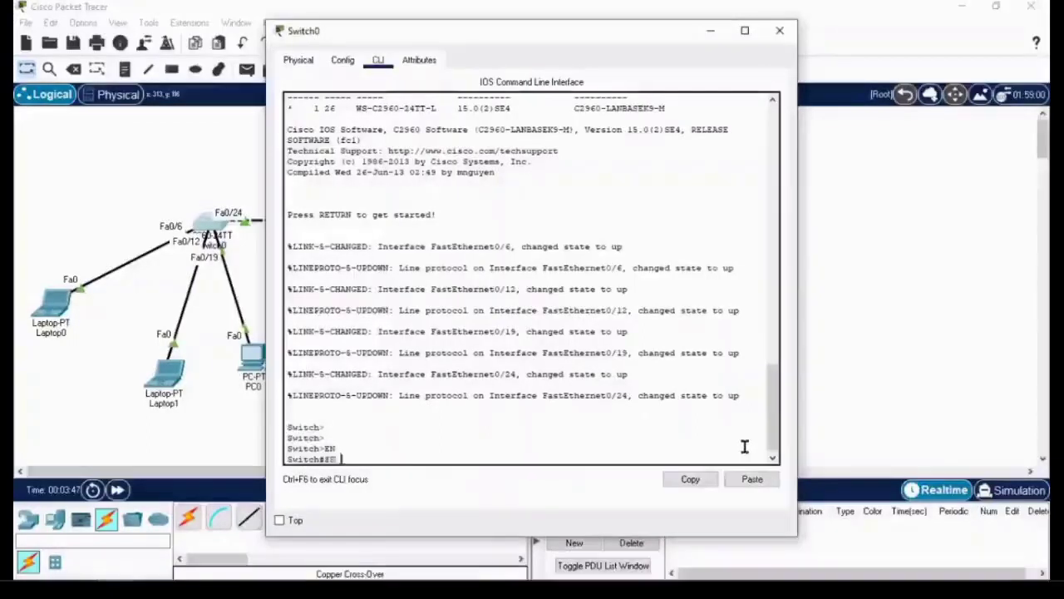
pyautogui.write(' VLAN B')
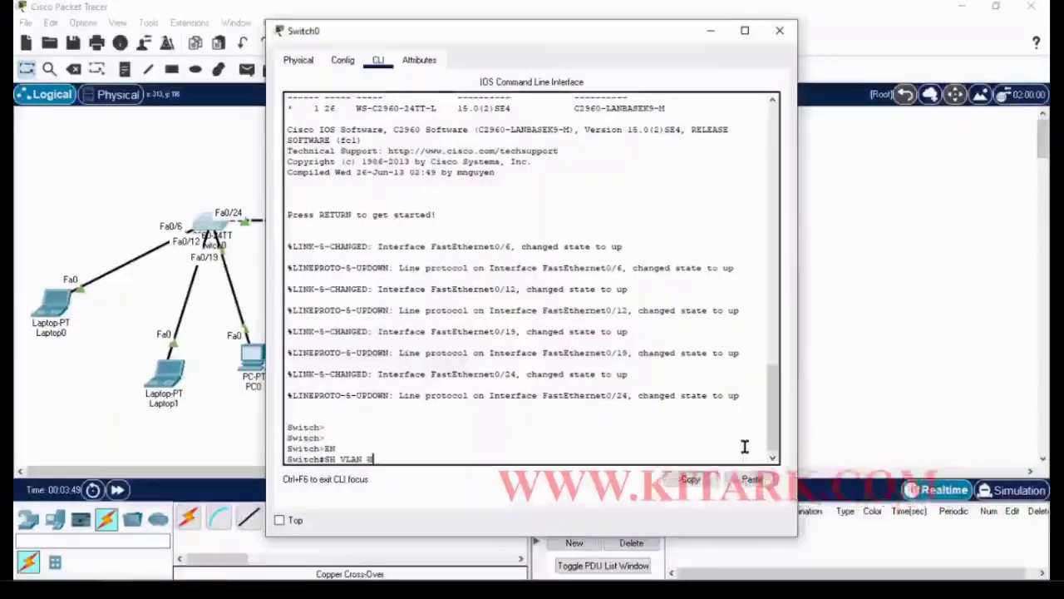
pyautogui.write('R')
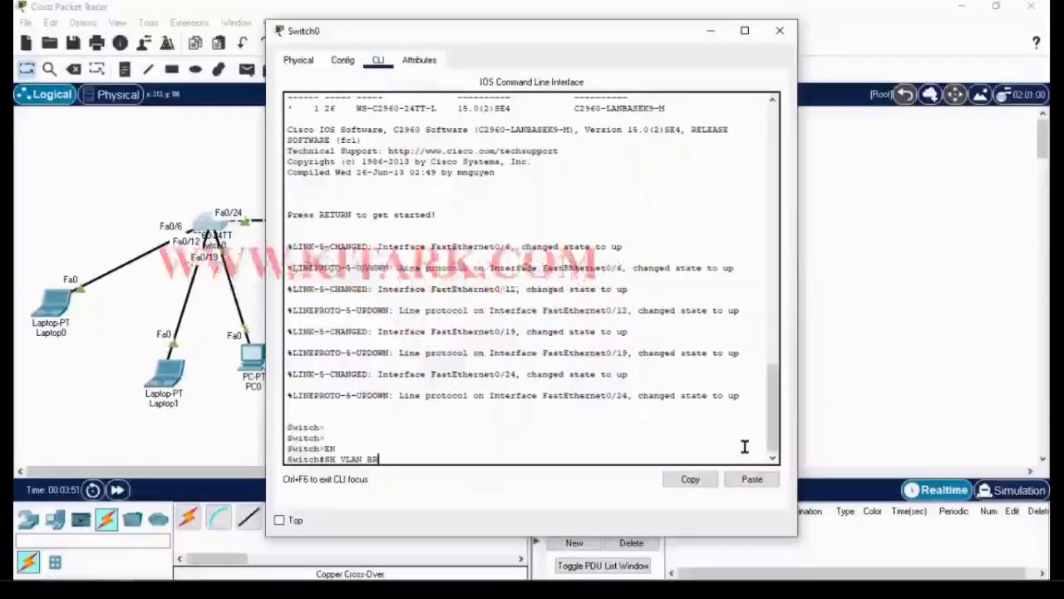
pyautogui.write('IEF')
pyautogui.press('Return')
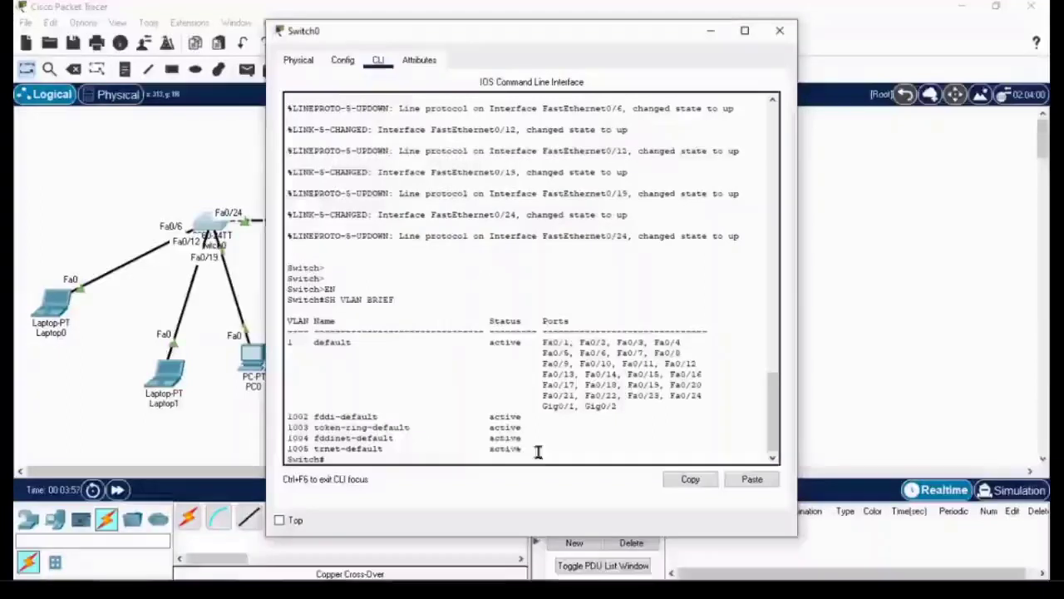
# Highlight the default VLAN 1 and reserved VLANs 1002–1005 in the VLAN output.
pyautogui.moveTo(538, 452); pyautogui.dragTo(269, 419)
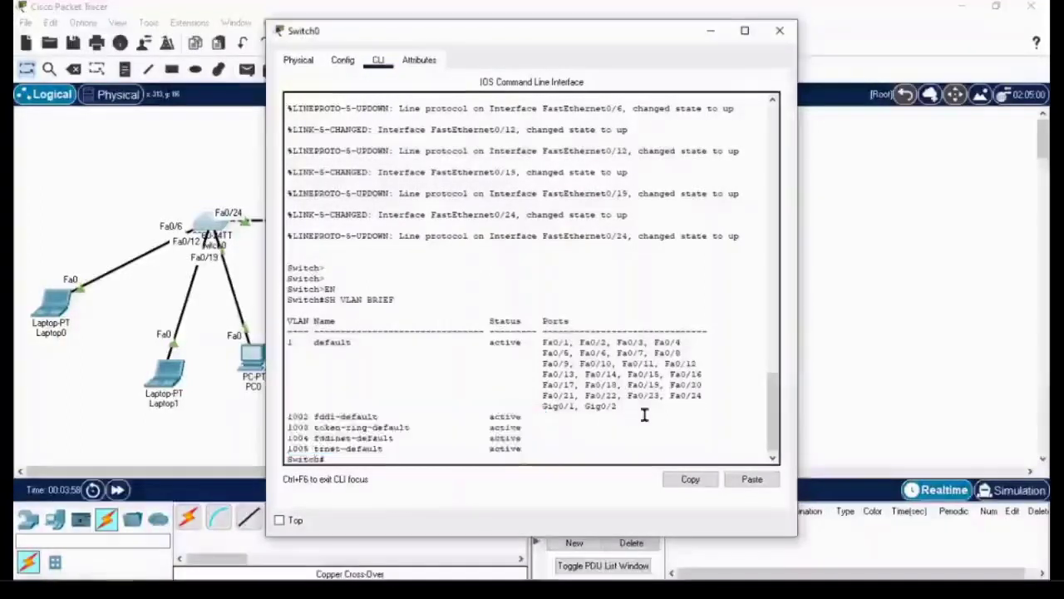
pyautogui.moveTo(616, 406); pyautogui.dragTo(407, 339)
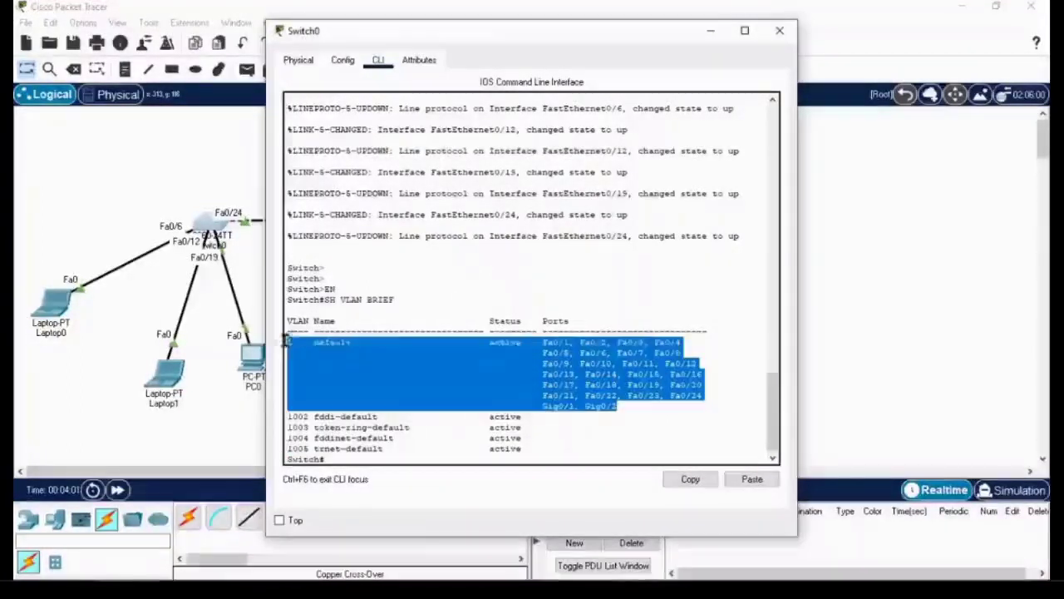
pyautogui.doubleClick(298, 321)
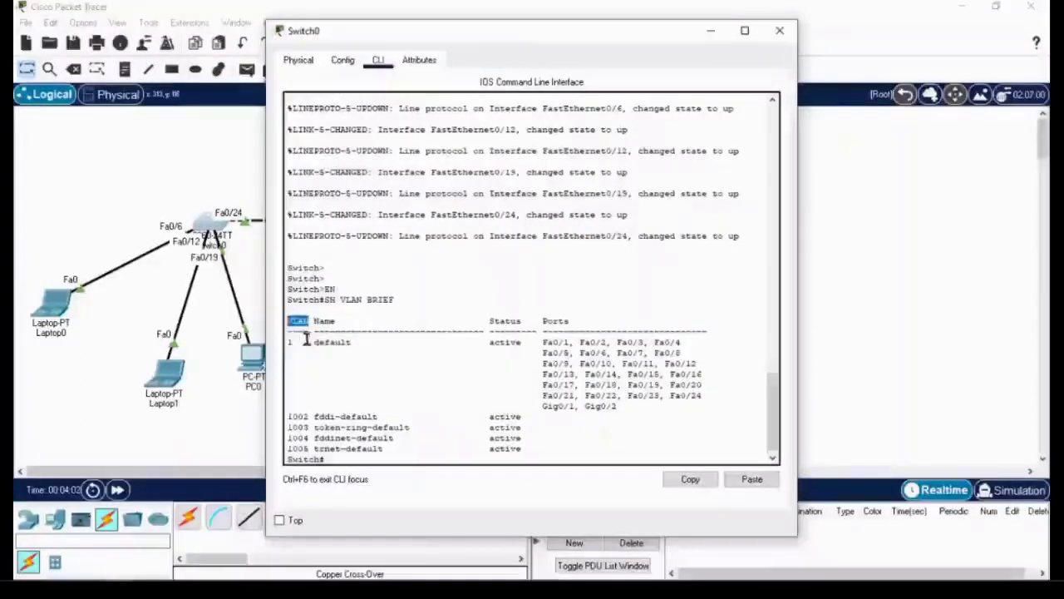
pyautogui.click(421, 373)
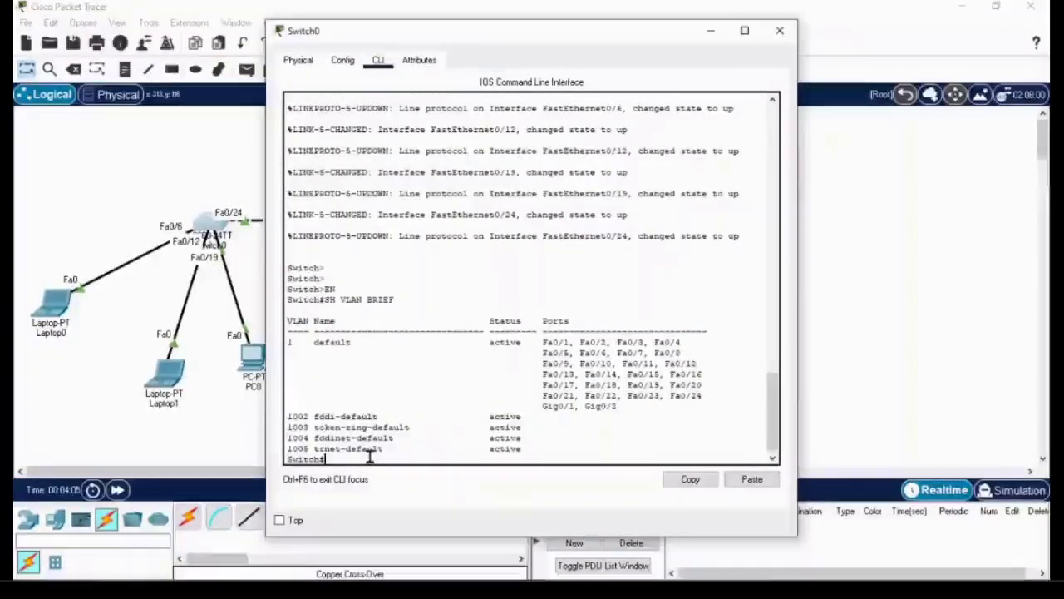
# In global configuration mode, paste and submit the VLAN 10 IT, 20 HR, 30 SALES commands.
pyautogui.write('CONF T')
pyautogui.press('Return')
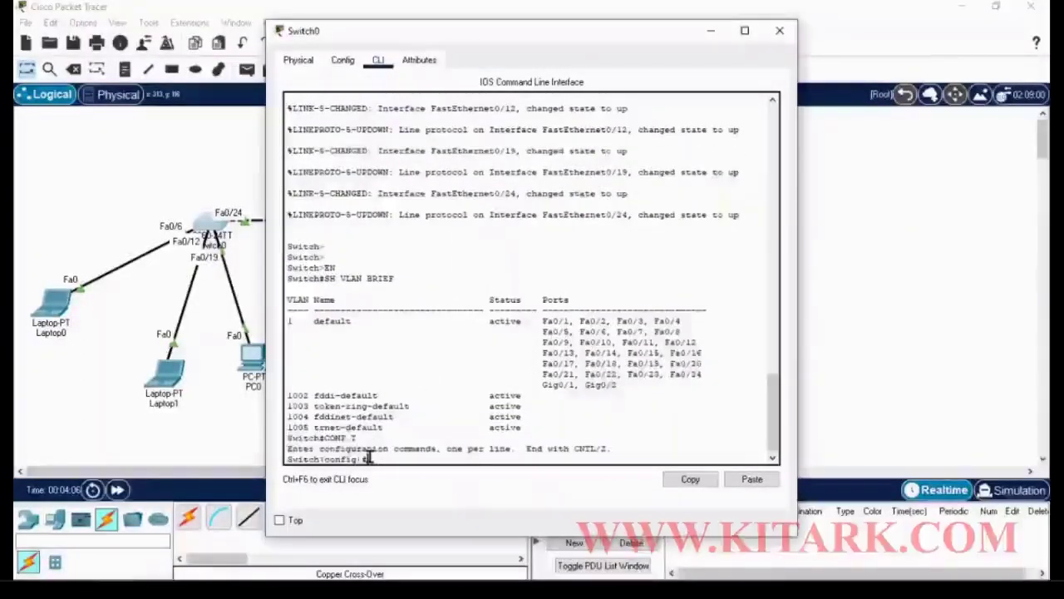
pyautogui.press('Return')
pyautogui.press('Return')
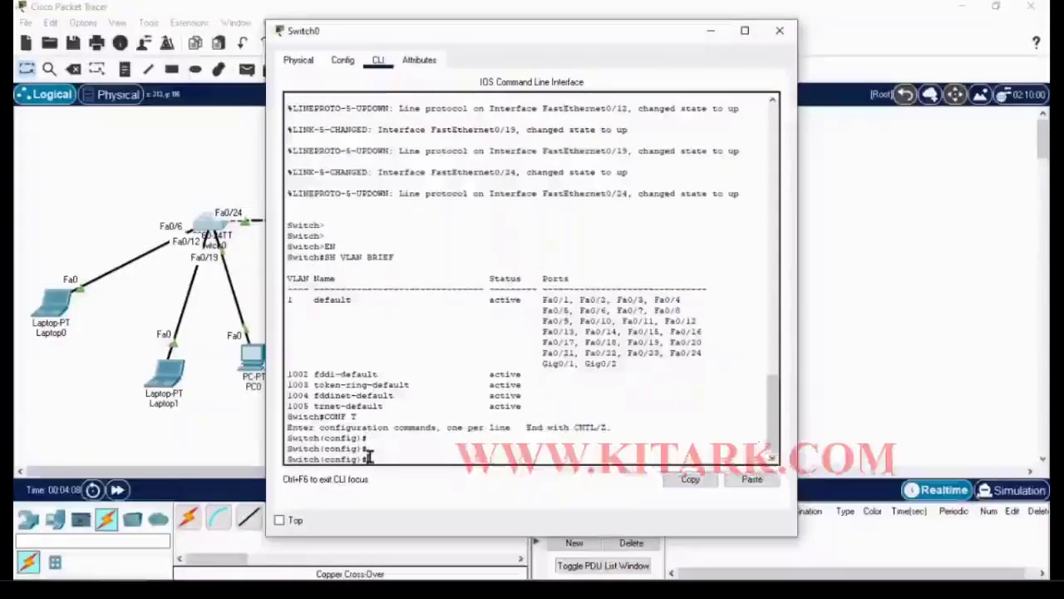
pyautogui.click(752, 481)
pyautogui.press('Return')
pyautogui.press('Return')
pyautogui.press('Return')
pyautogui.press('Return')
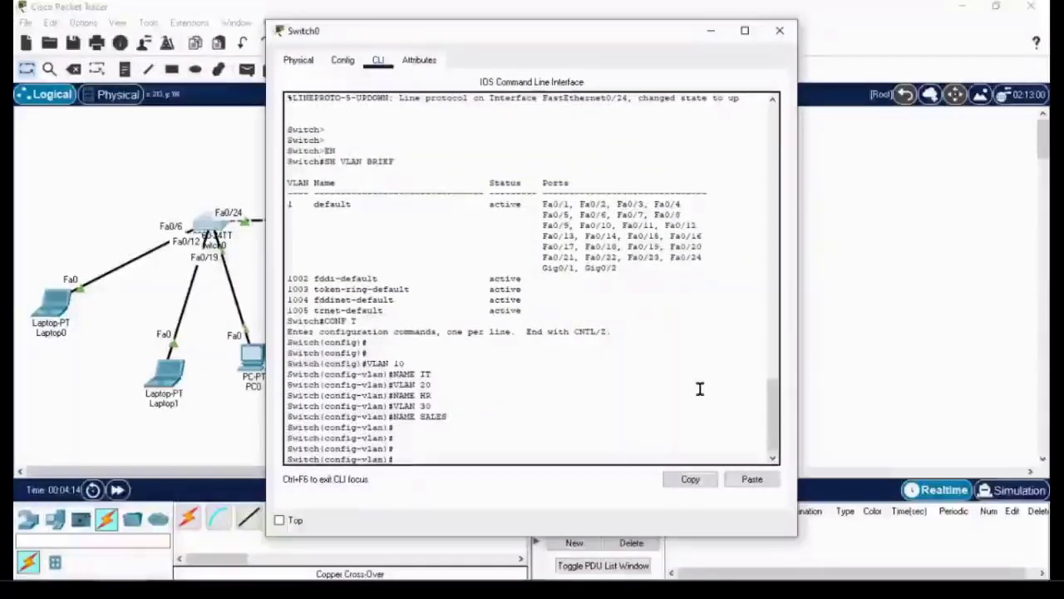
# Exit configuration mode back to privileged mode and recall the SH VLAN BRIEF command.
pyautogui.write('EXI')
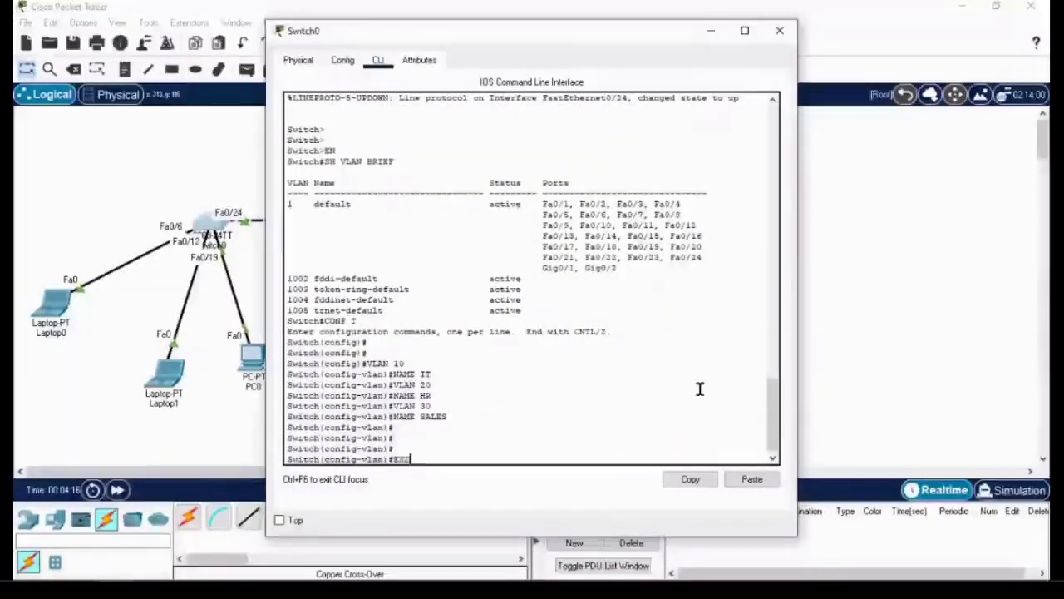
pyautogui.write('T')
pyautogui.press('Return')
pyautogui.press('Return')
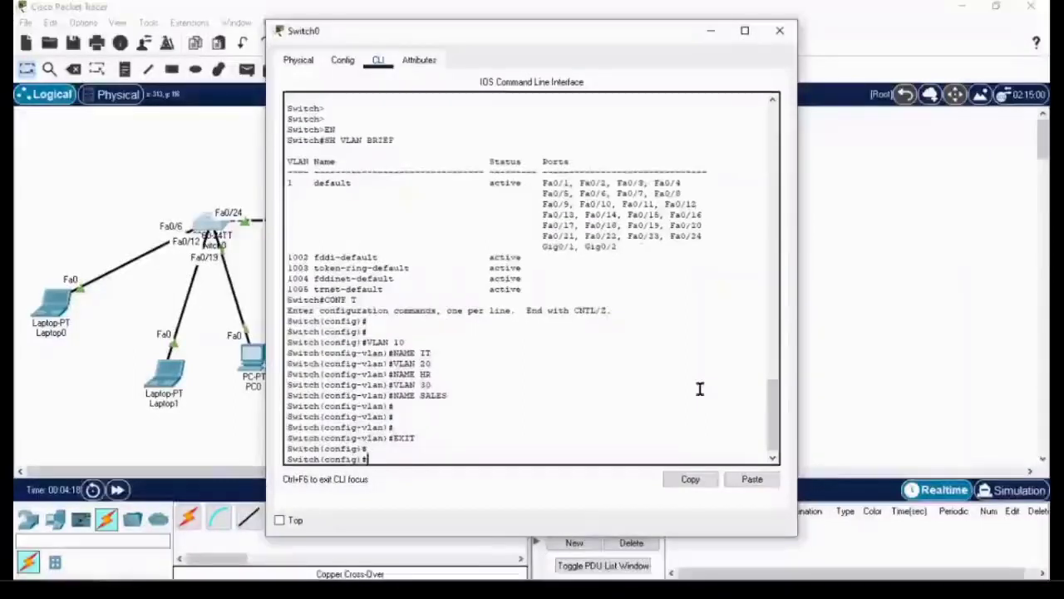
pyautogui.write('EXIT')
pyautogui.press('Return')
pyautogui.press('Return')
pyautogui.press('Return')
pyautogui.press('Return')
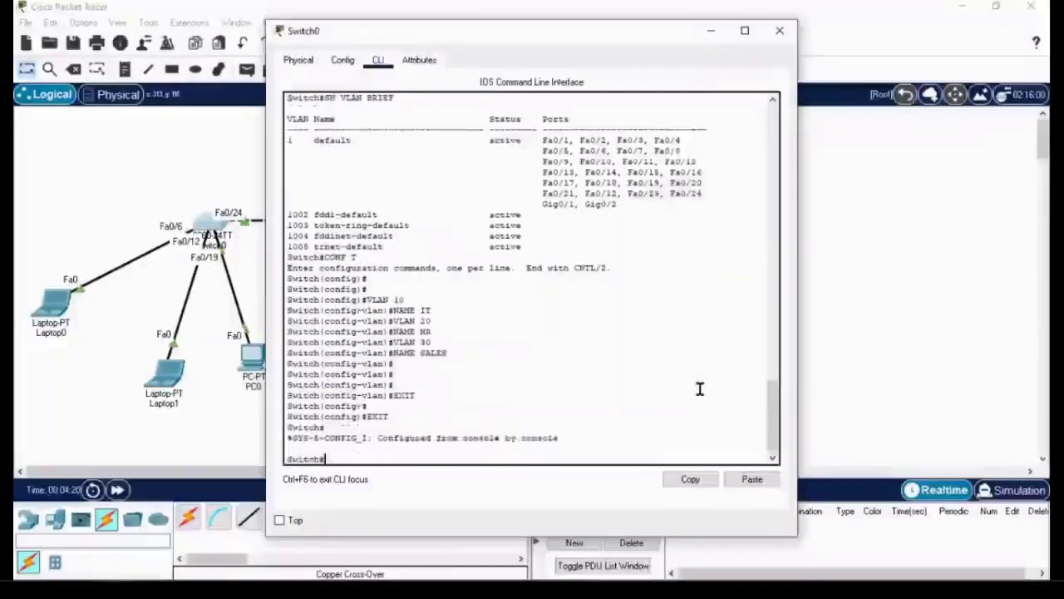
pyautogui.write('CONF T')
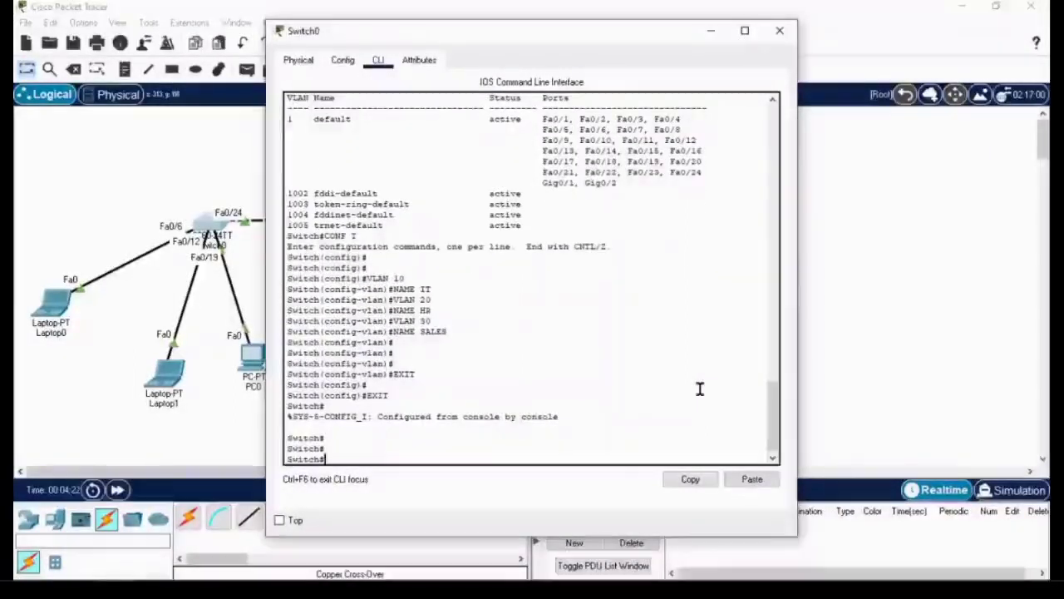
pyautogui.press('Up')
pyautogui.press('Up')
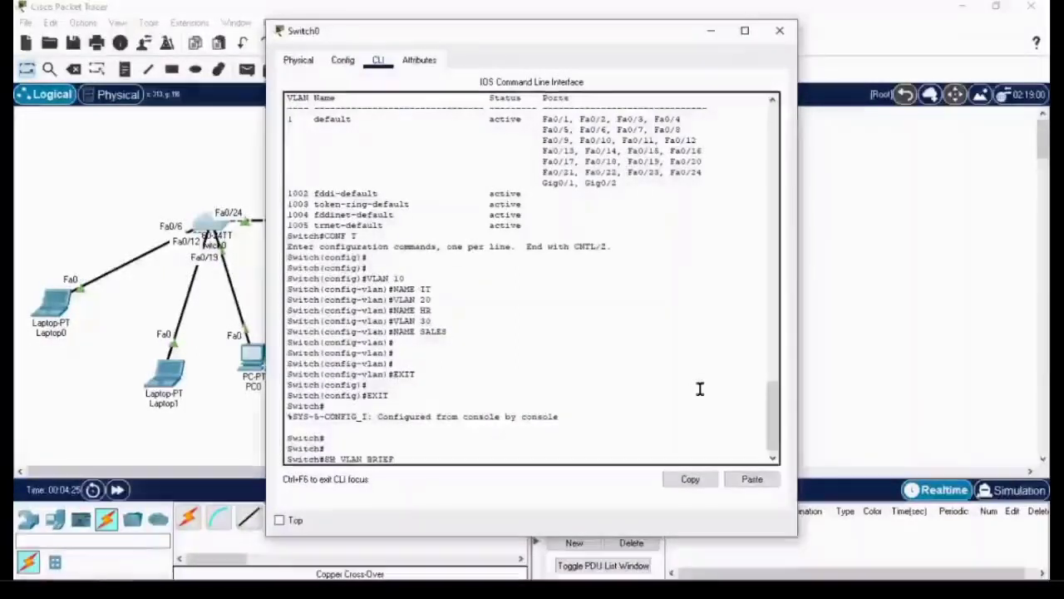
# Run SH VLAN BRIEF and highlight the new IT, HR, SALES VLANs and ports still in VLAN 1.
pyautogui.press('Return')
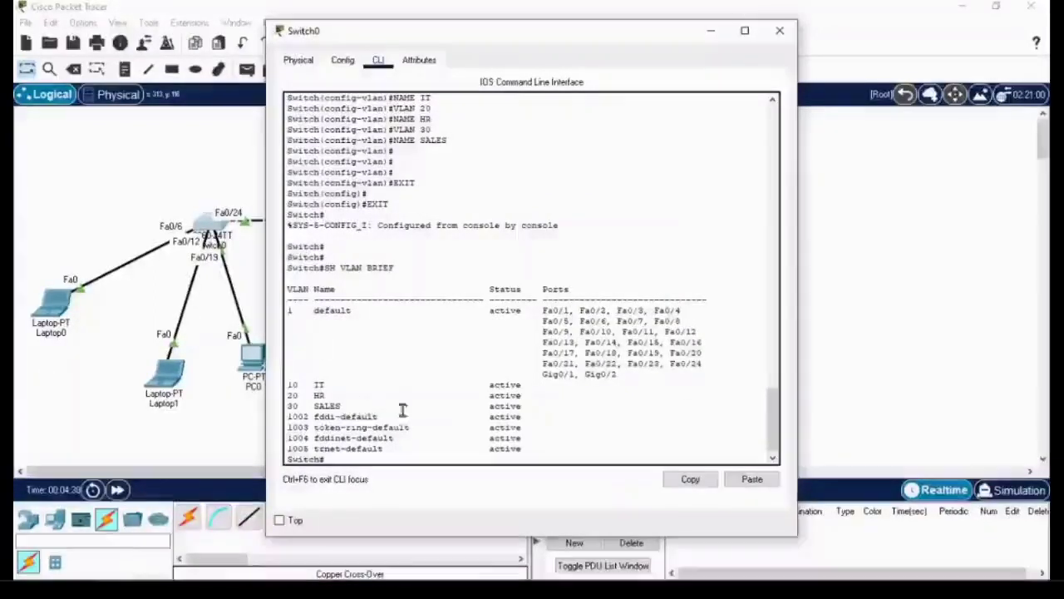
pyautogui.moveTo(536, 406); pyautogui.dragTo(287, 384)
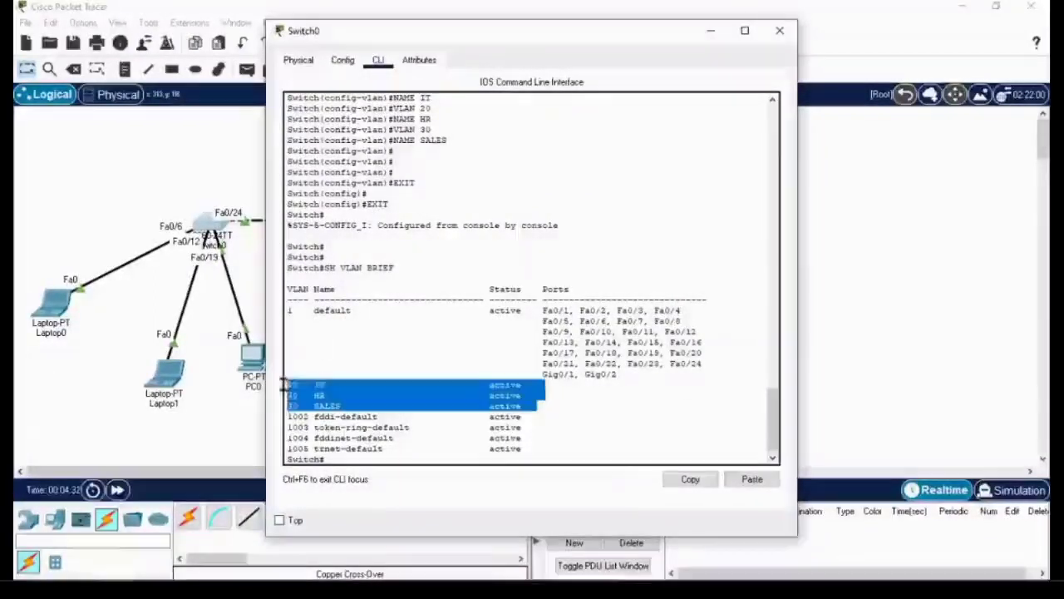
pyautogui.scroll(7, 391, 319)
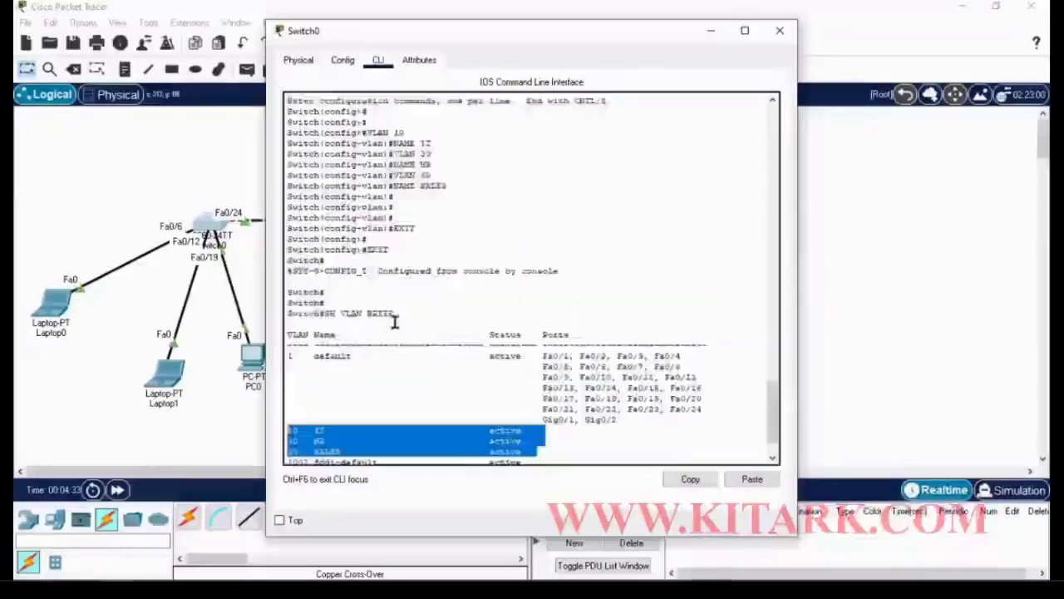
pyautogui.scroll(2, 432, 245)
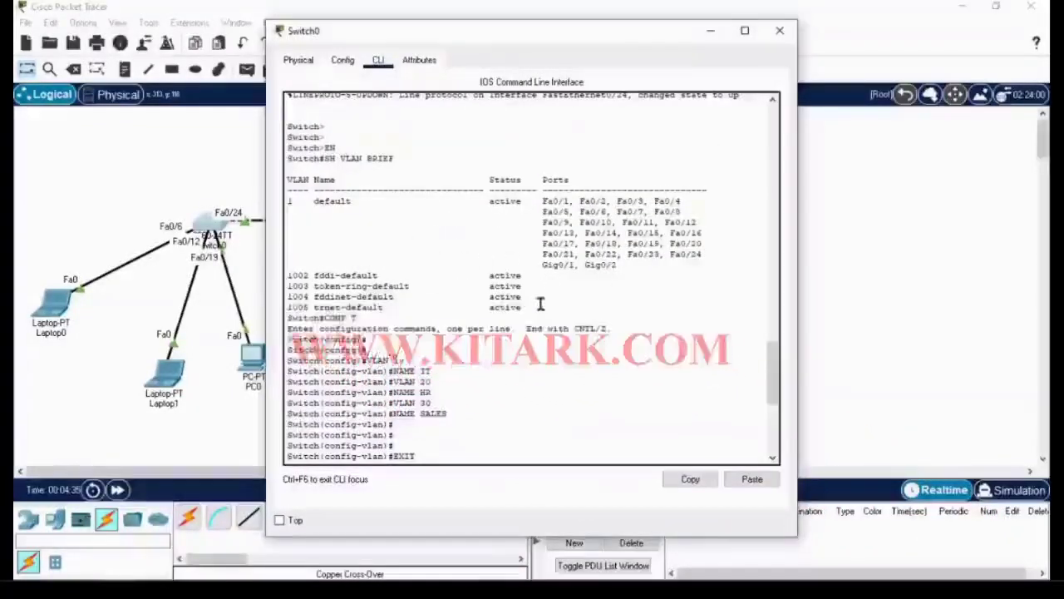
pyautogui.moveTo(621, 263); pyautogui.dragTo(289, 190)
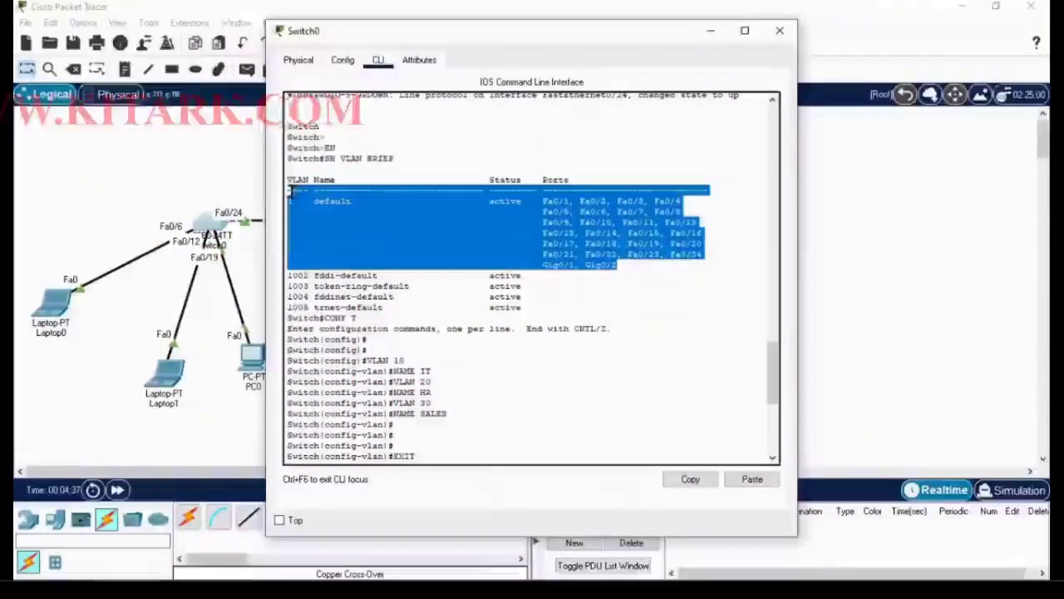
pyautogui.click(368, 255)
pyautogui.scroll(-9, 496, 257)
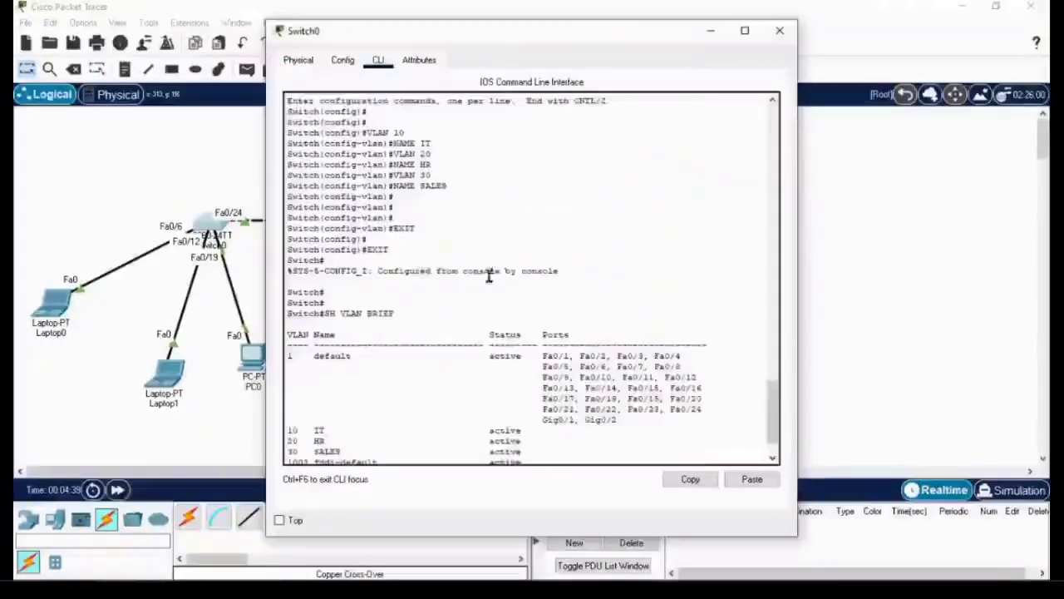
pyautogui.moveTo(622, 373); pyautogui.dragTo(537, 308)
pyautogui.click(445, 359)
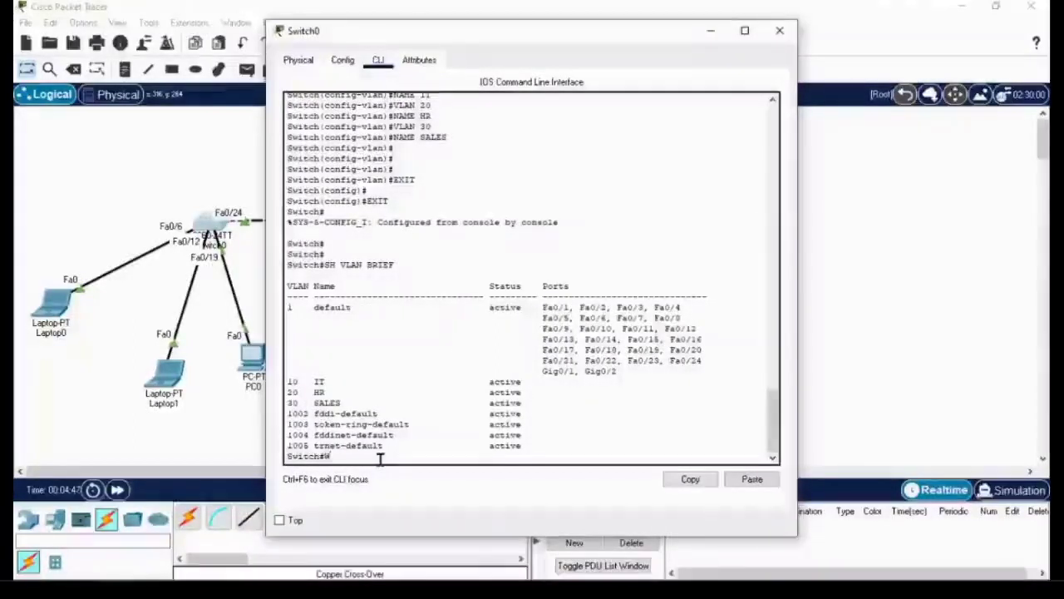
# Save Switch0's running configuration with WRITE and COPY RUN START to startup-config.
pyautogui.write('S')
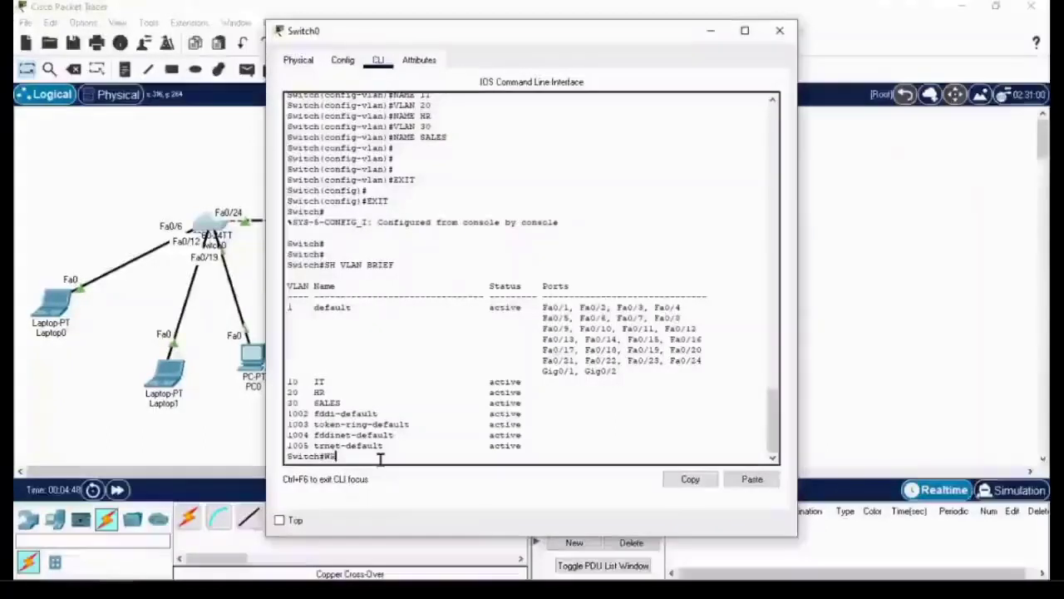
pyautogui.write('HITE')
pyautogui.press('Return')
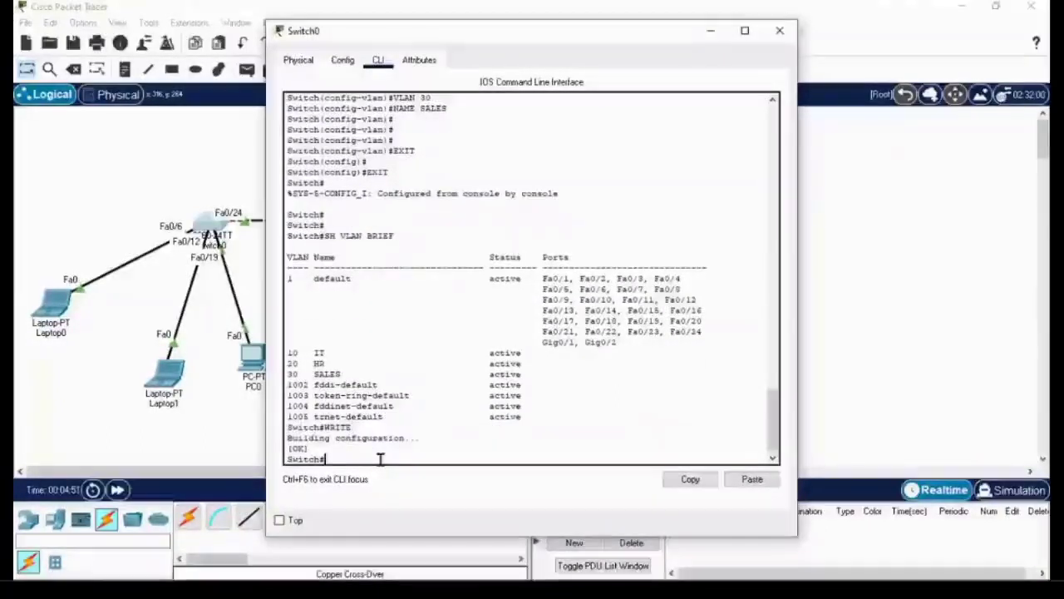
pyautogui.write('COPY')
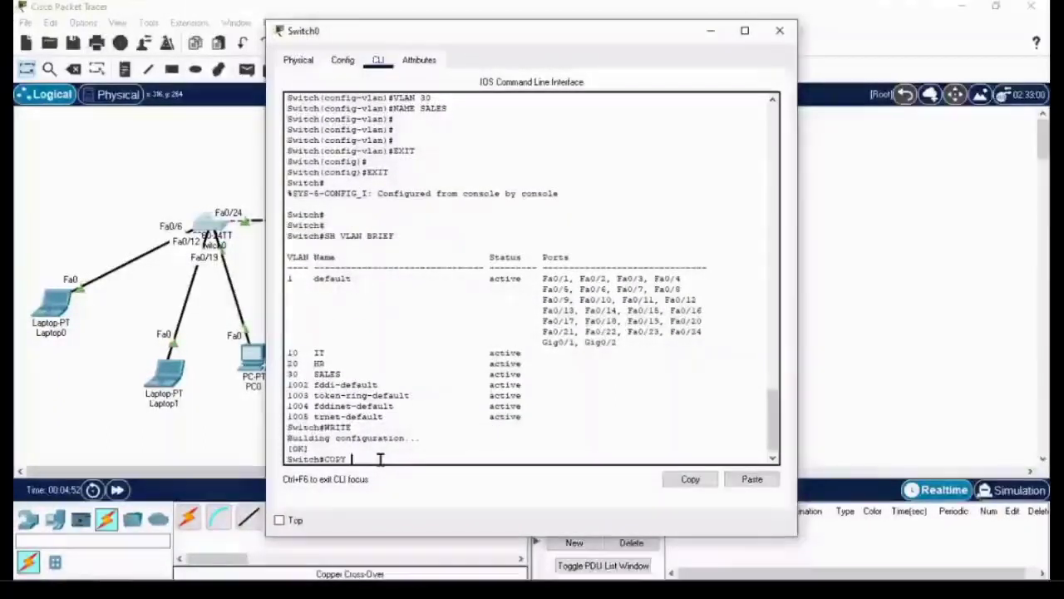
pyautogui.write(' RUN START')
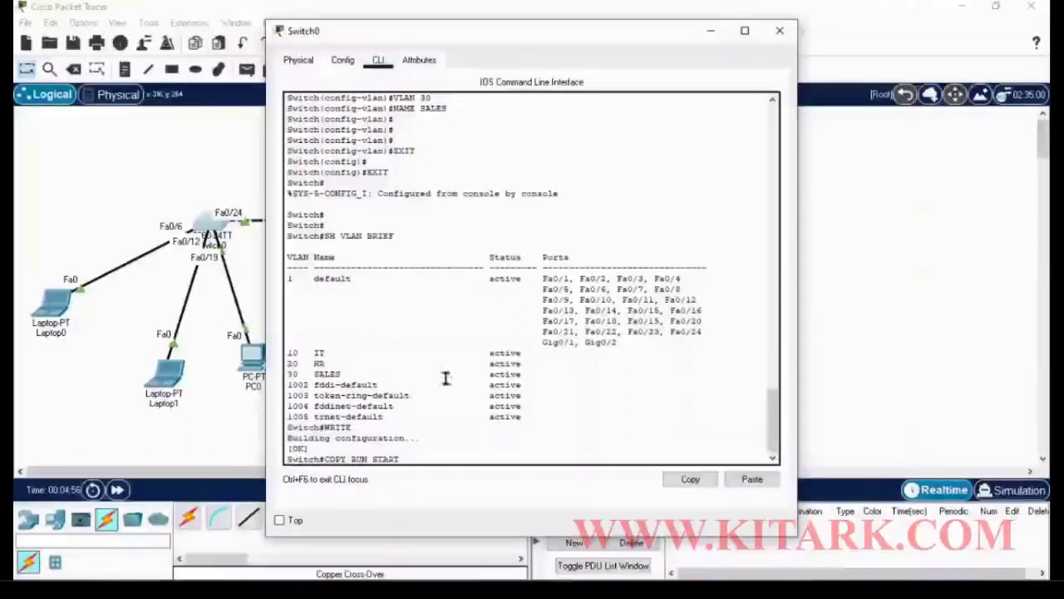
pyautogui.press('Return')
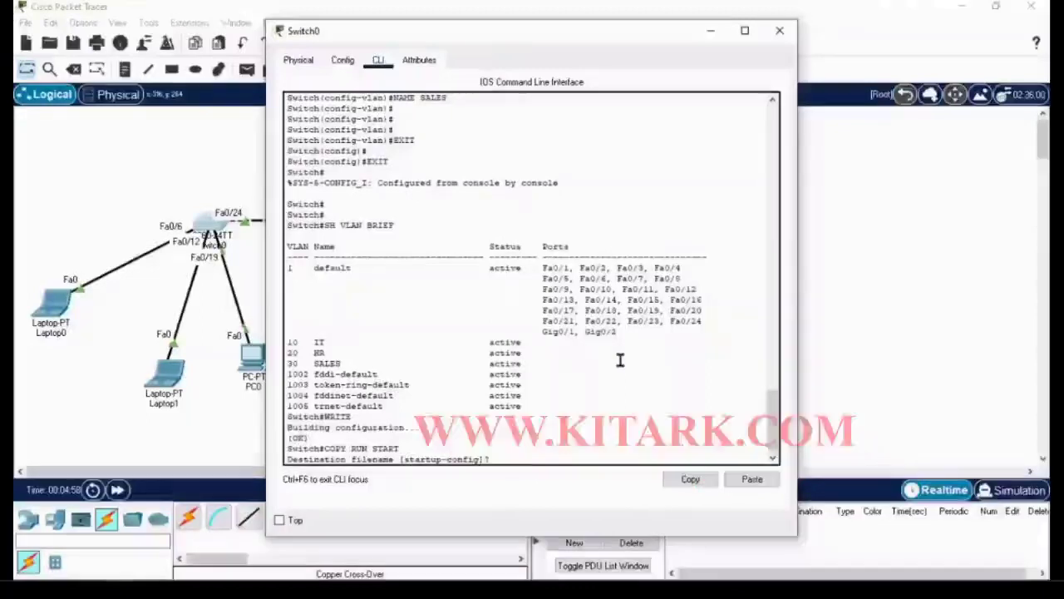
pyautogui.press('Return')
pyautogui.press('Return')
pyautogui.press('Return')
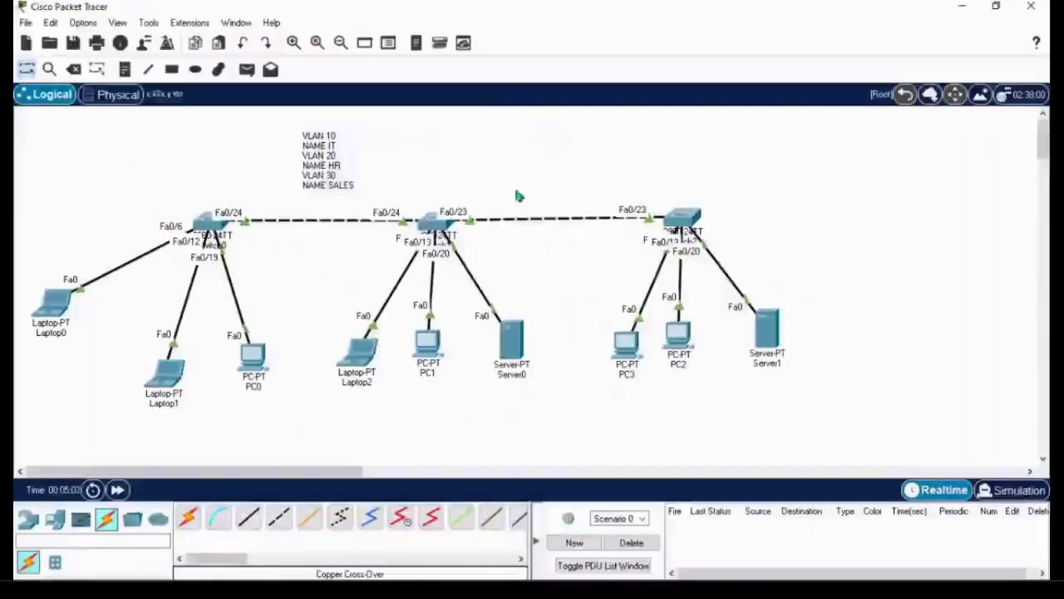
# Start a note above the third switch with INT RANGE FA 0/4-9 and SWITCHPORT MODE ACCESS.
pyautogui.click(125, 69)
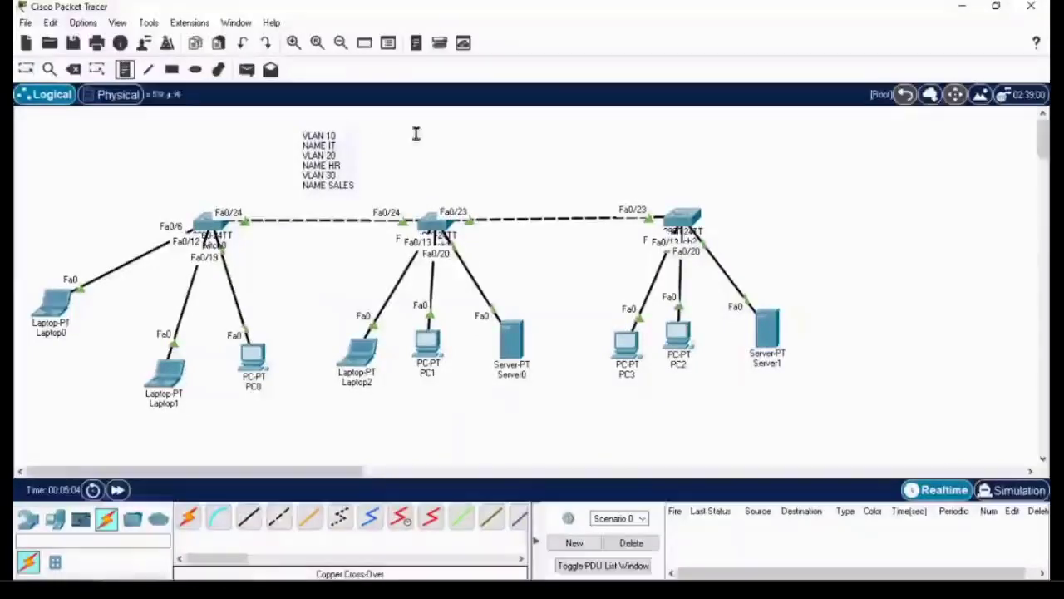
pyautogui.click(732, 143)
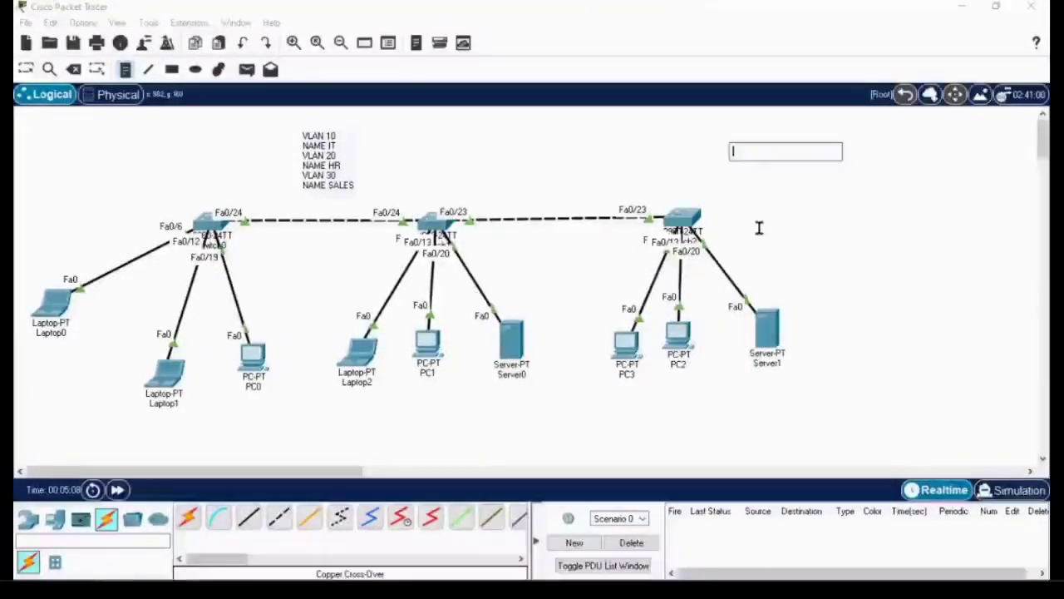
pyautogui.write('INT RAN')
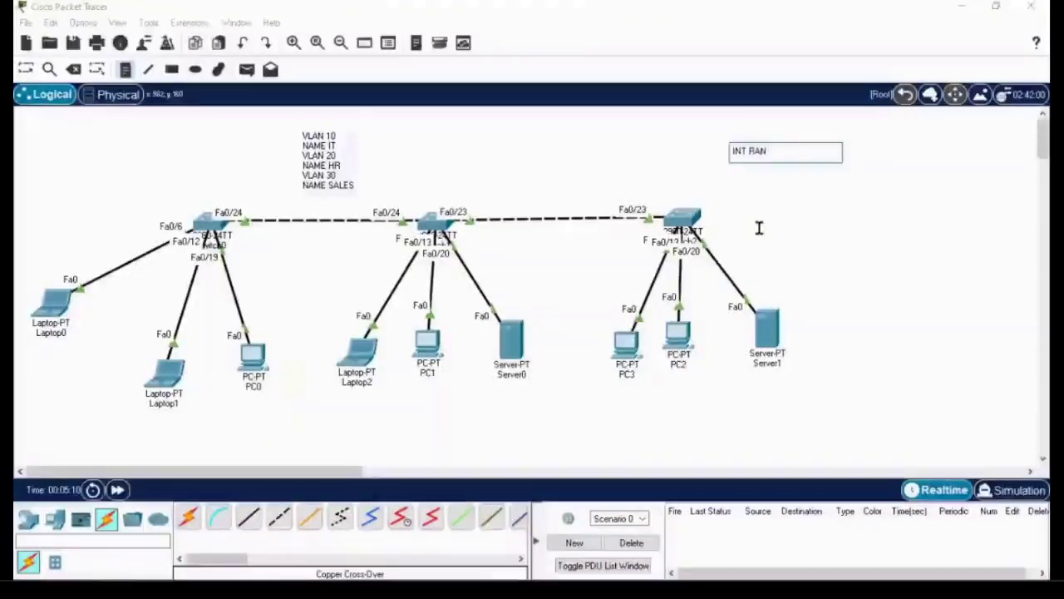
pyautogui.write('GE FA 0/')
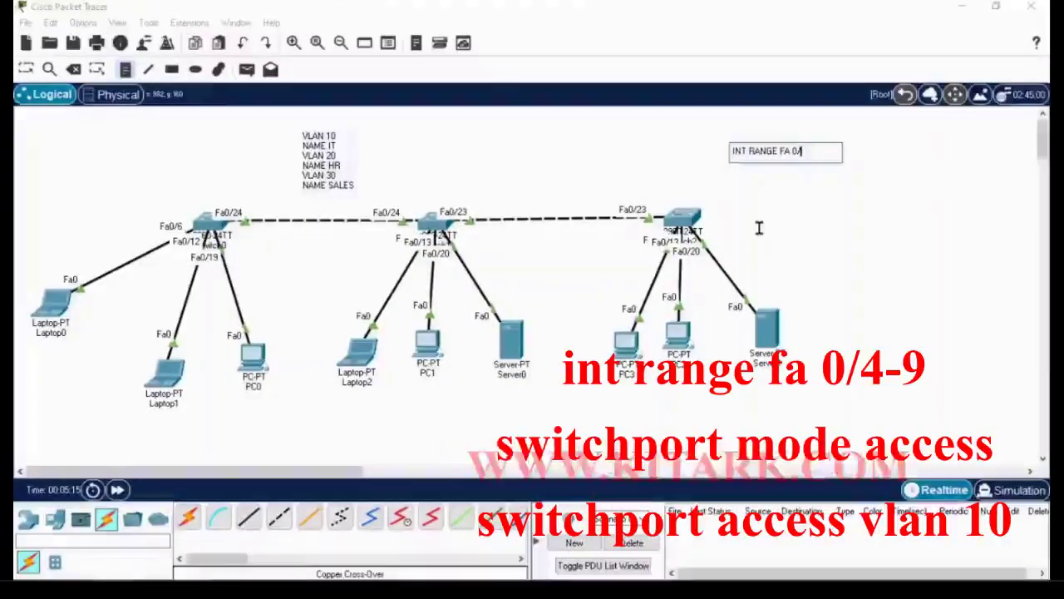
pyautogui.write('4-9')
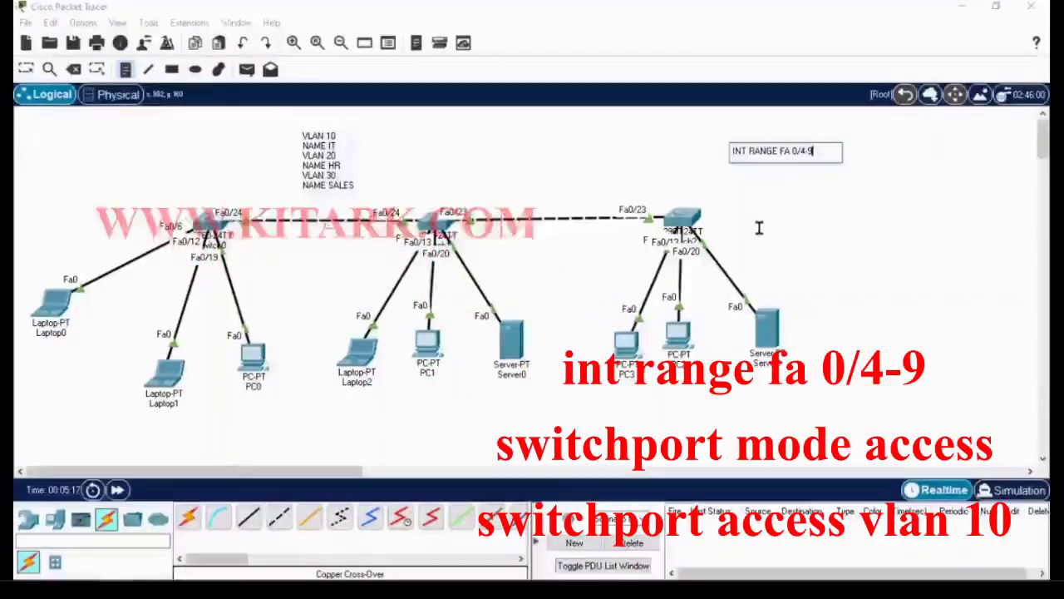
pyautogui.press('Return')
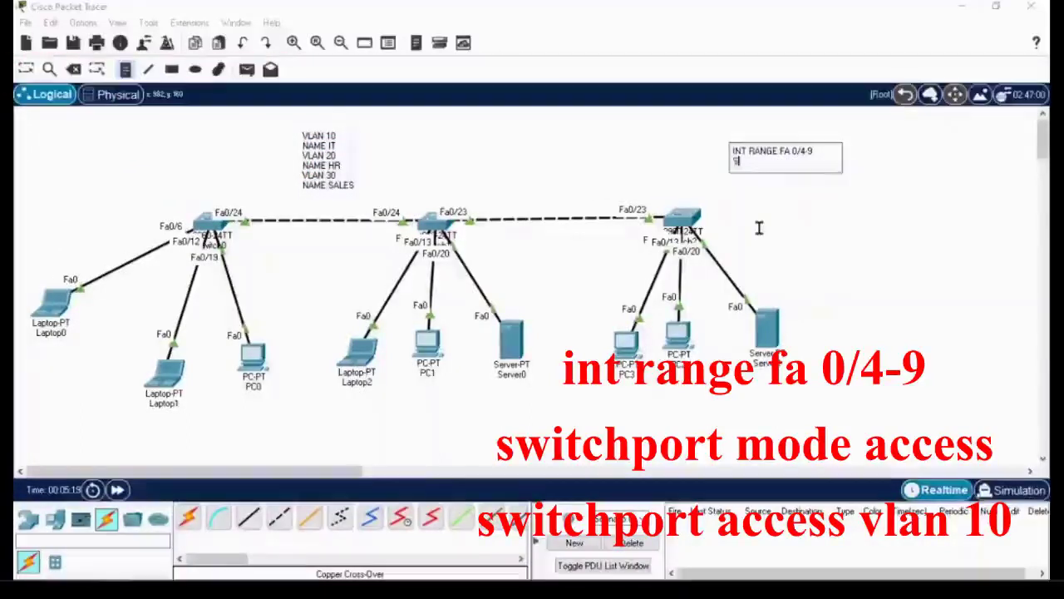
pyautogui.write('SWITCHPORT')
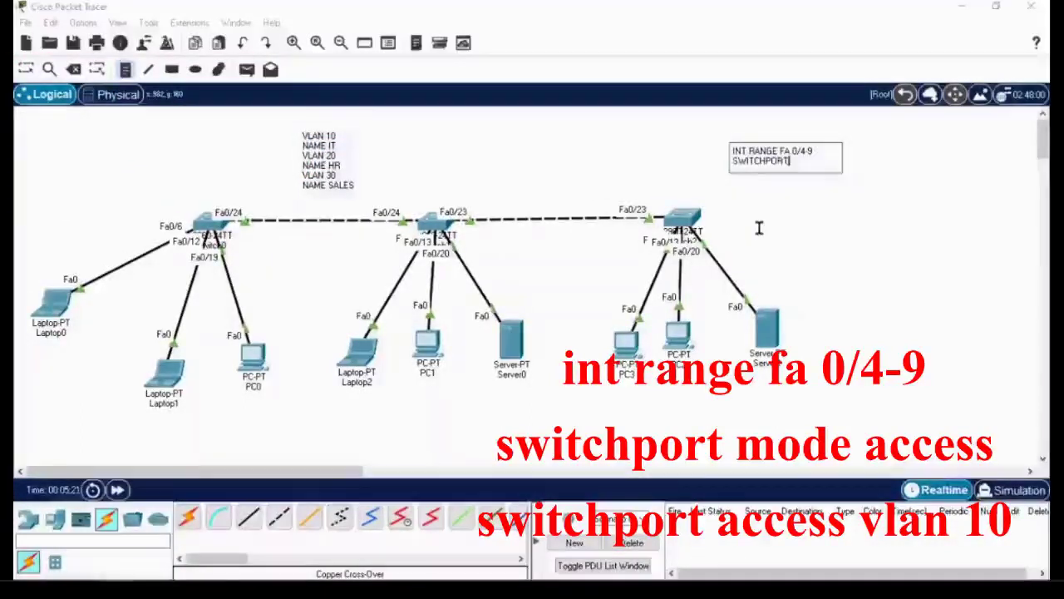
pyautogui.write(' MODE AC')
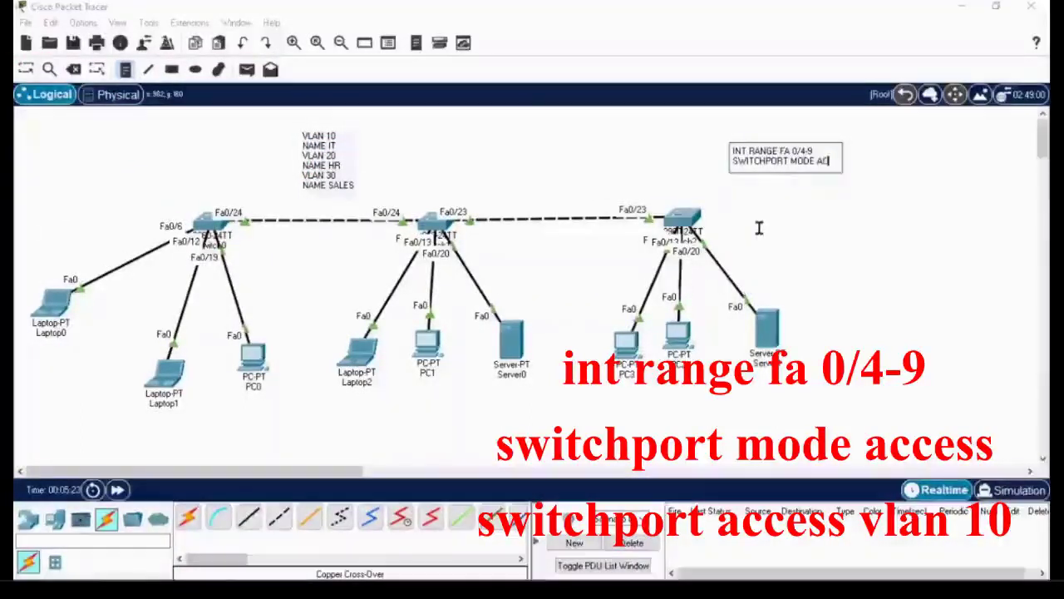
pyautogui.write('CESS')
pyautogui.press('Return')
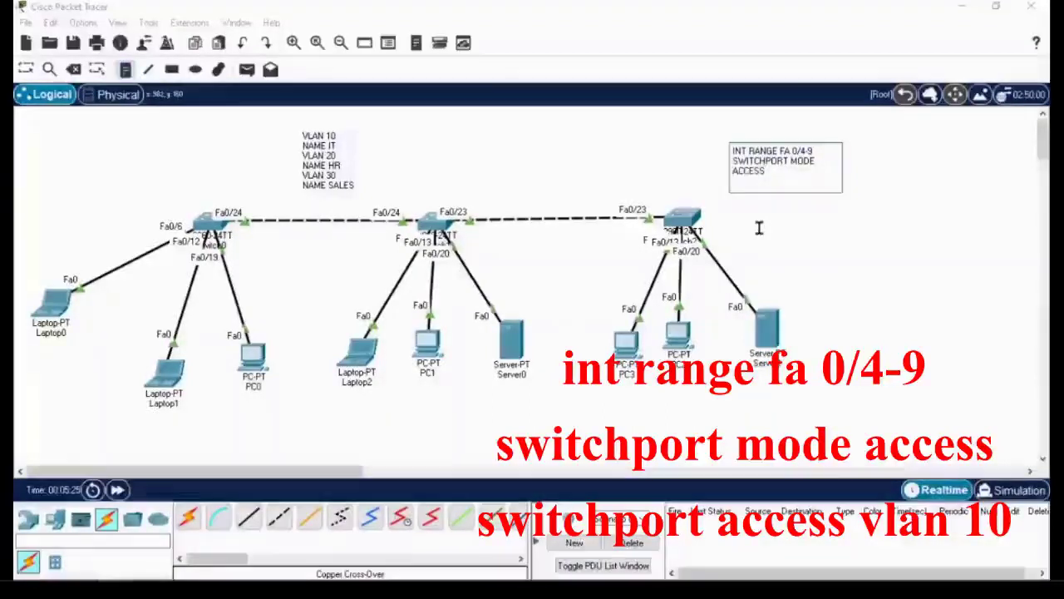
# Finish the note with access VLAN lines for 0/4-9 (VLAN 10), 0/10-17 (20), 0/18-21 (30), then select it.
pyautogui.write('SWITCHPORT ACCESS VLAN 10')
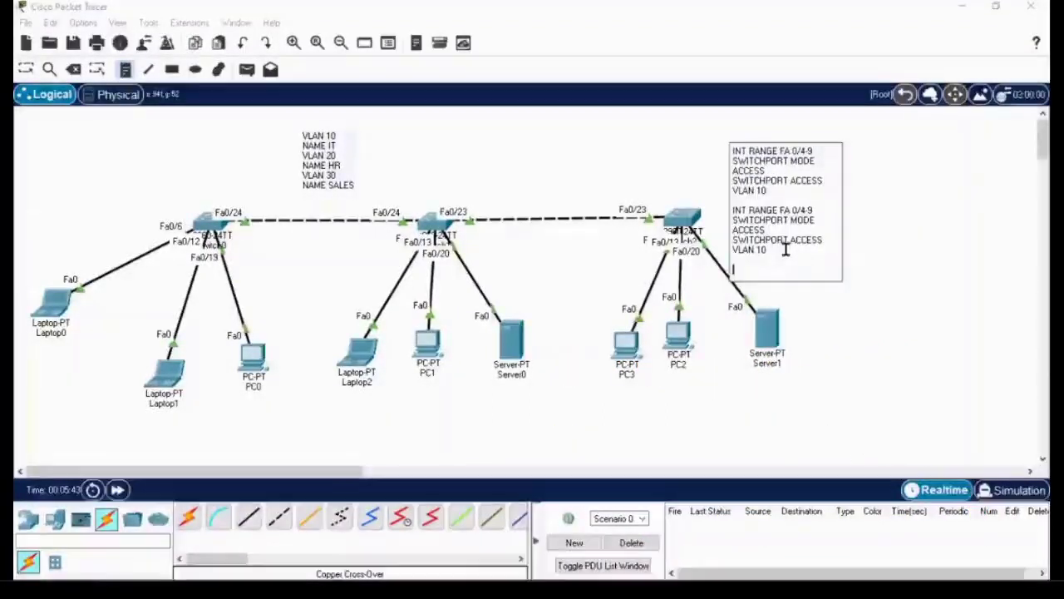
pyautogui.write('INT RANGE FA 0/4-9 SWITCHPORT MODE ACCESS SWITCHPORT ACCESS VLAN 10')
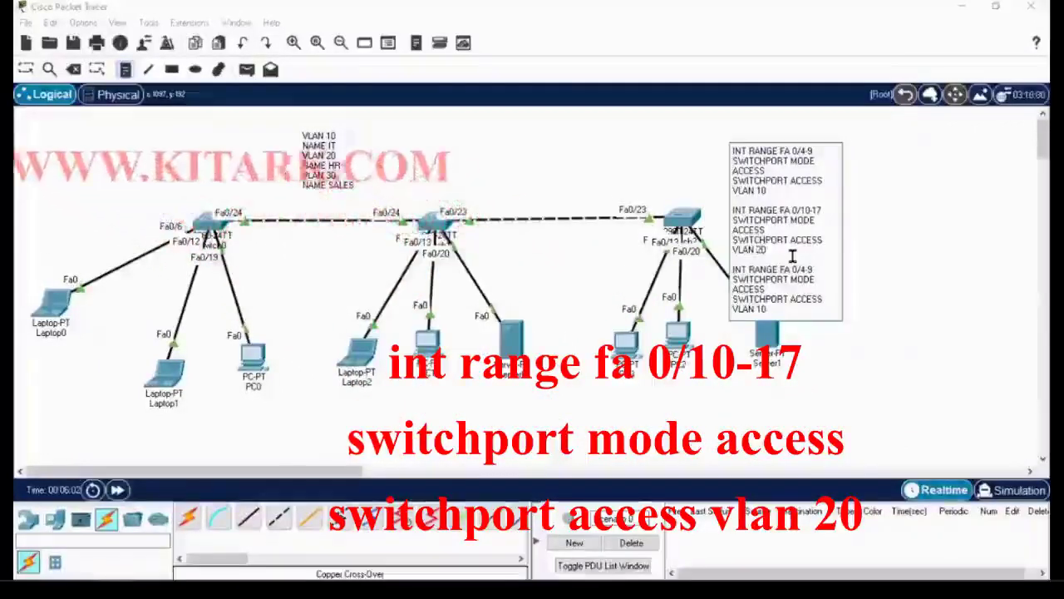
pyautogui.write('2')
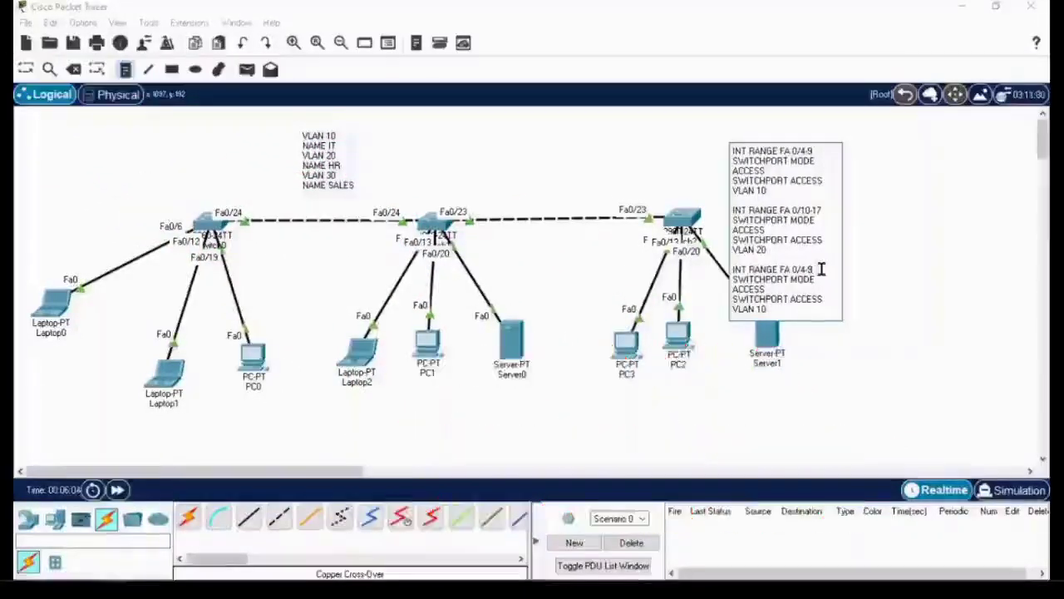
pyautogui.press('BackSpace')
pyautogui.press('BackSpace')
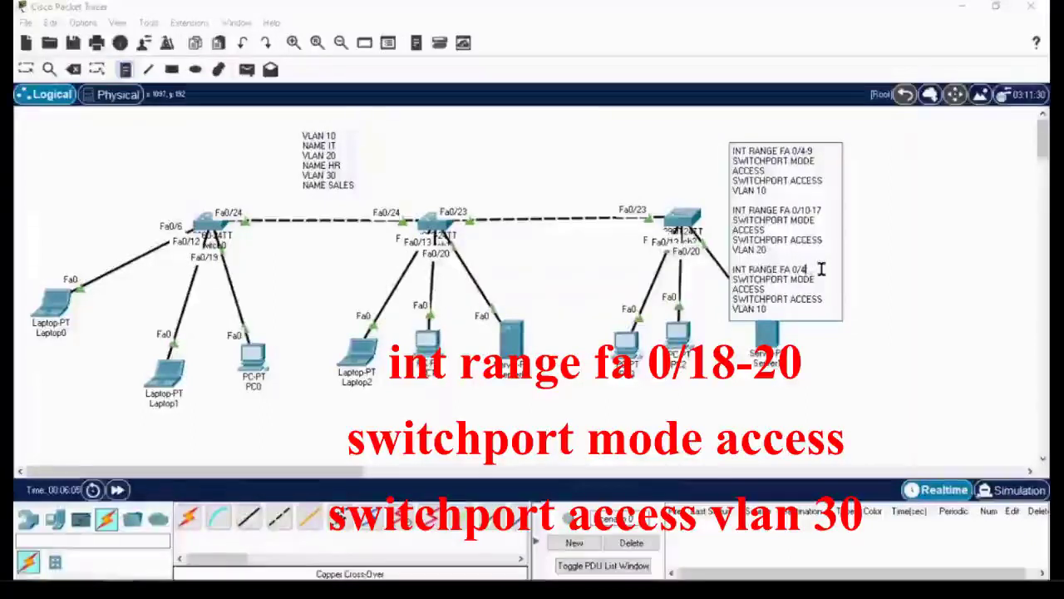
pyautogui.press('BackSpace')
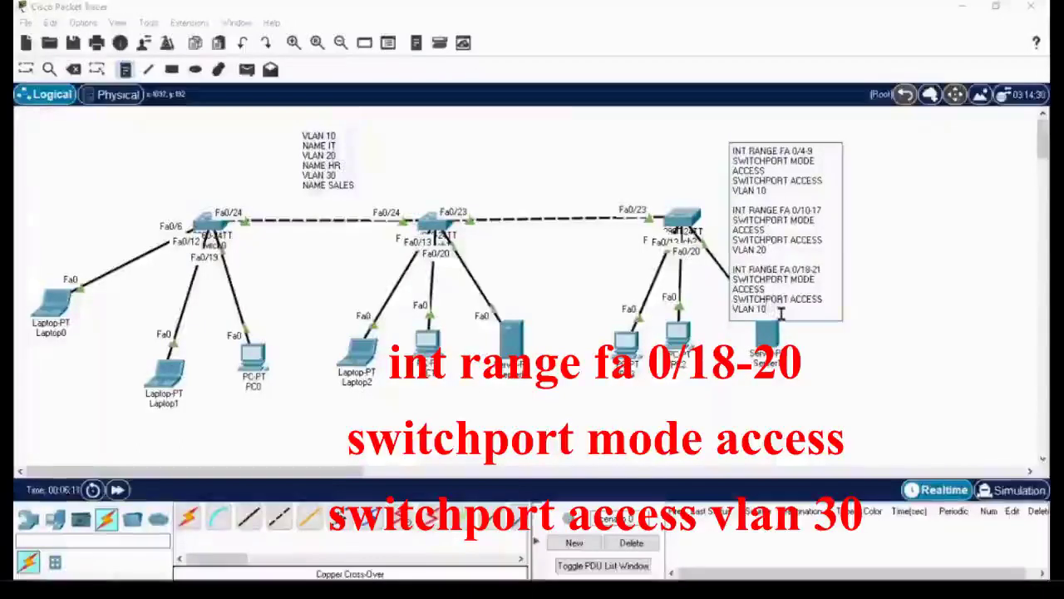
pyautogui.write('30')
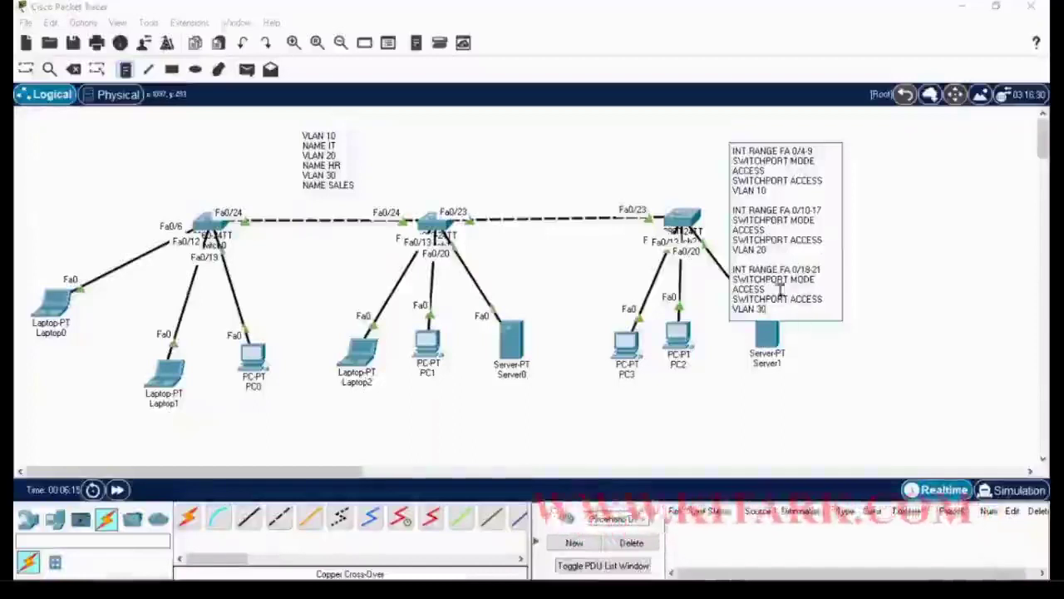
pyautogui.moveTo(769, 309); pyautogui.dragTo(724, 151)
pyautogui.hotkey('ctrl', 'c')
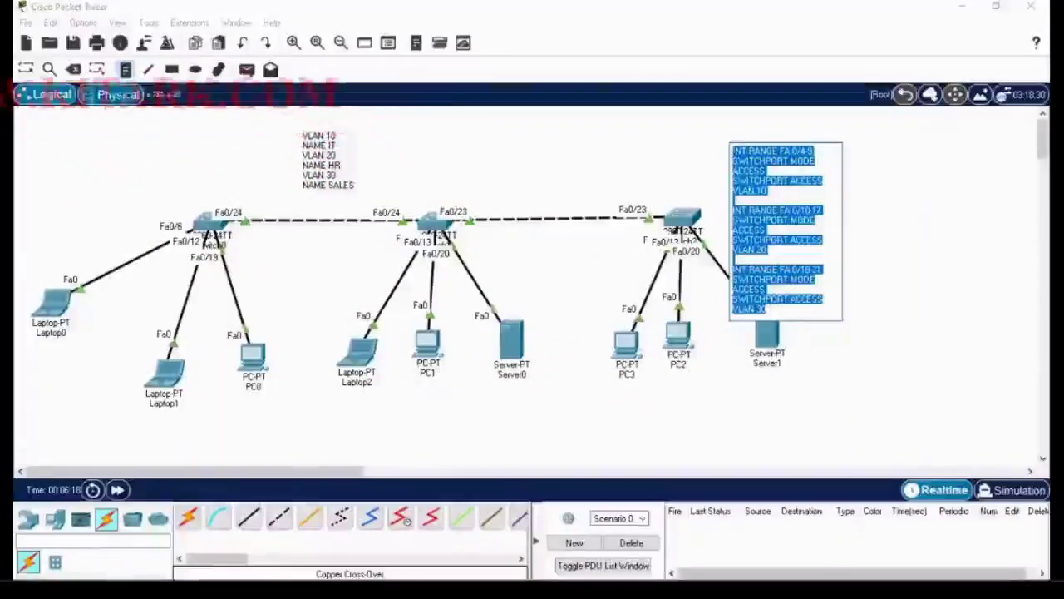
# Open Switch0's CLI and enter global configuration mode with CONF T.
pyautogui.moveTo(518, 149)
pyautogui.mouseDown()
pyautogui.moveTo(629, 166)
pyautogui.moveTo(520, 162)
pyautogui.mouseUp()
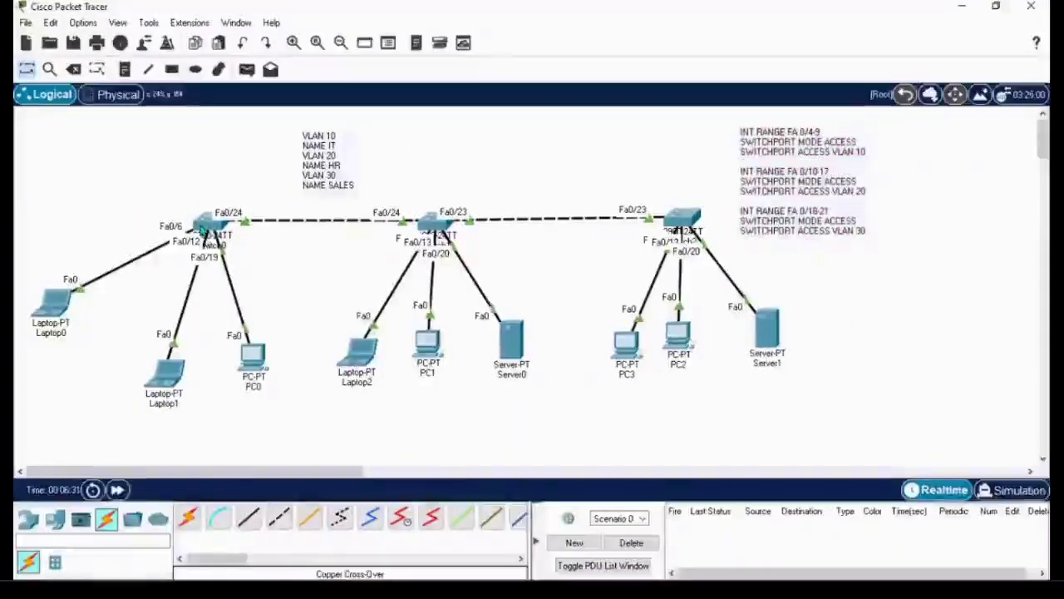
pyautogui.moveTo(200, 231)
pyautogui.click(206, 233)
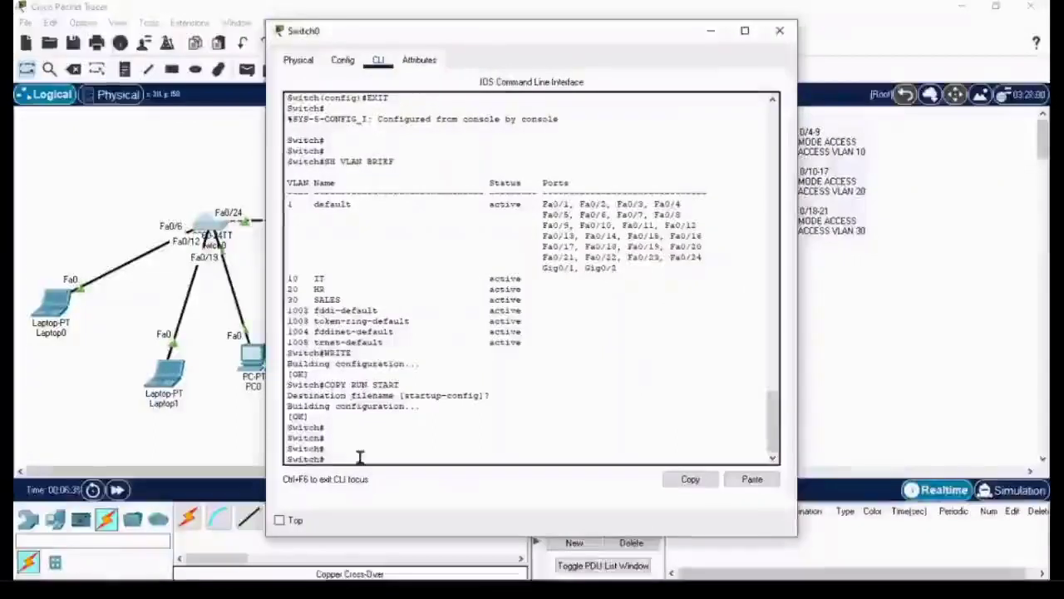
pyautogui.write('CONF T')
pyautogui.press('Return')
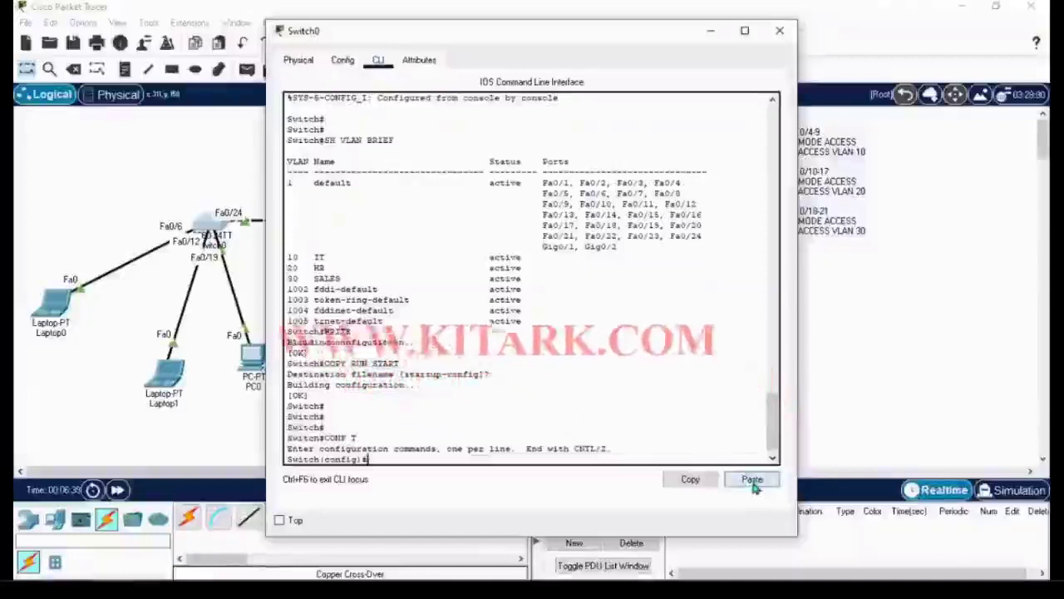
pyautogui.press('Return')
pyautogui.press('Return')
pyautogui.press('Return')
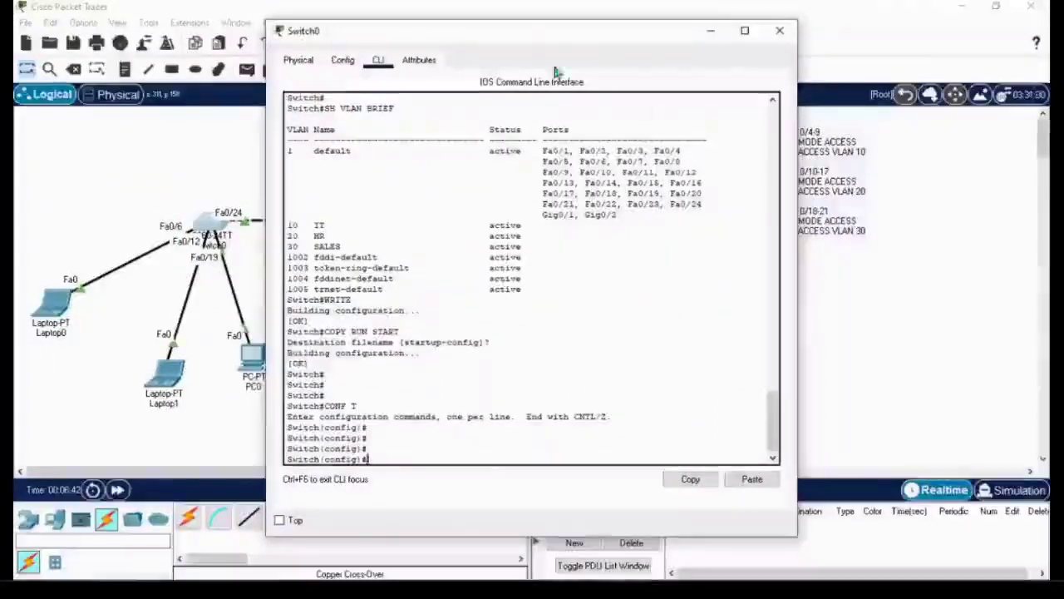
# Paste the access-port commands for VLANs 10, 20 and 30, exit config mode twice, and type SH VLAN BR.
pyautogui.moveTo(538, 36); pyautogui.dragTo(538, 15)
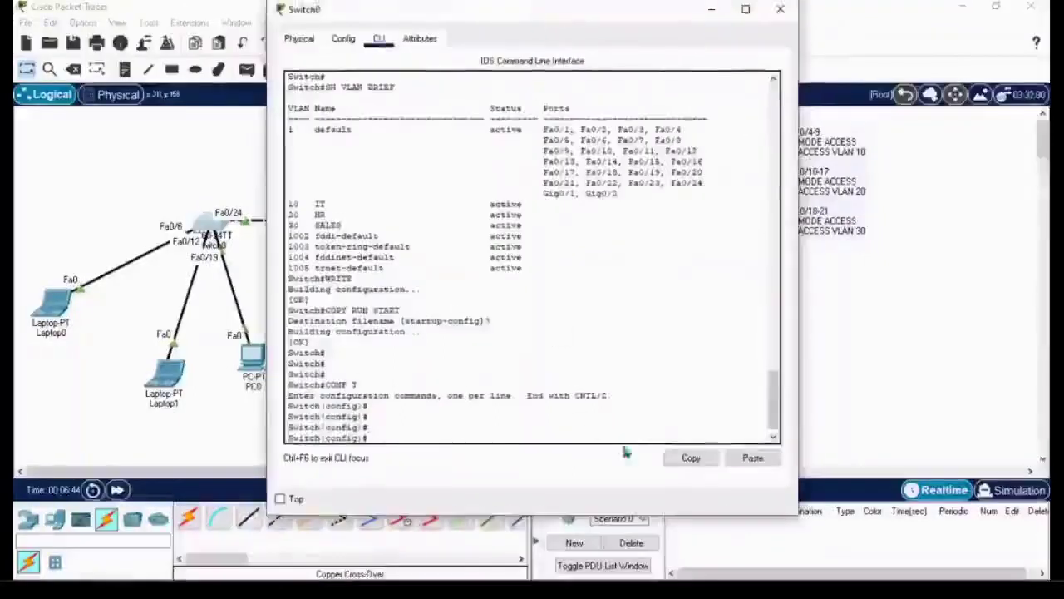
pyautogui.click(752, 459)
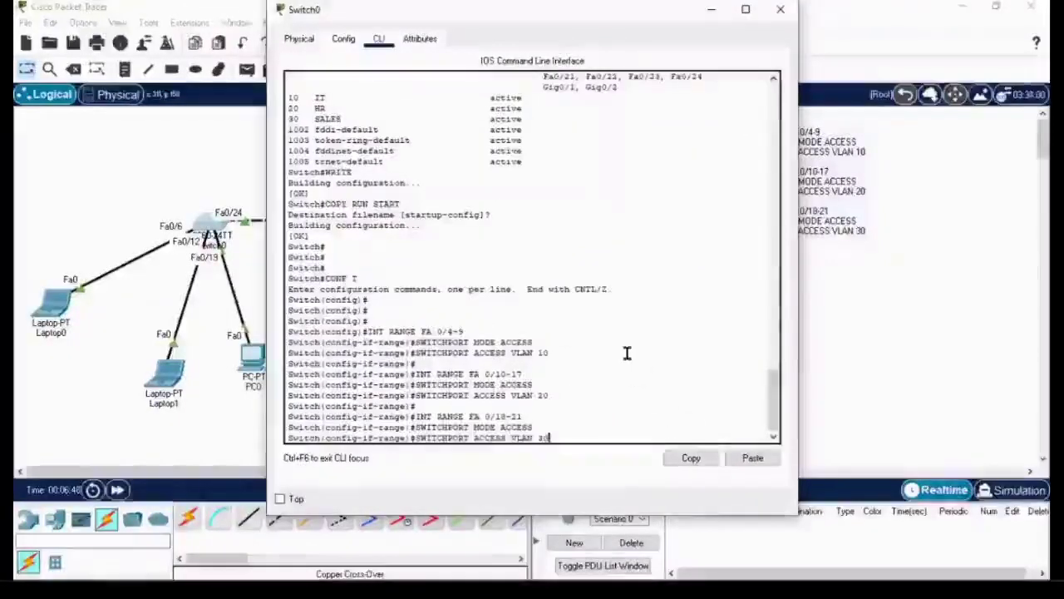
pyautogui.press('Return')
pyautogui.press('Return')
pyautogui.press('Return')
pyautogui.press('Return')
pyautogui.press('Return')
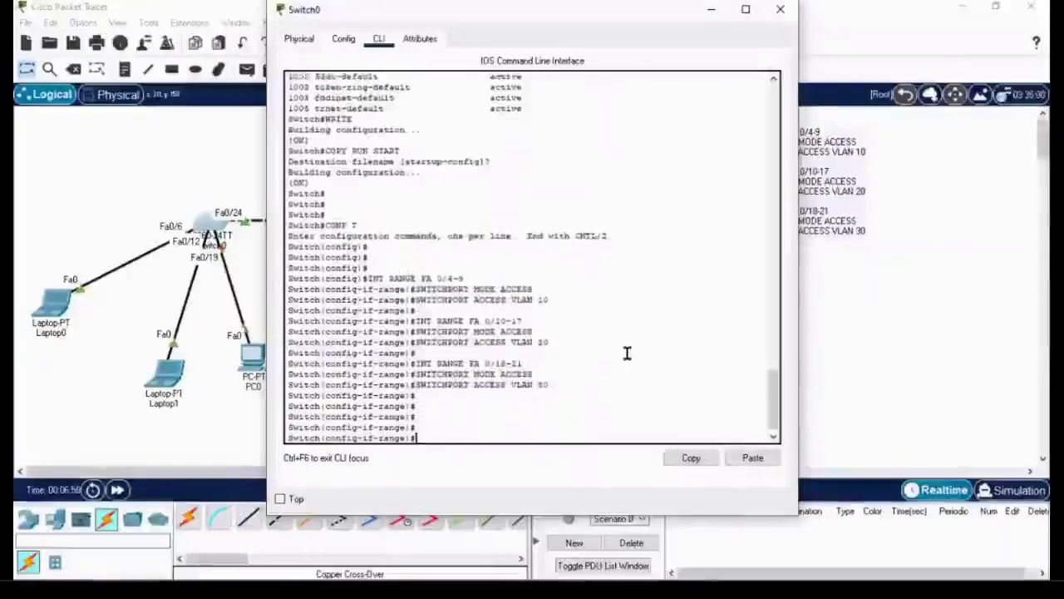
pyautogui.write('EXIT')
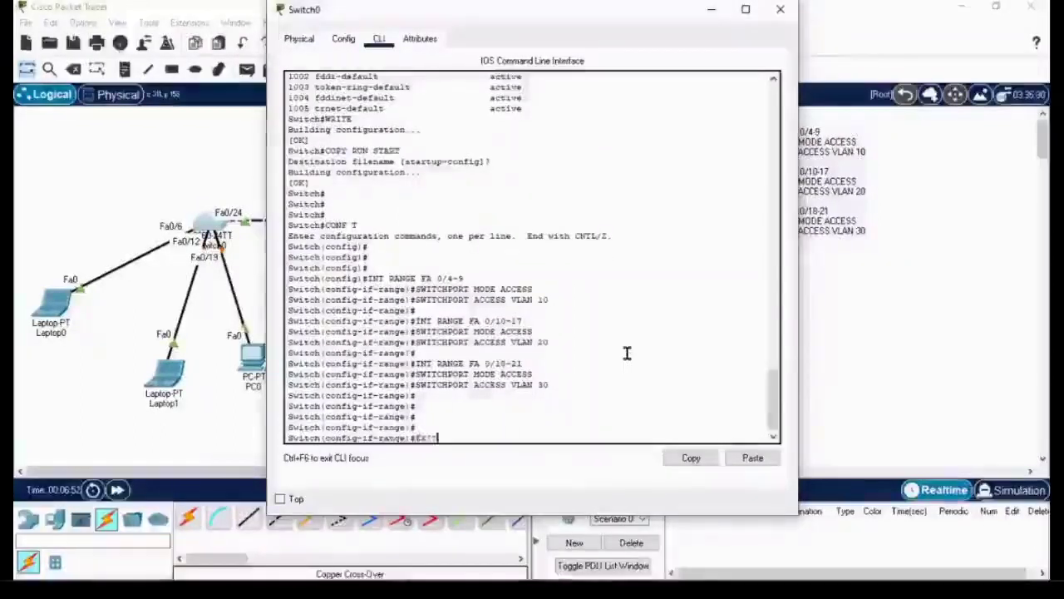
pyautogui.press('Return')
pyautogui.press('Return')
pyautogui.press('Return')
pyautogui.press('Return')
pyautogui.write('EXI')
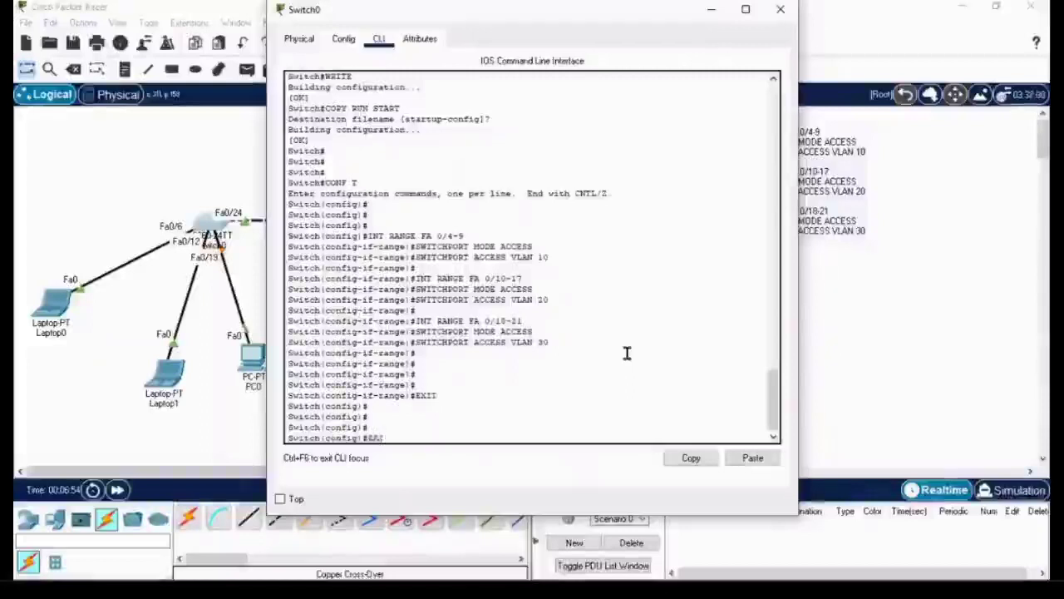
pyautogui.write('T')
pyautogui.press('Return')
pyautogui.press('Return')
pyautogui.press('Return')
pyautogui.press('Return')
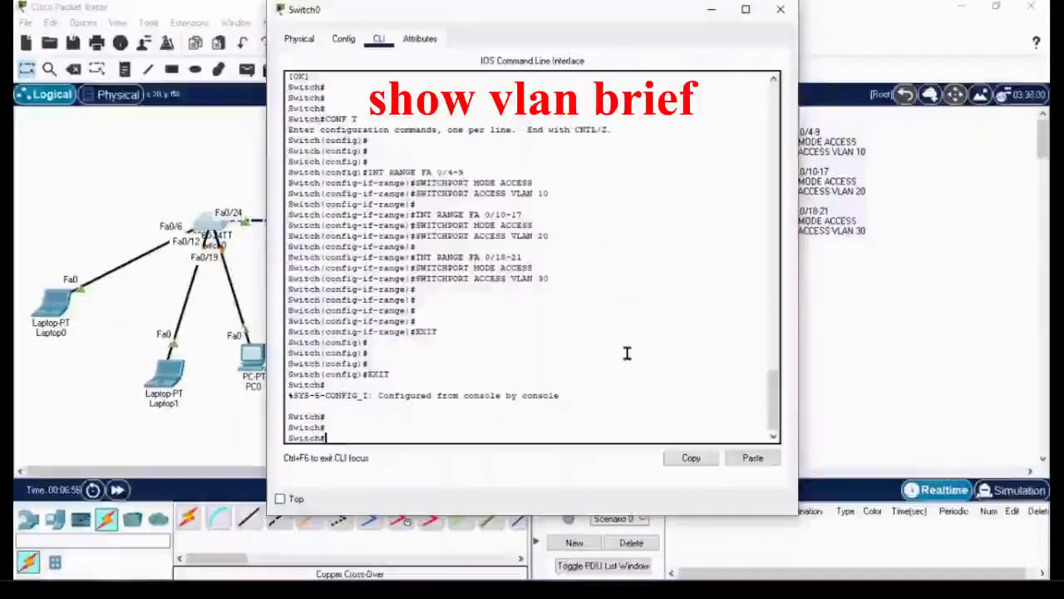
pyautogui.write('SH VLAN')
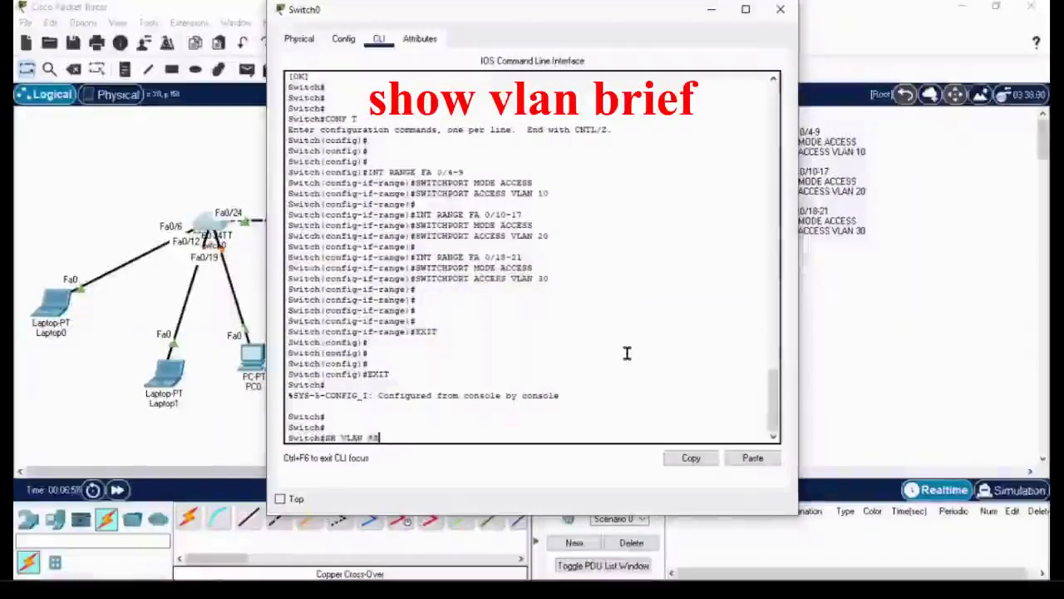
pyautogui.write(' BR')
# Show Switch0's VLAN brief and check the IT Fa0/4-9, HR Fa0/10-17 and SALES Fa0/18-21 port lists.
pyautogui.press('Return')
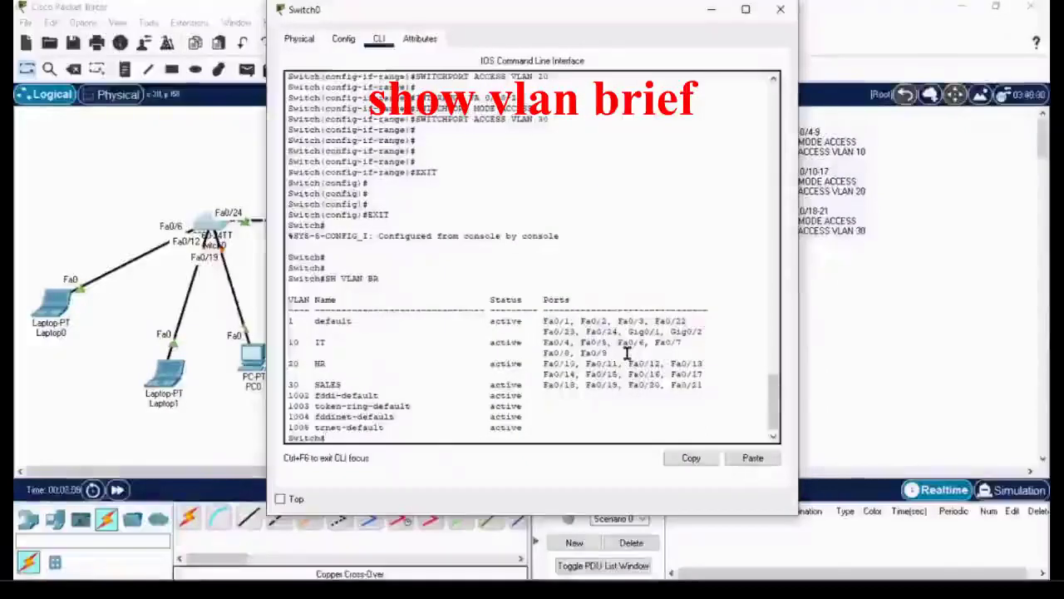
pyautogui.moveTo(607, 352); pyautogui.dragTo(274, 344)
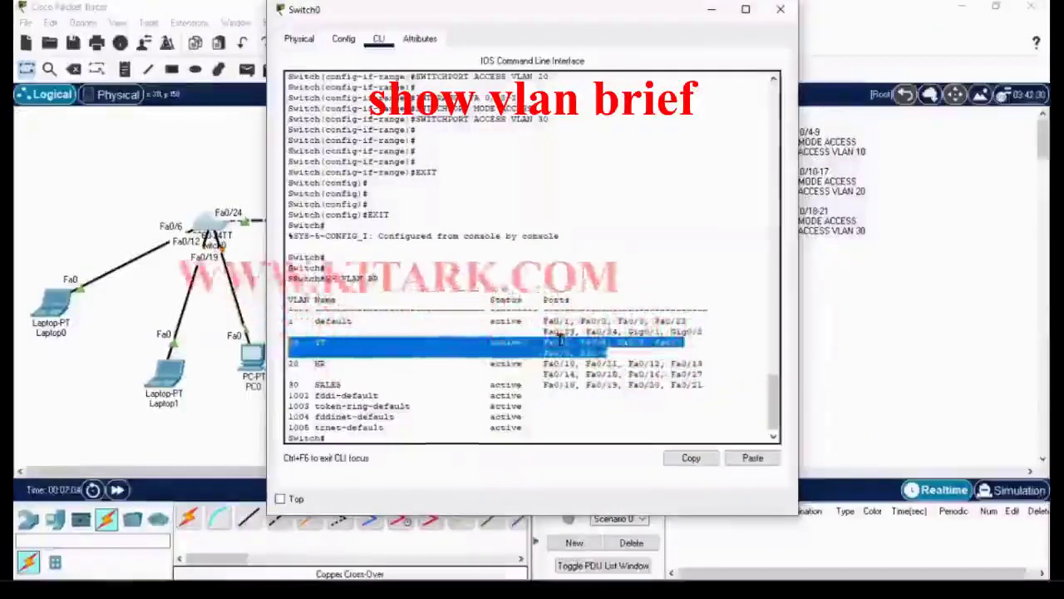
pyautogui.click(613, 346)
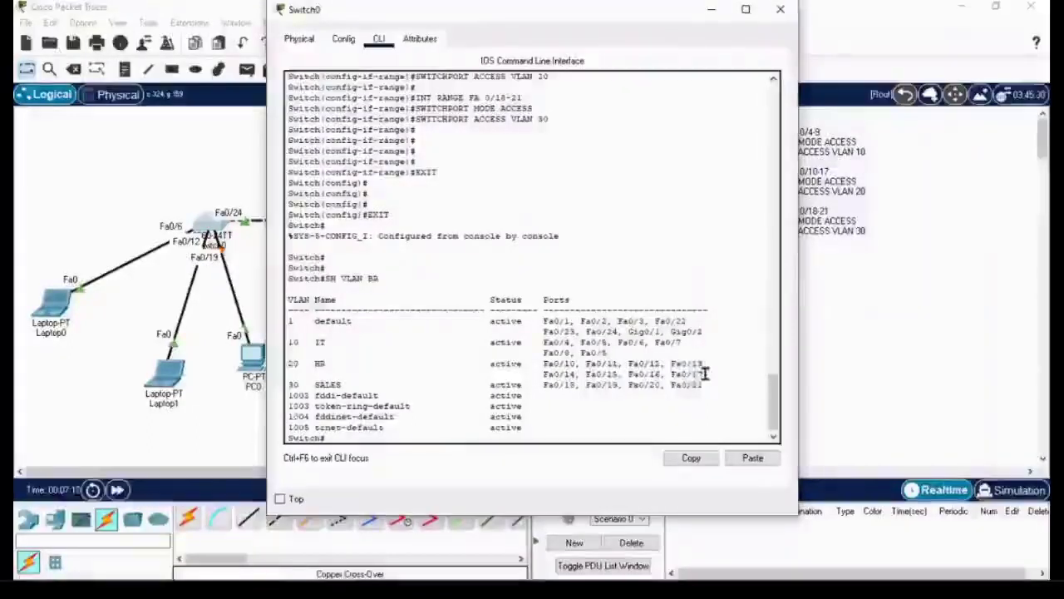
pyautogui.moveTo(703, 376); pyautogui.dragTo(563, 359)
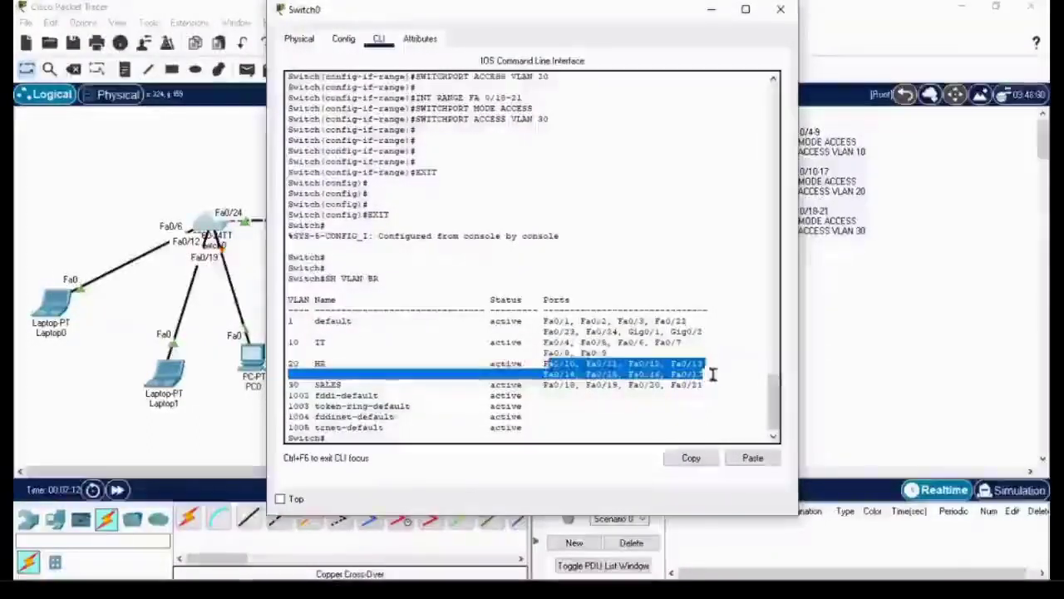
pyautogui.click(882, 258)
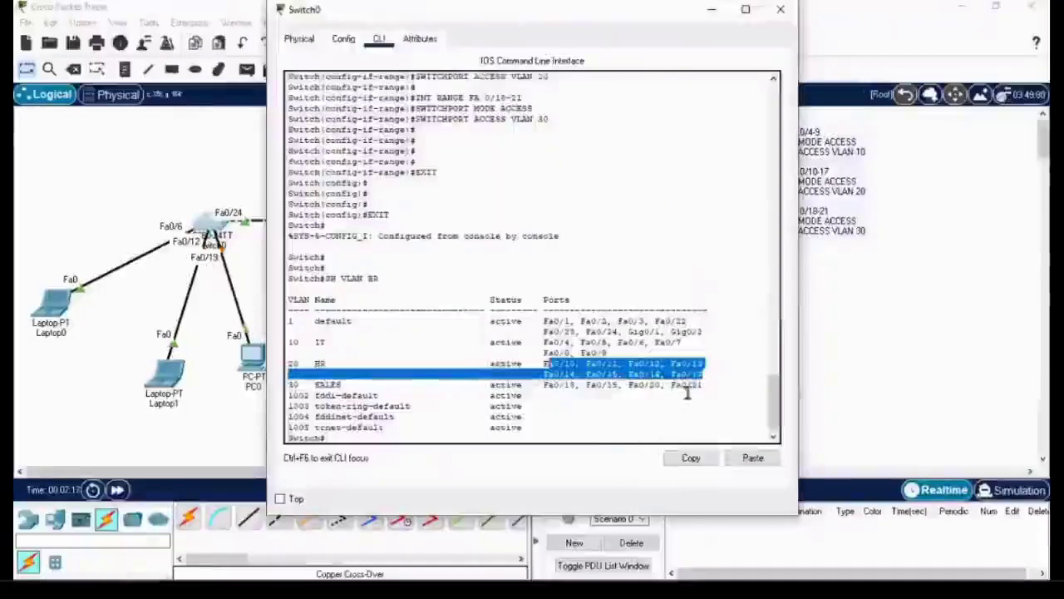
pyautogui.click(703, 384)
pyautogui.moveTo(702, 385); pyautogui.dragTo(542, 385)
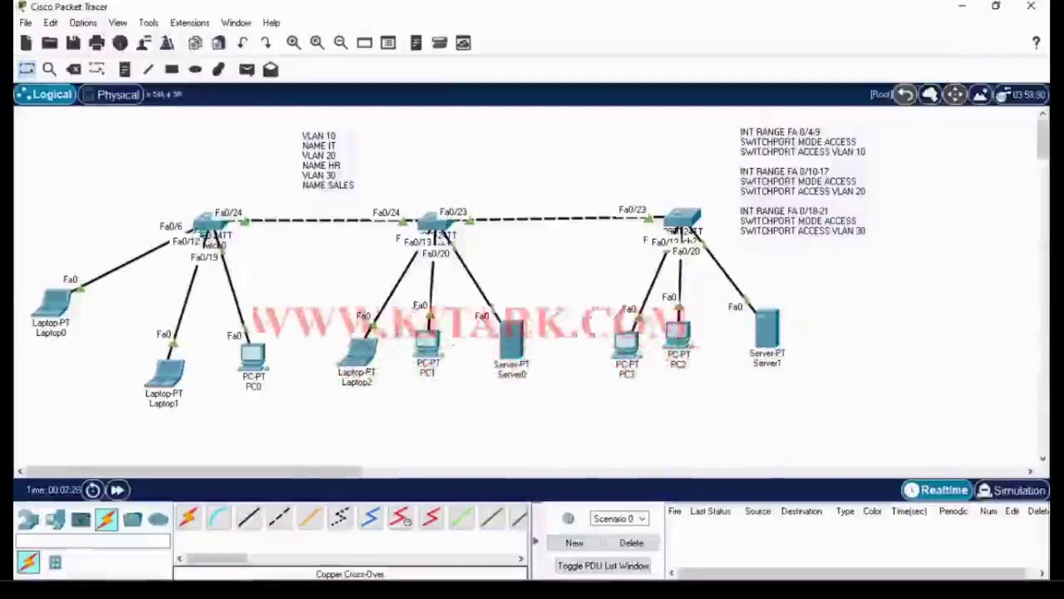
pyautogui.click(212, 223)
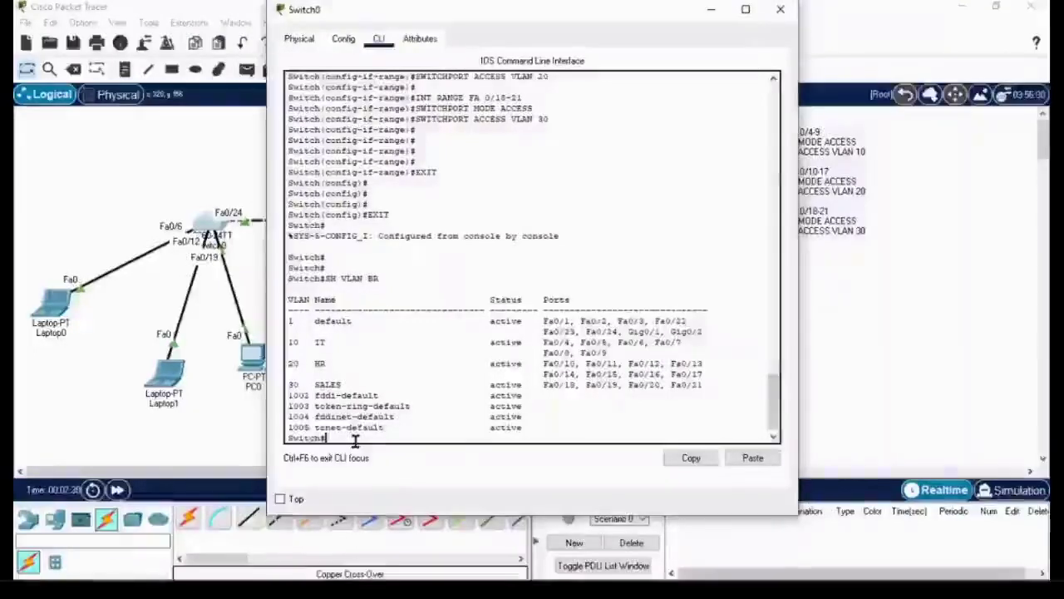
# Save Switch0's running configuration to startup-config with copy run start.
pyautogui.write('COPY RUN S')
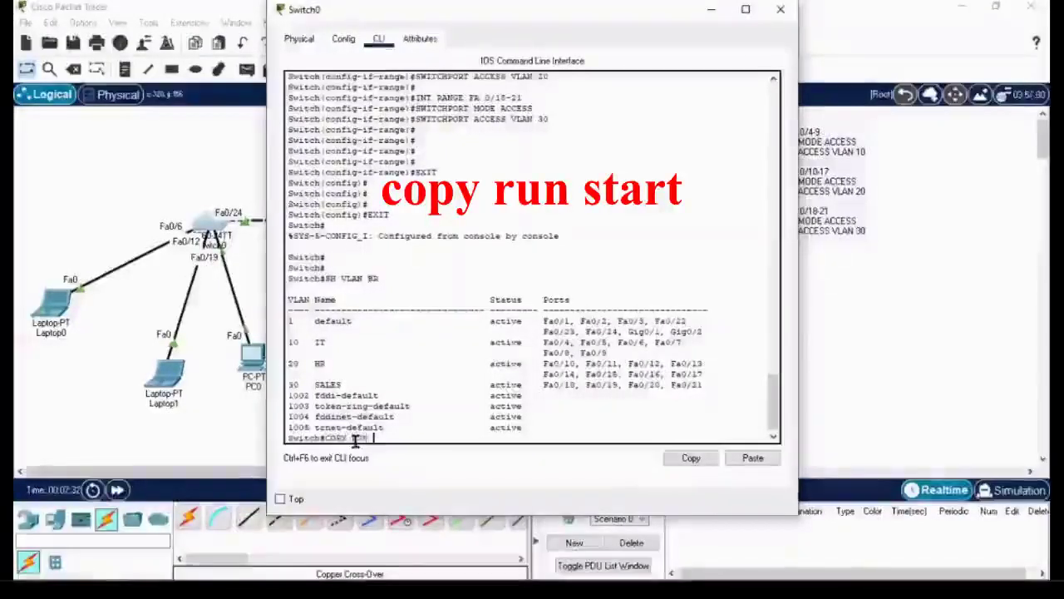
pyautogui.write('TART')
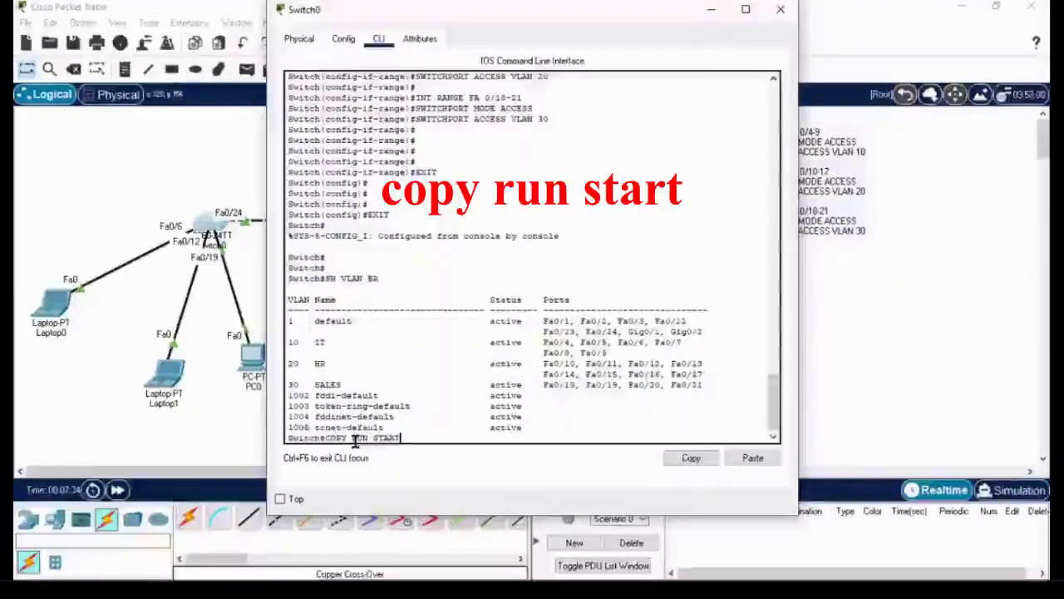
pyautogui.press('Return')
pyautogui.press('Return')
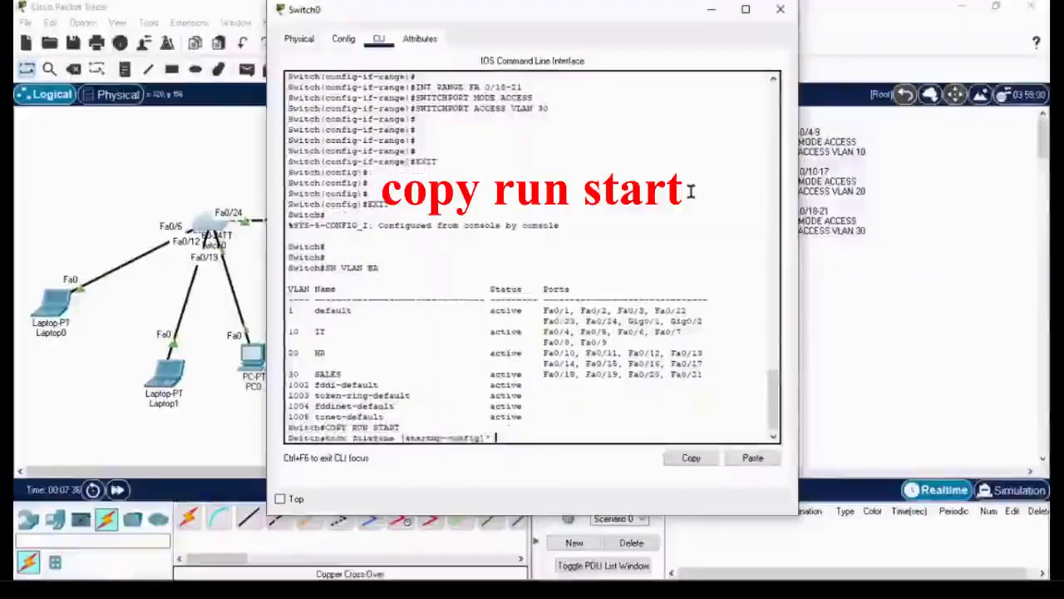
pyautogui.press('Return')
pyautogui.press('Return')
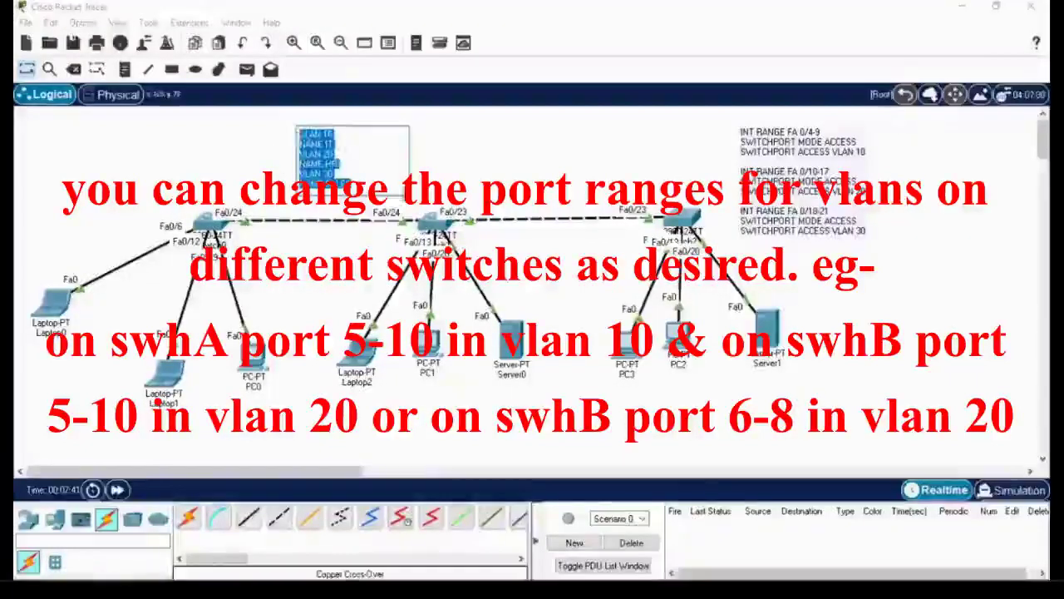
# Open the middle switch Switch1's command line and enter privileged mode.
pyautogui.click(489, 169)
pyautogui.click(432, 221)
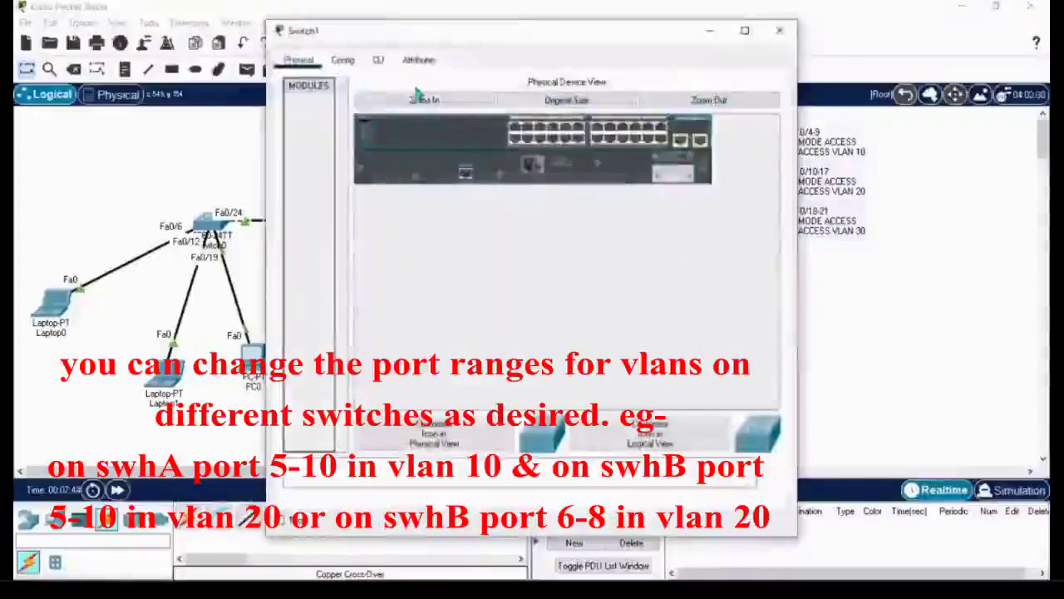
pyautogui.click(379, 60)
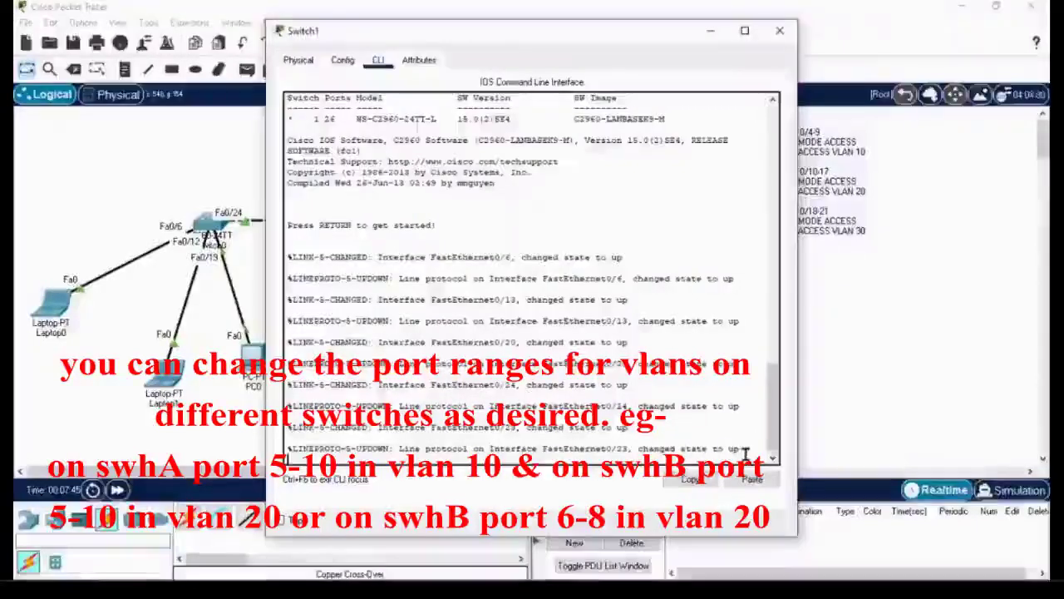
pyautogui.press('Return')
pyautogui.press('Return')
pyautogui.write('en')
pyautogui.press('Return')
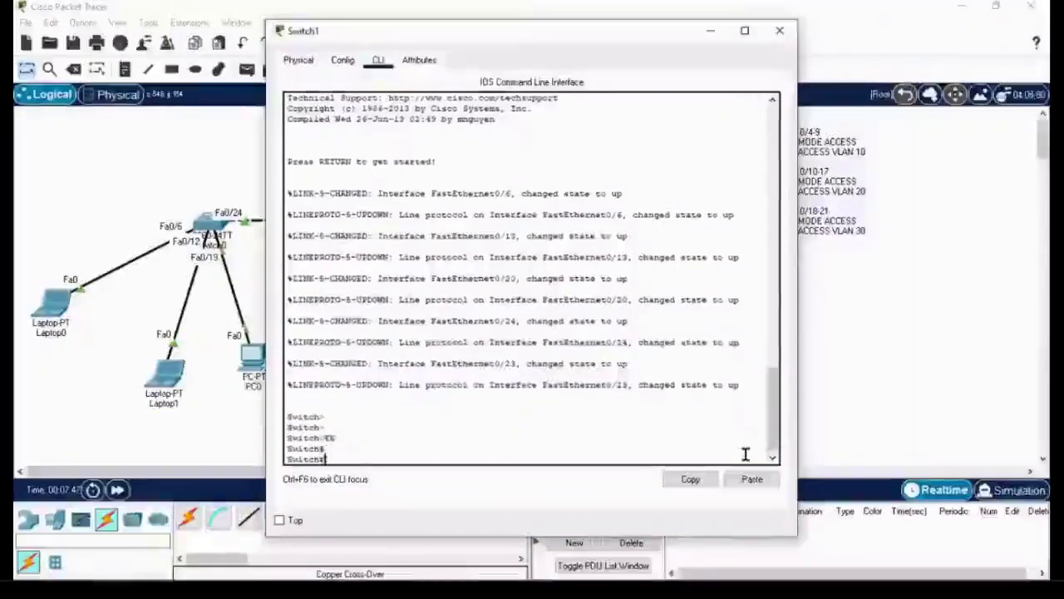
pyautogui.press('Return')
pyautogui.press('Return')
# Enter global configuration and paste the VLAN 10 IT, 20 HR and 30 SALES commands.
pyautogui.write('conf')
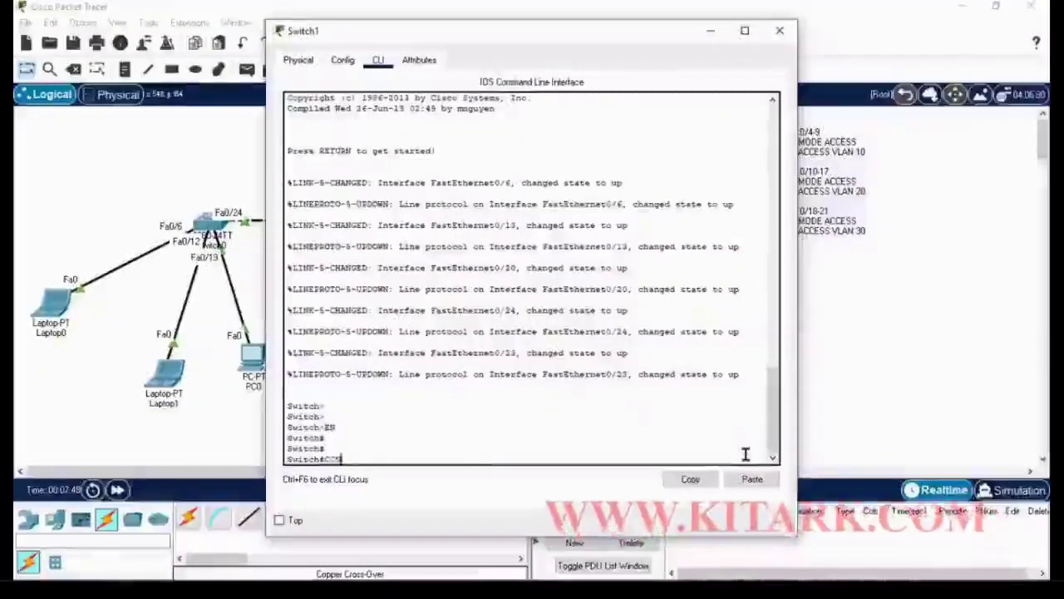
pyautogui.write(' t')
pyautogui.press('Return')
pyautogui.write('VLAN 10 NAME IT VLAN 20 NAME HR VLAN 30 NAME SALES')
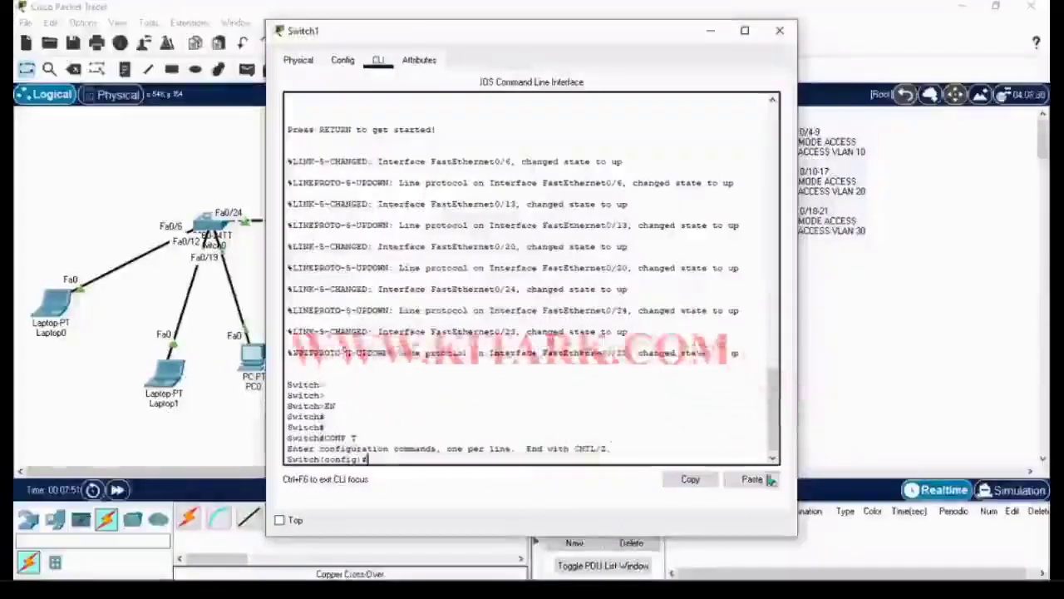
pyautogui.click(752, 480)
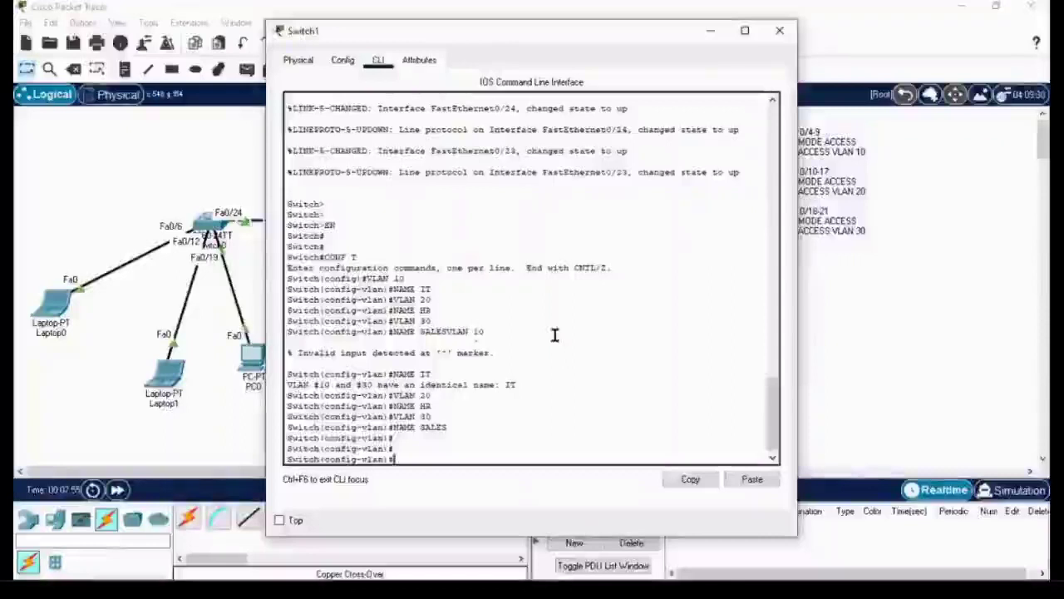
# On Switch2, enter configuration mode and paste the VLAN 10, 20 and 30 definitions.
pyautogui.click(779, 30)
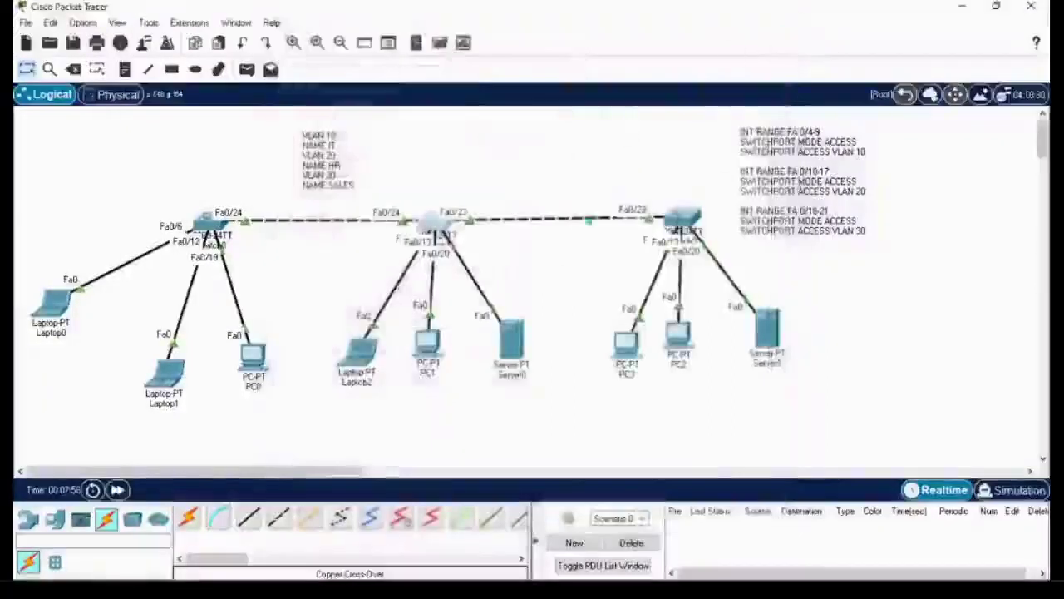
pyautogui.click(682, 220)
pyautogui.click(379, 60)
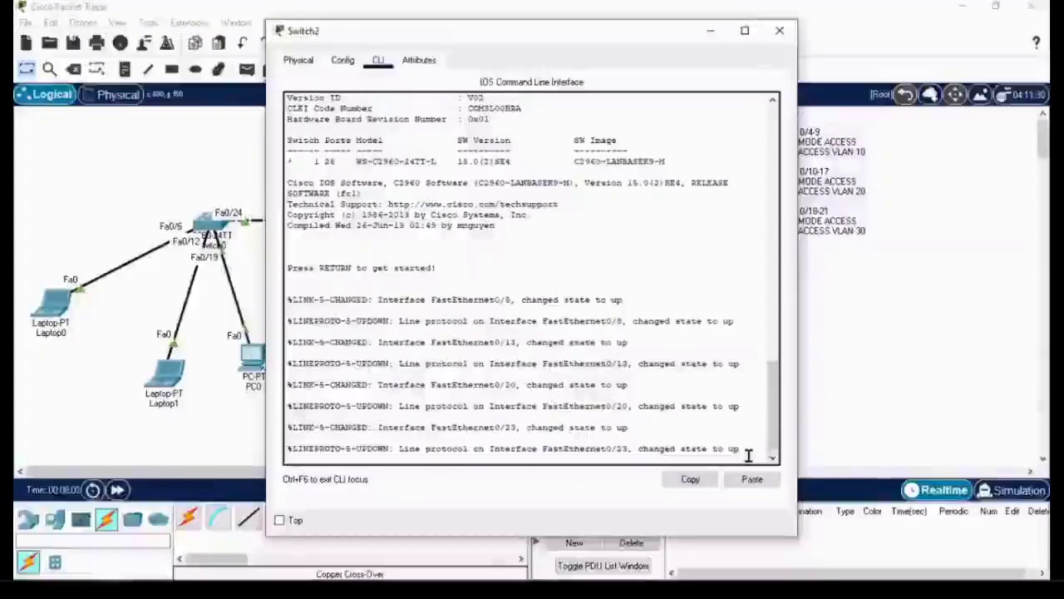
pyautogui.press('Return')
pyautogui.press('Return')
pyautogui.write('en')
pyautogui.press('Return')
pyautogui.press('Return')
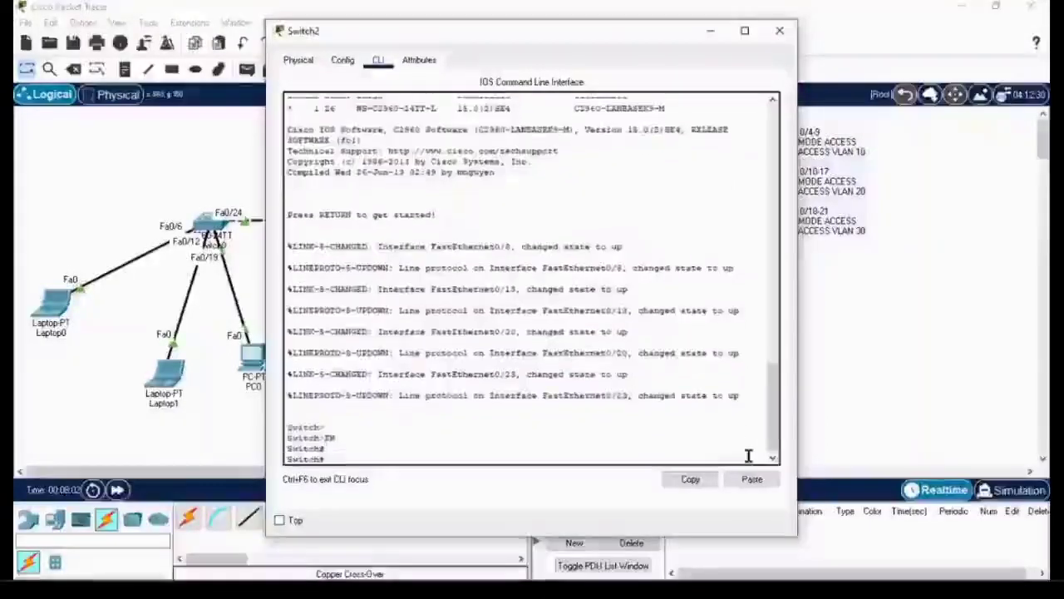
pyautogui.write('CONF T')
pyautogui.press('Return')
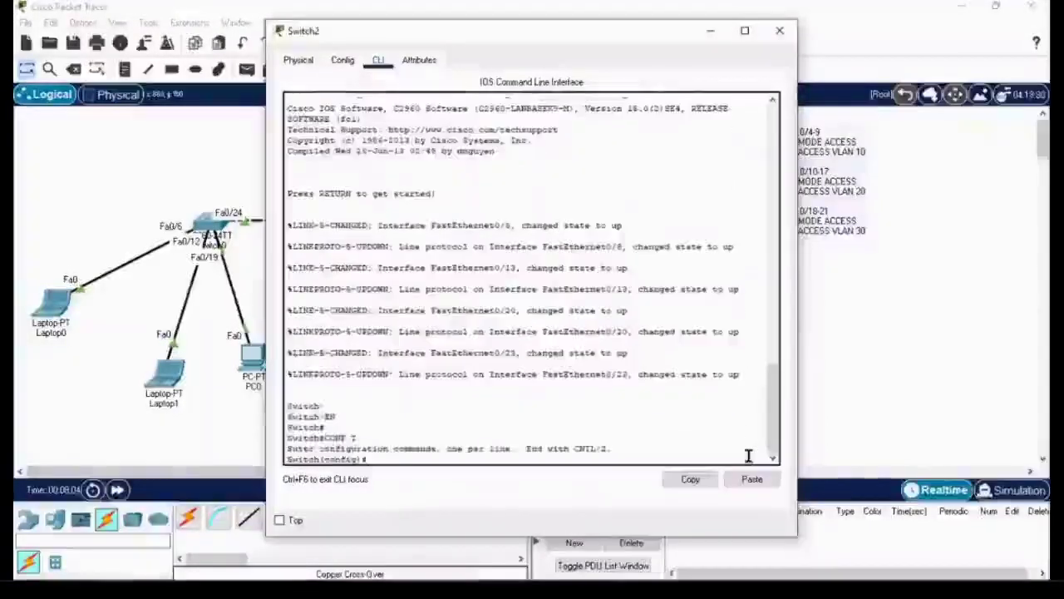
pyautogui.press('Return')
pyautogui.press('Return')
pyautogui.press('Return')
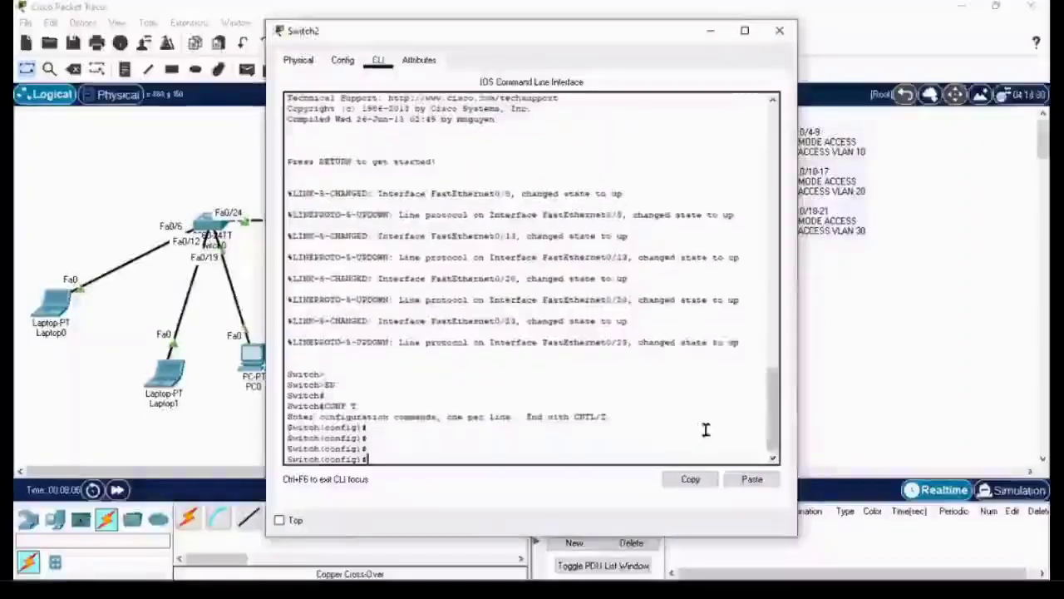
pyautogui.click(752, 480)
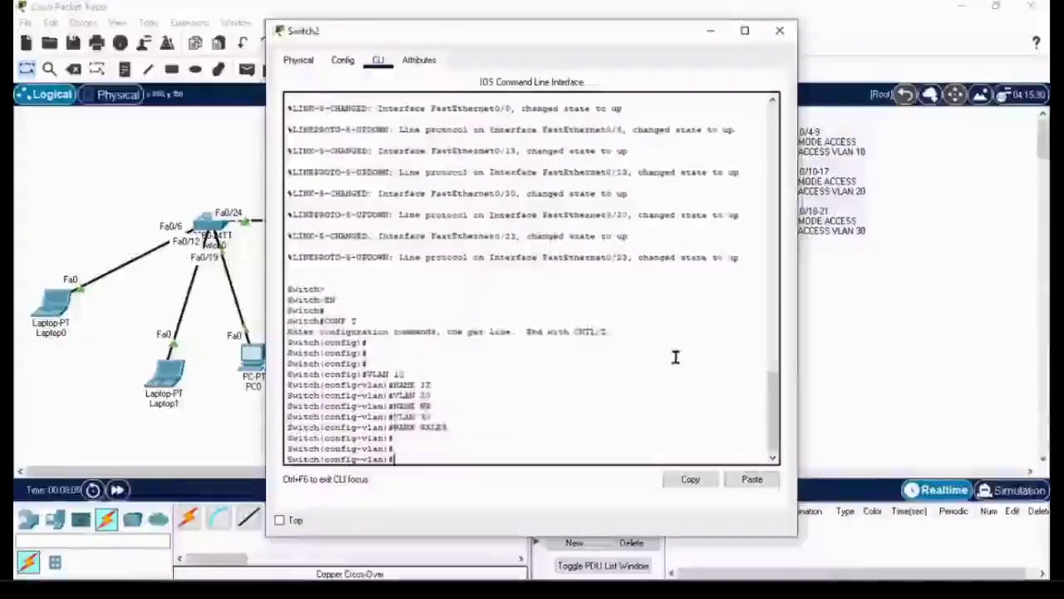
# Assign Fa0/4-9, Fa0/10-17 and Fa0/18-21 to VLANs 10, 20, 30 with the note's interface-range commands.
pyautogui.click(779, 30)
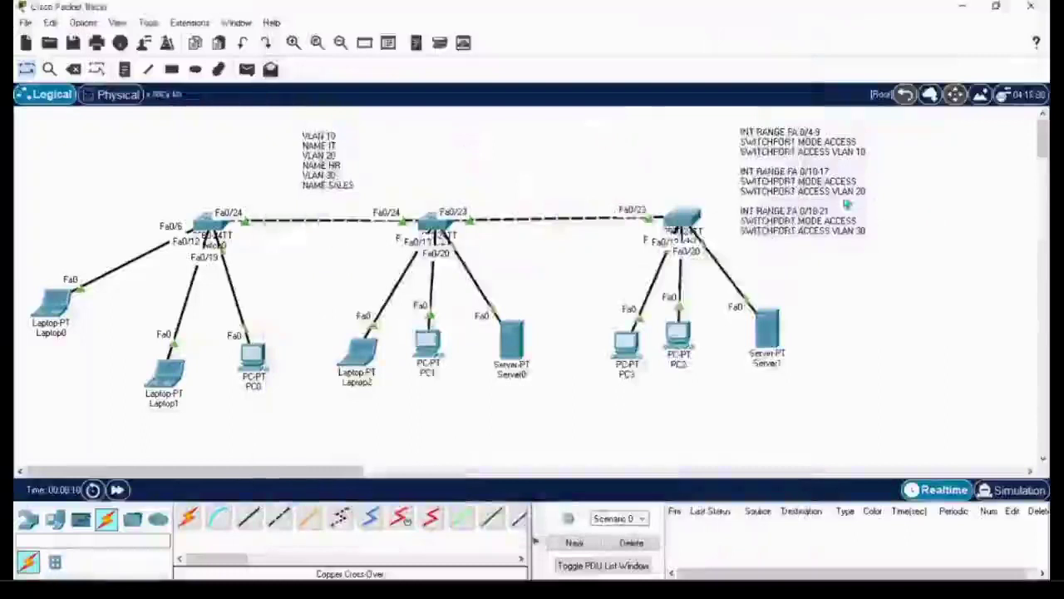
pyautogui.moveTo(828, 289); pyautogui.dragTo(736, 133)
pyautogui.hotkey('ctrl', 'c')
pyautogui.click(850, 400)
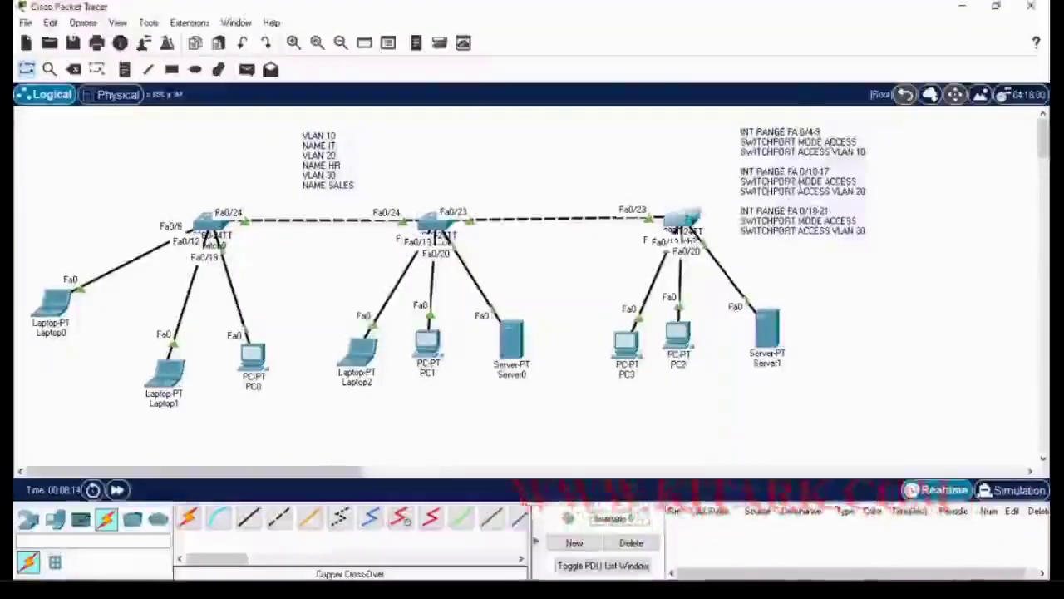
pyautogui.click(682, 218)
pyautogui.write('EX')
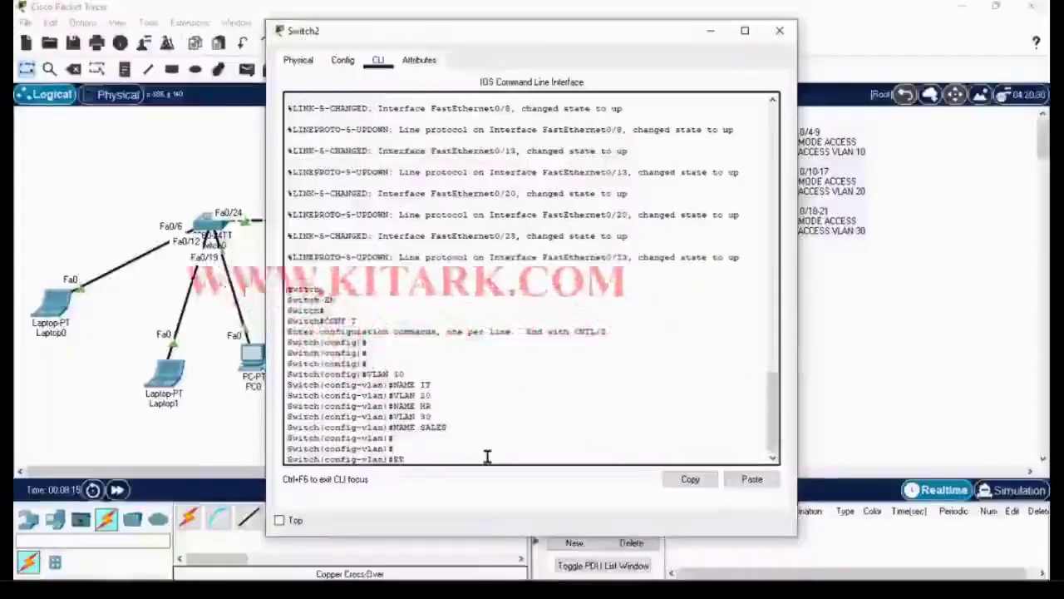
pyautogui.press('Return')
pyautogui.press('Return')
pyautogui.press('Return')
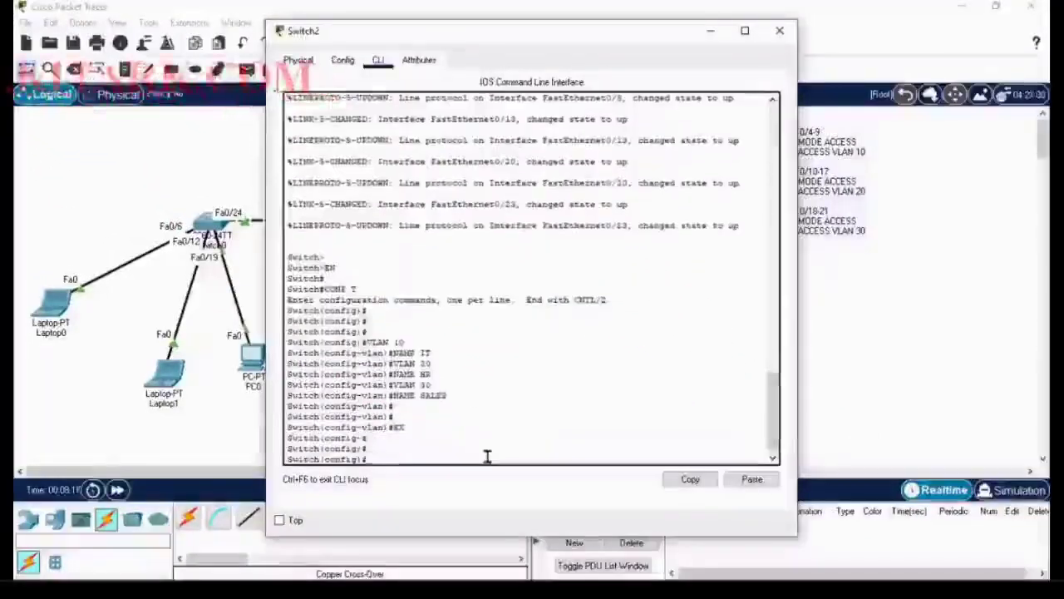
pyautogui.click(752, 479)
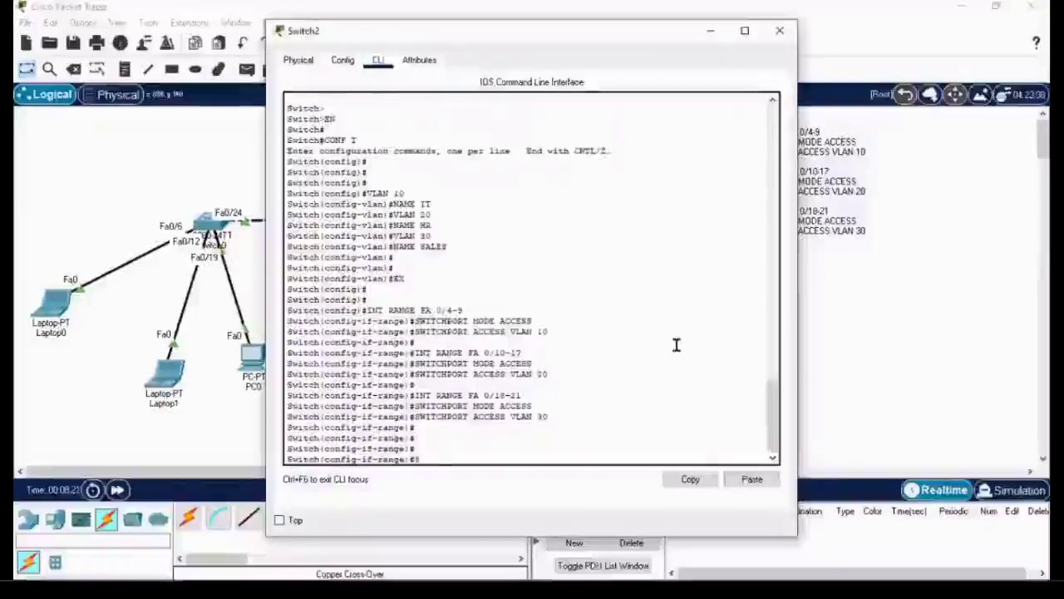
# Verify Switch2's VLAN brief and save its configuration to startup-config.
pyautogui.write('SHD')
pyautogui.press('Return')
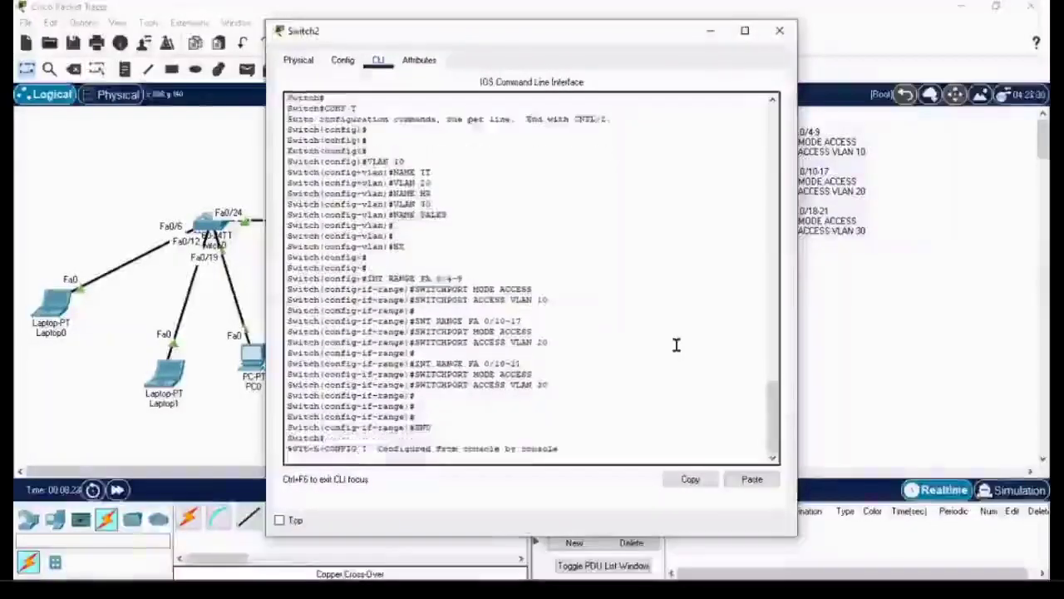
pyautogui.press('Return')
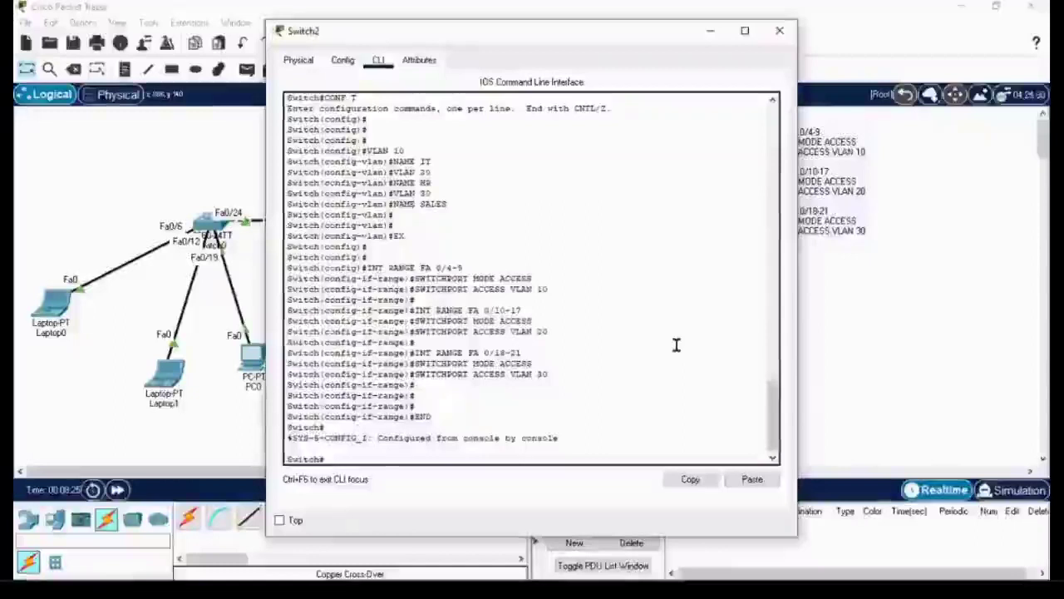
pyautogui.write('sh')
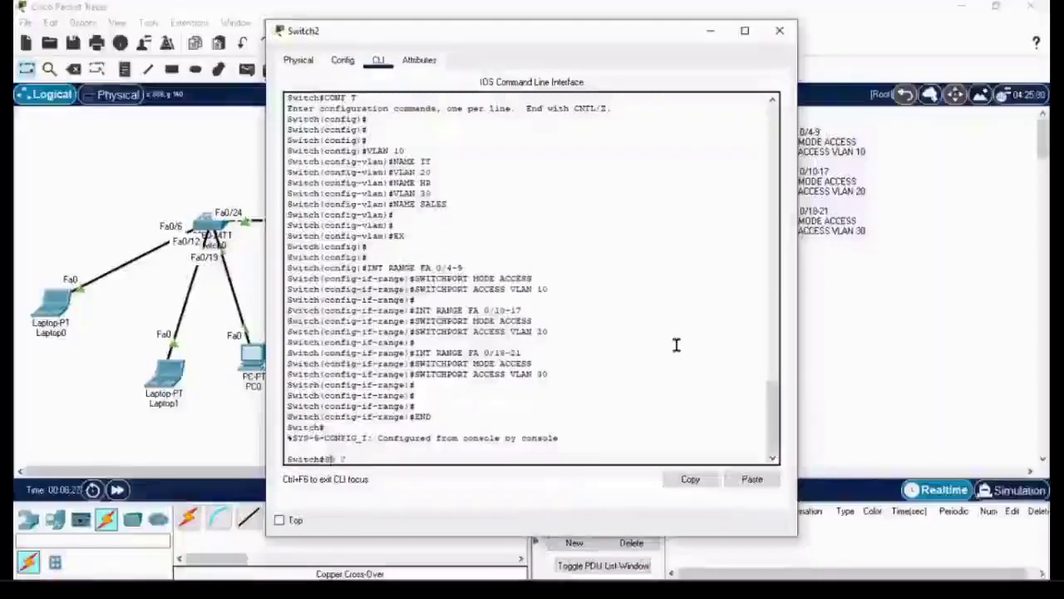
pyautogui.write(' VLAN BR')
pyautogui.press('Return')
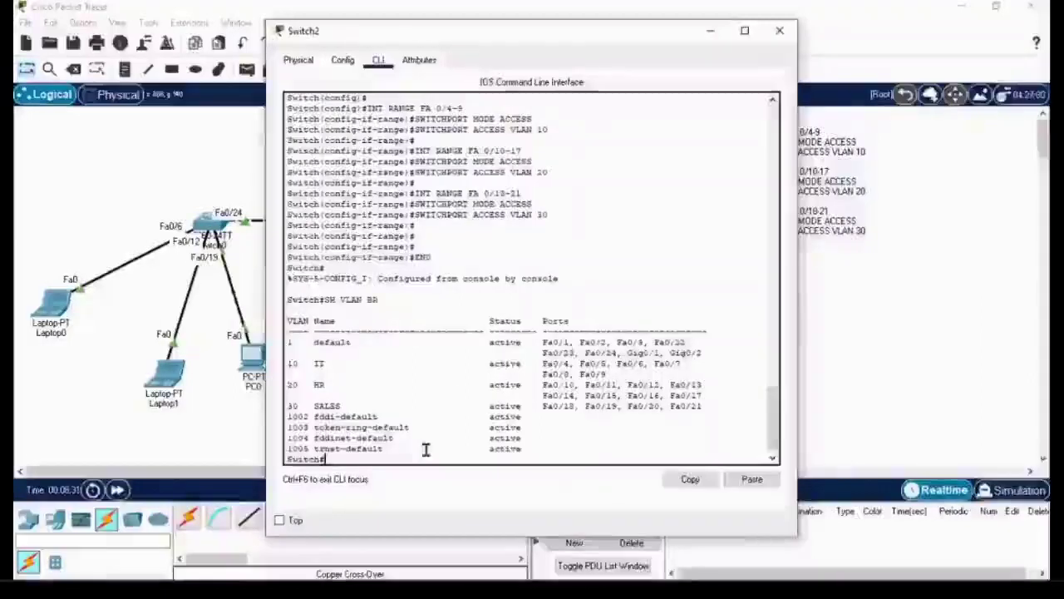
pyautogui.write('COPY RUN')
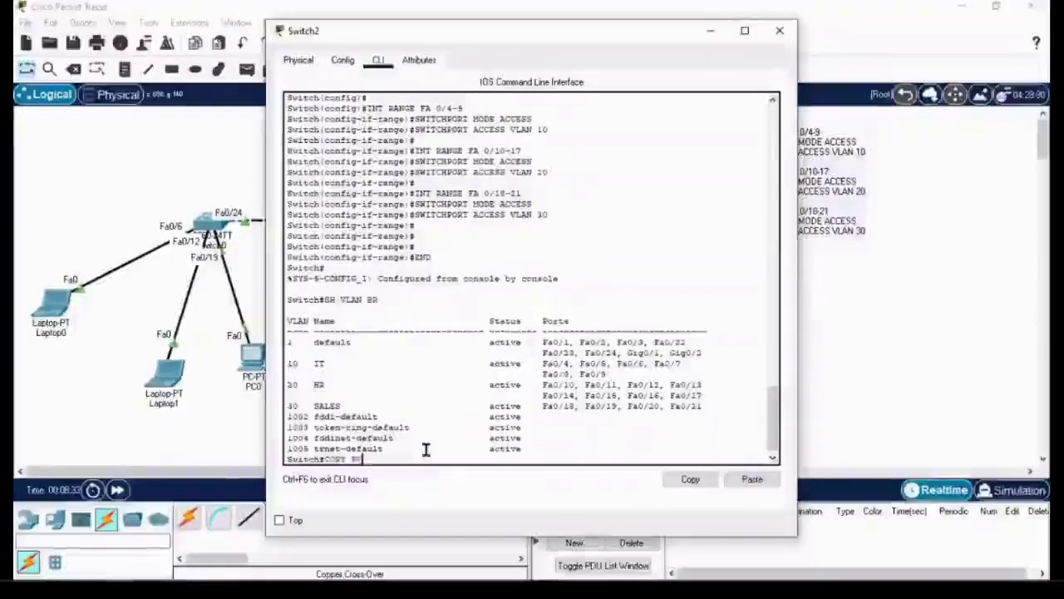
pyautogui.write(' START')
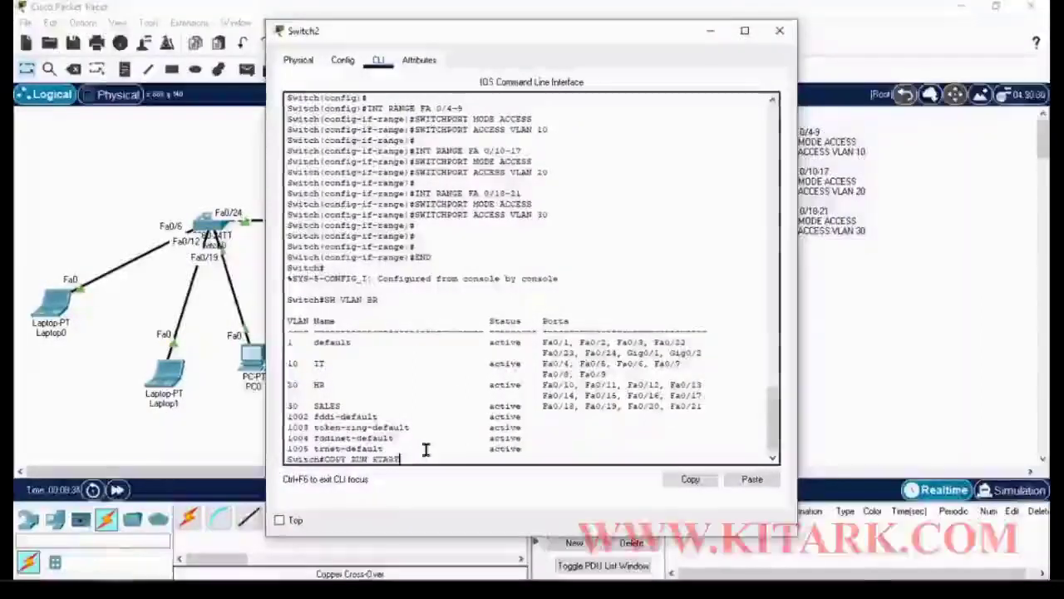
pyautogui.press('Return')
pyautogui.press('Return')
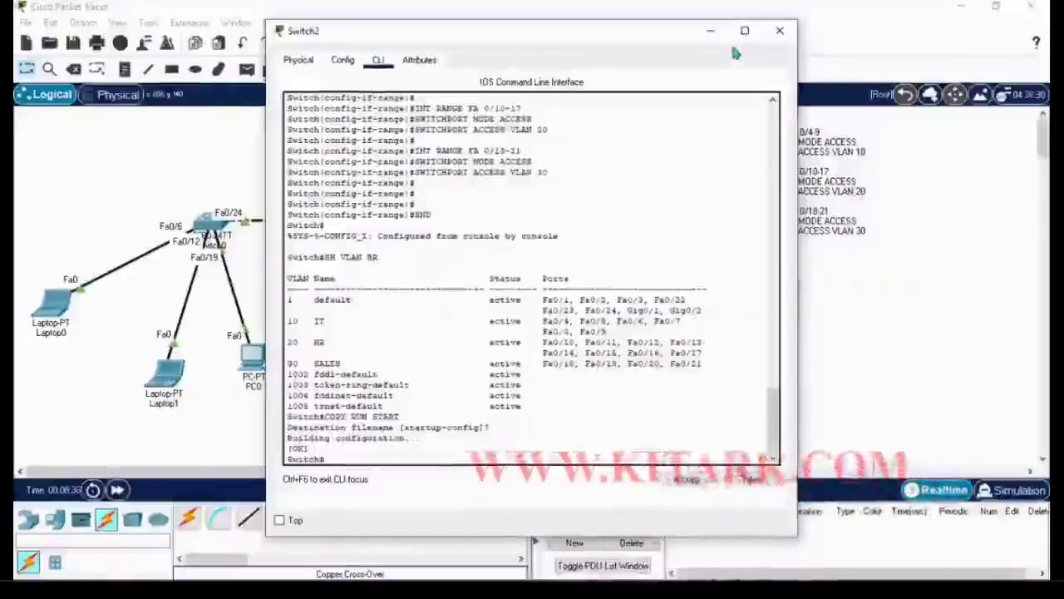
pyautogui.click(778, 33)
# Paste the interface-range port assignments into Switch1, where the Fa0/18-21 VLAN 30 command is rejected.
pyautogui.click(434, 225)
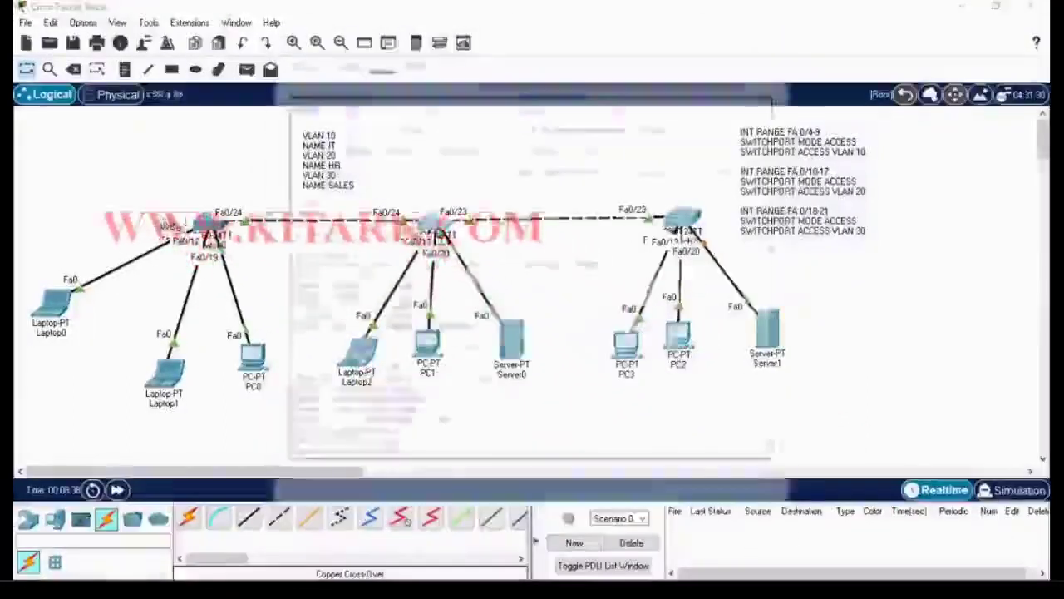
pyautogui.write('EX')
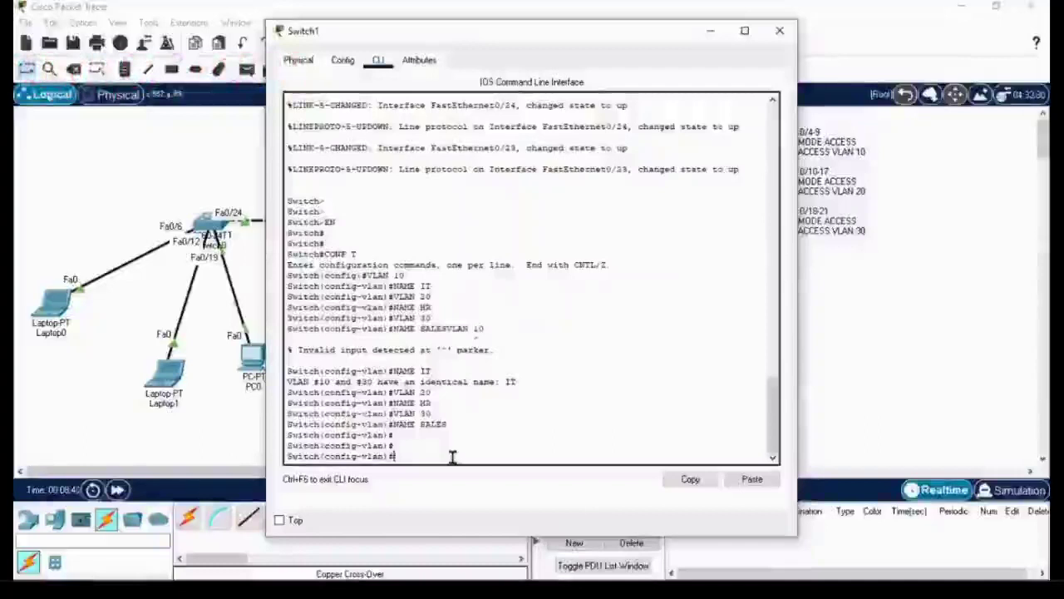
pyautogui.press('Return')
pyautogui.press('Return')
pyautogui.press('Return')
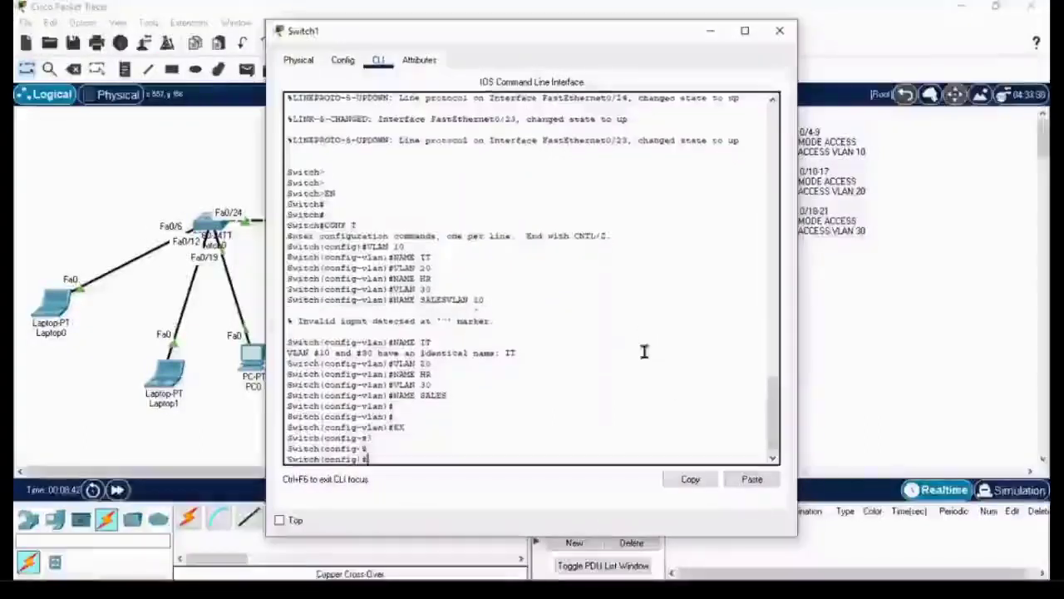
pyautogui.click(751, 479)
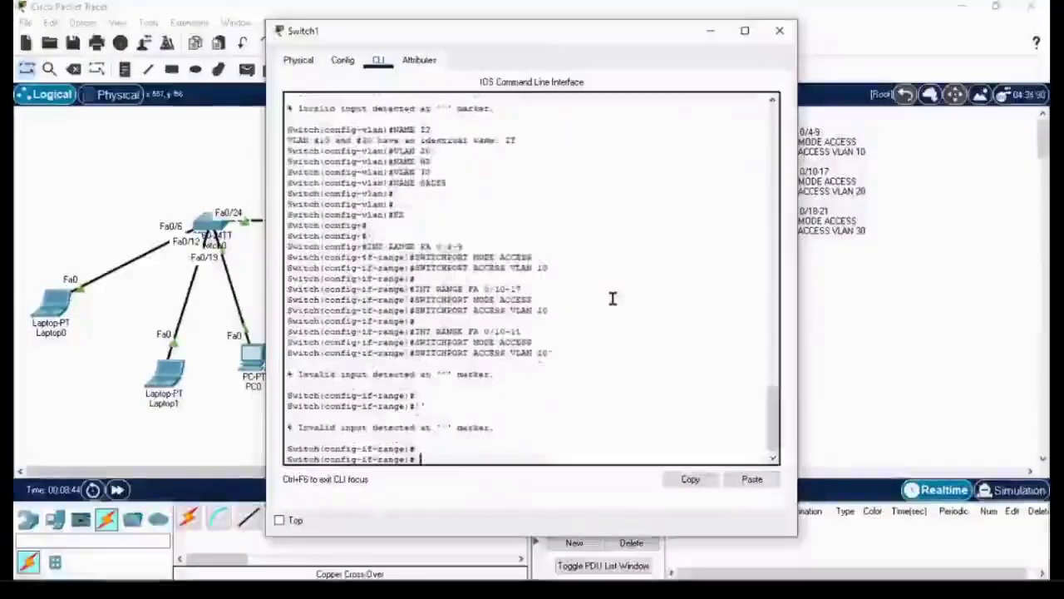
pyautogui.press('Return')
pyautogui.press('Return')
pyautogui.press('Return')
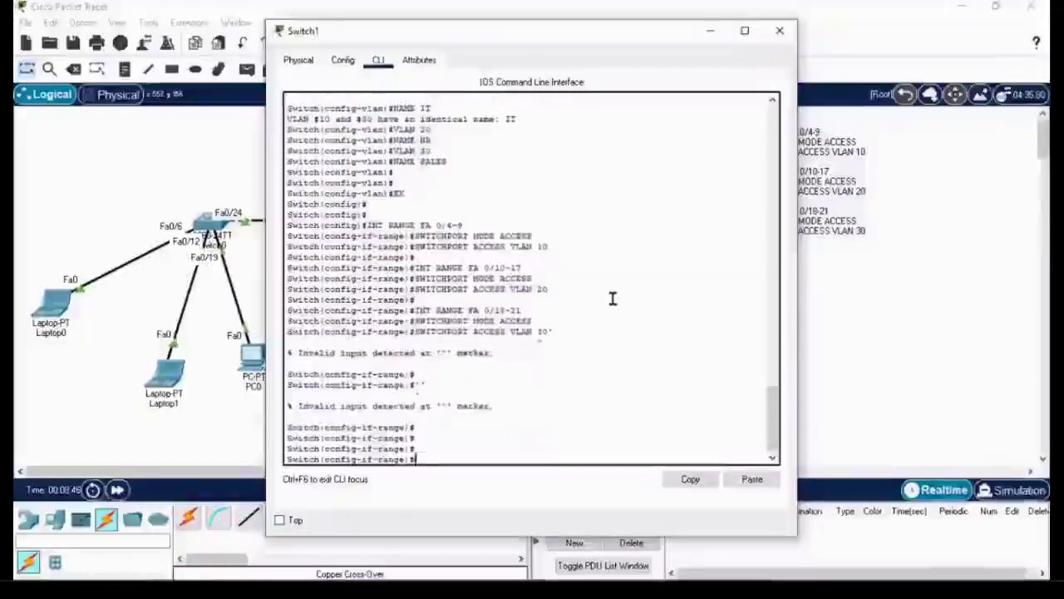
pyautogui.write('EXIT')
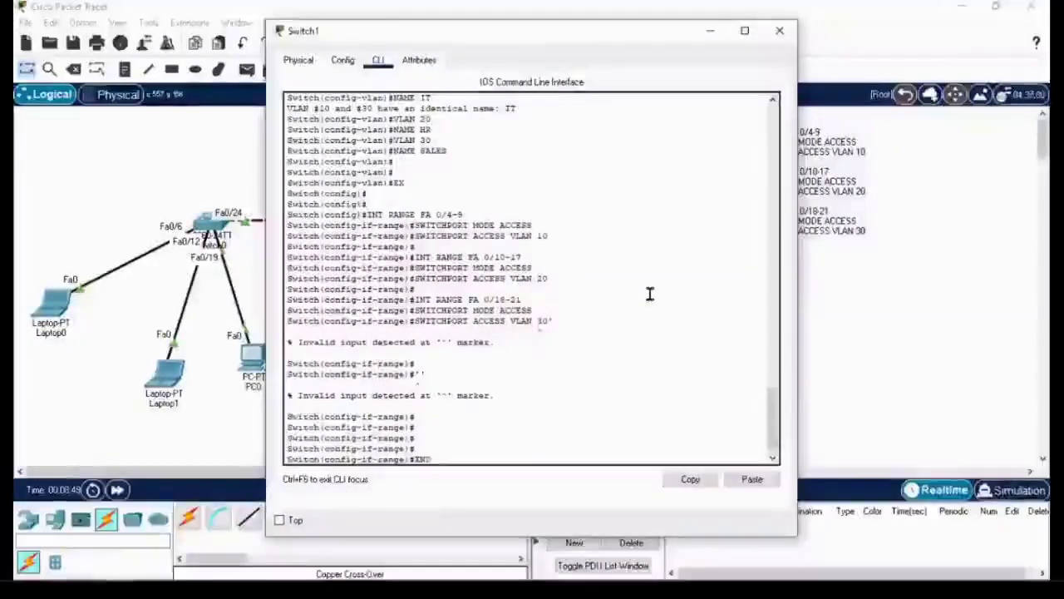
pyautogui.press('BackSpace')
pyautogui.press('BackSpace')
pyautogui.press('BackSpace')
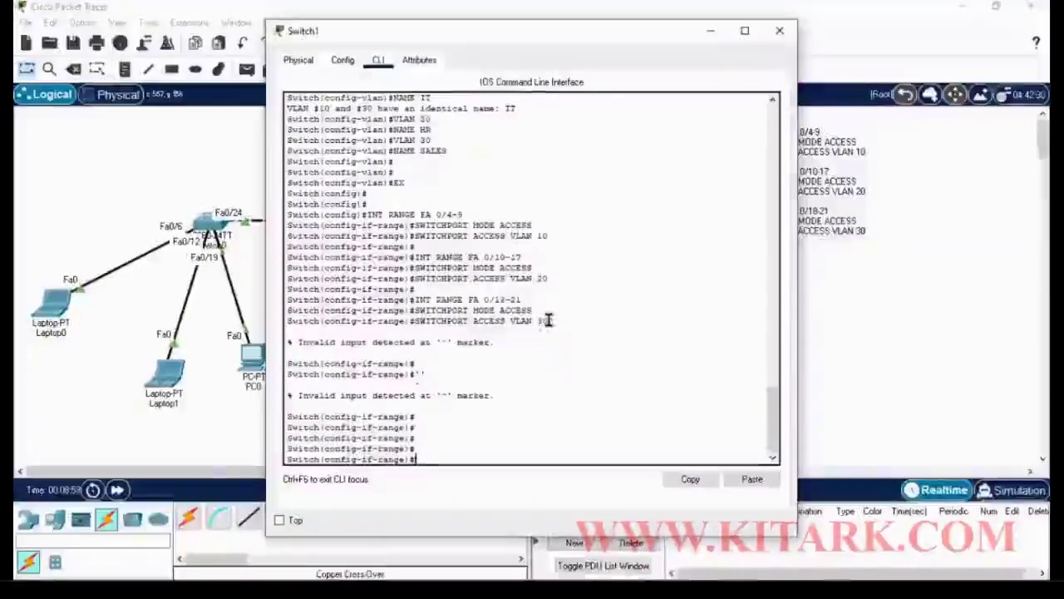
pyautogui.moveTo(546, 320); pyautogui.dragTo(413, 320)
pyautogui.hotkey('ctrl', 'c')
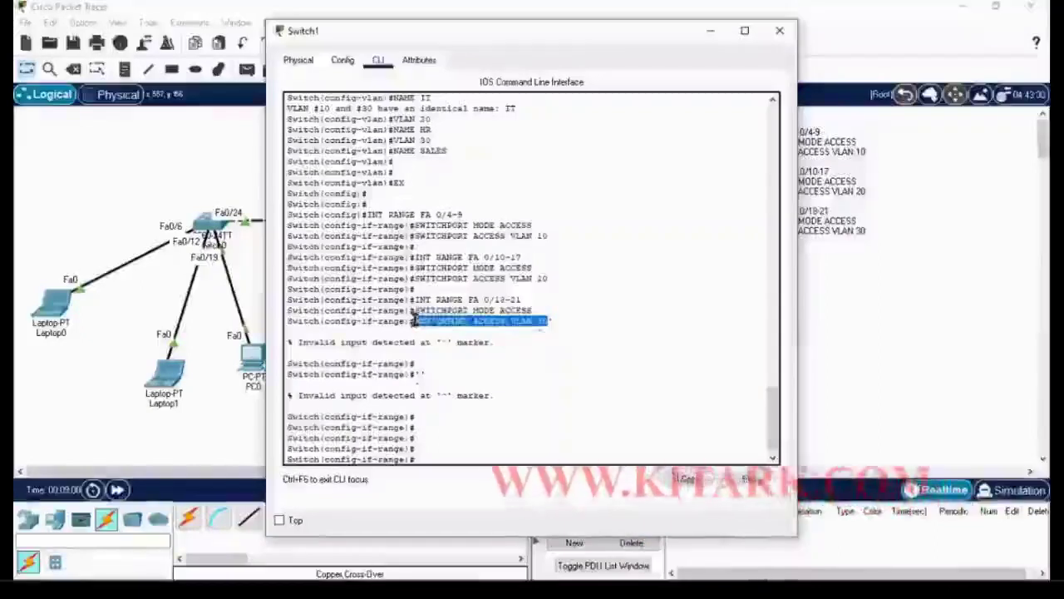
# Re-enter the VLAN 30 access command on Switch1 and leave configuration mode.
pyautogui.click(689, 479)
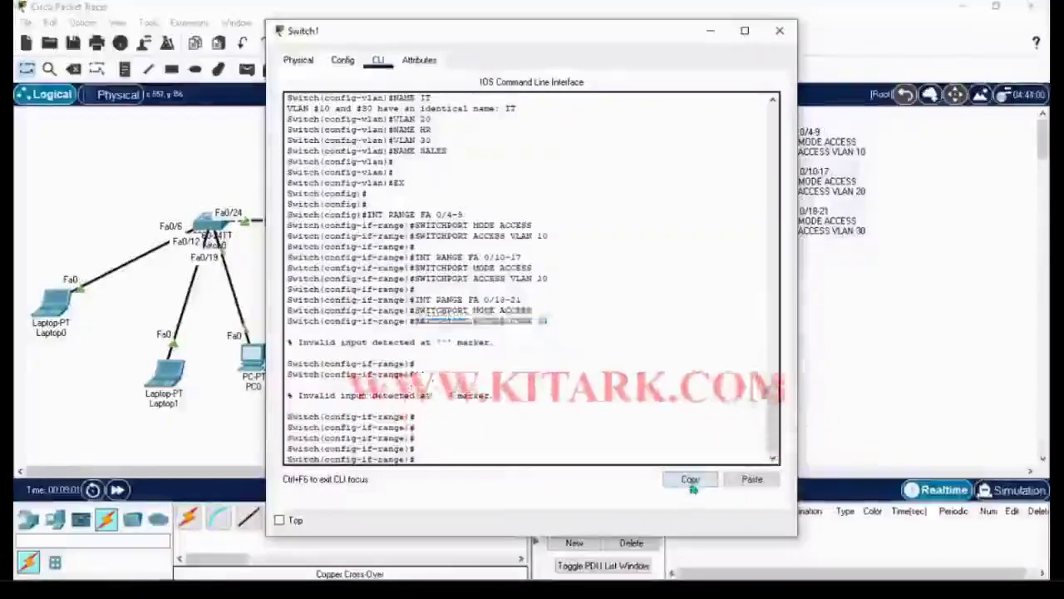
pyautogui.click(752, 479)
pyautogui.press('Return')
pyautogui.press('Return')
pyautogui.press('Return')
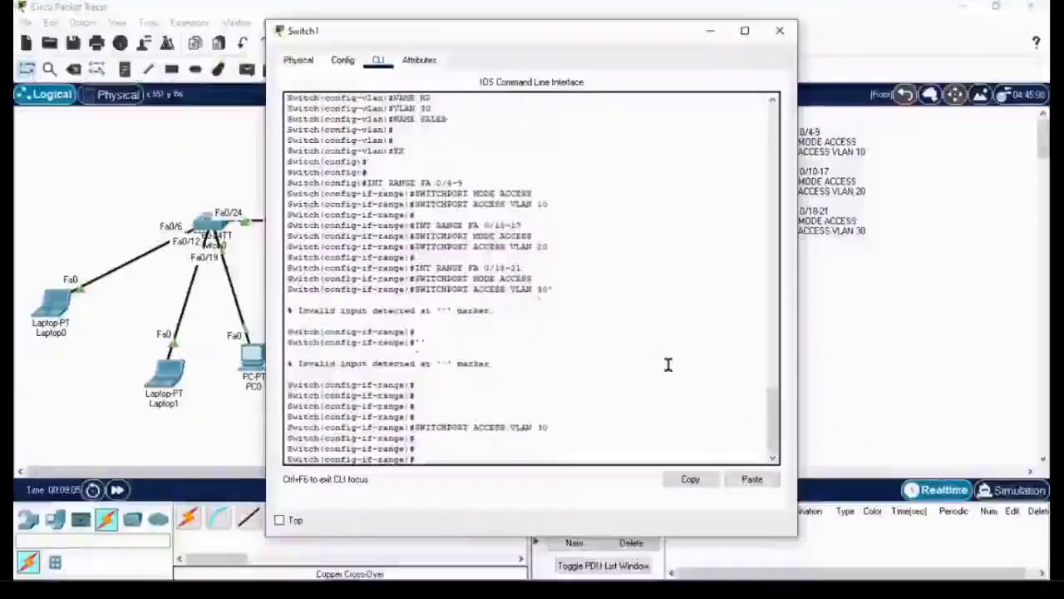
pyautogui.write('EX')
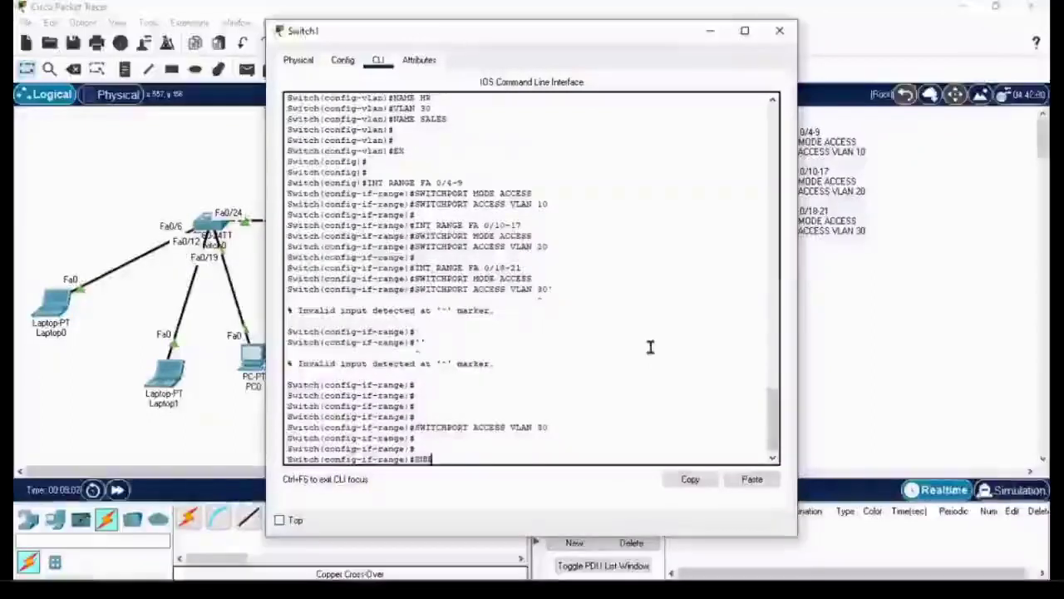
pyautogui.write('D')
pyautogui.press('Return')
pyautogui.press('Return')
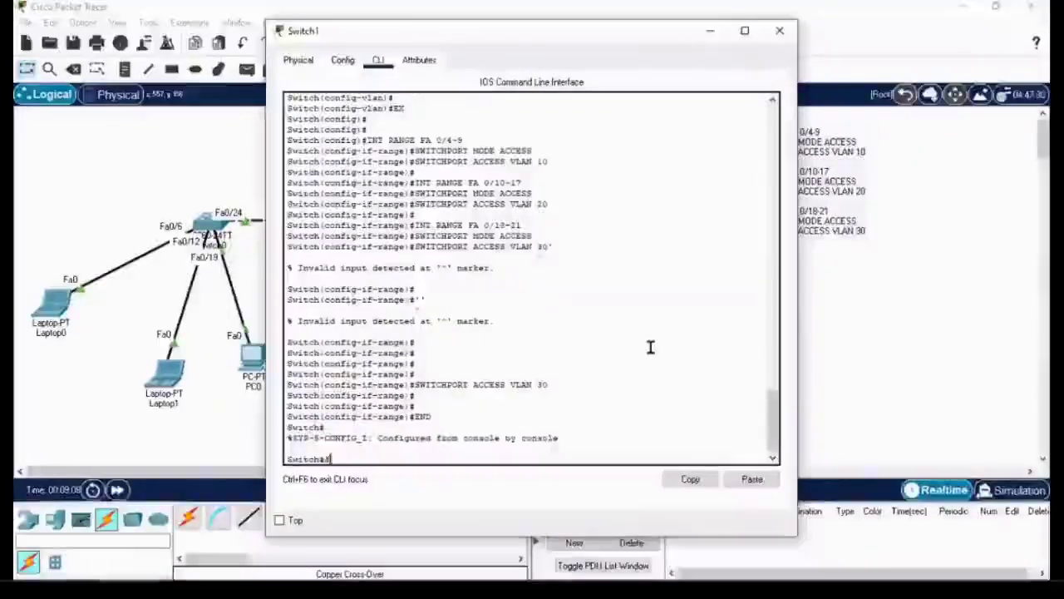
# Show Switch1's VLAN brief, checking SALES, HR and IT ports and Fa0/24 in the default VLAN.
pyautogui.write('WH VLA')
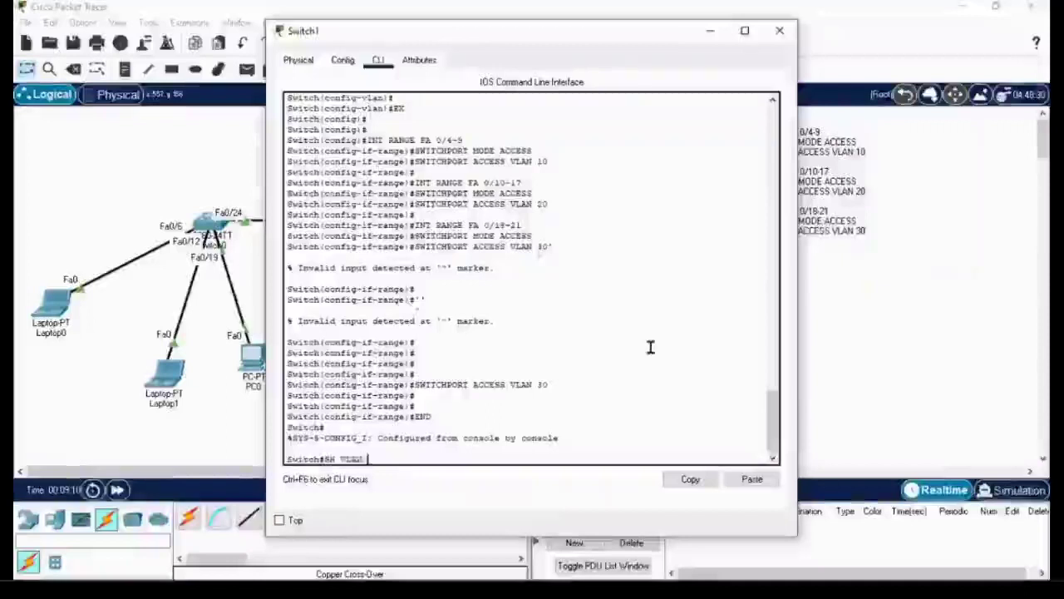
pyautogui.write('N BR')
pyautogui.press('Return')
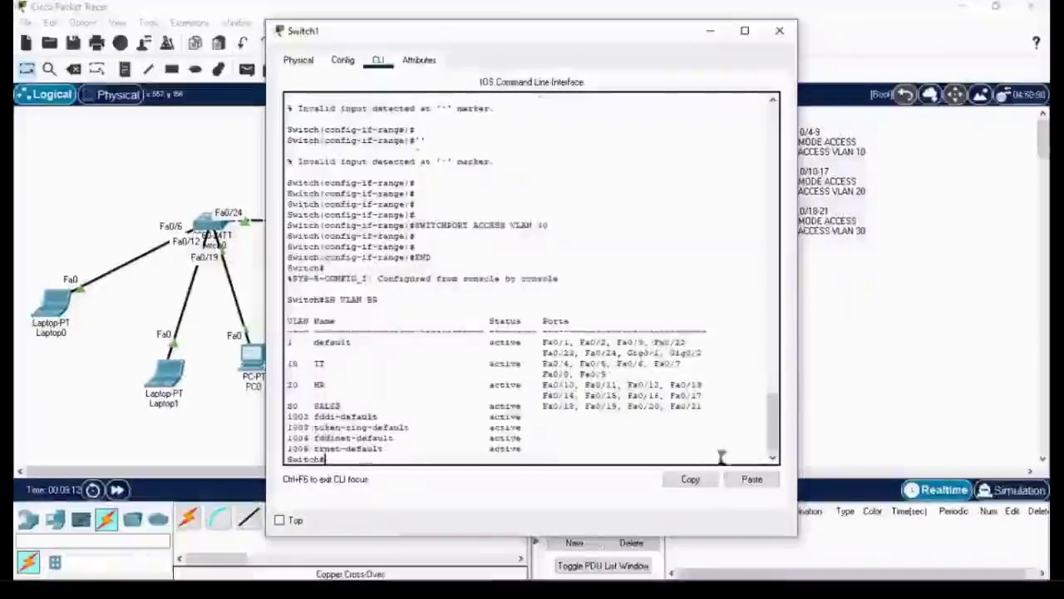
pyautogui.moveTo(708, 410); pyautogui.dragTo(291, 408)
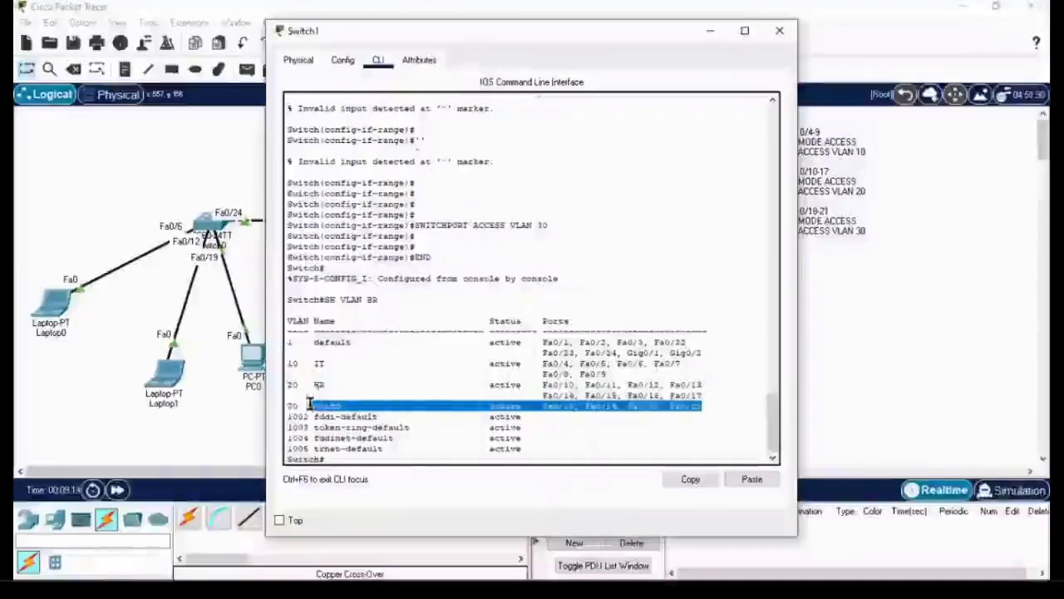
pyautogui.moveTo(707, 398); pyautogui.dragTo(288, 385)
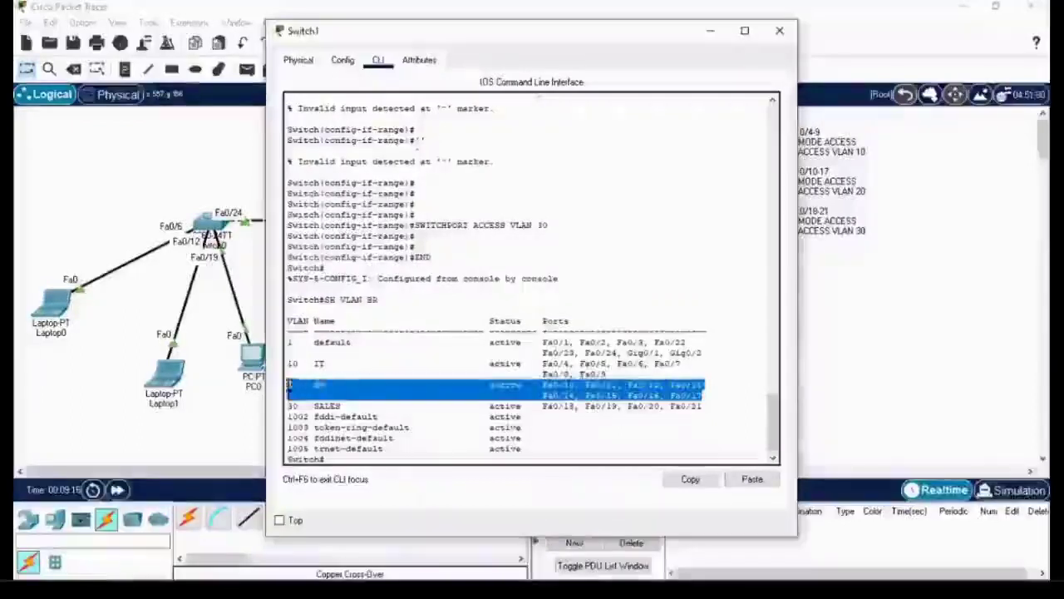
pyautogui.moveTo(607, 374); pyautogui.dragTo(400, 374)
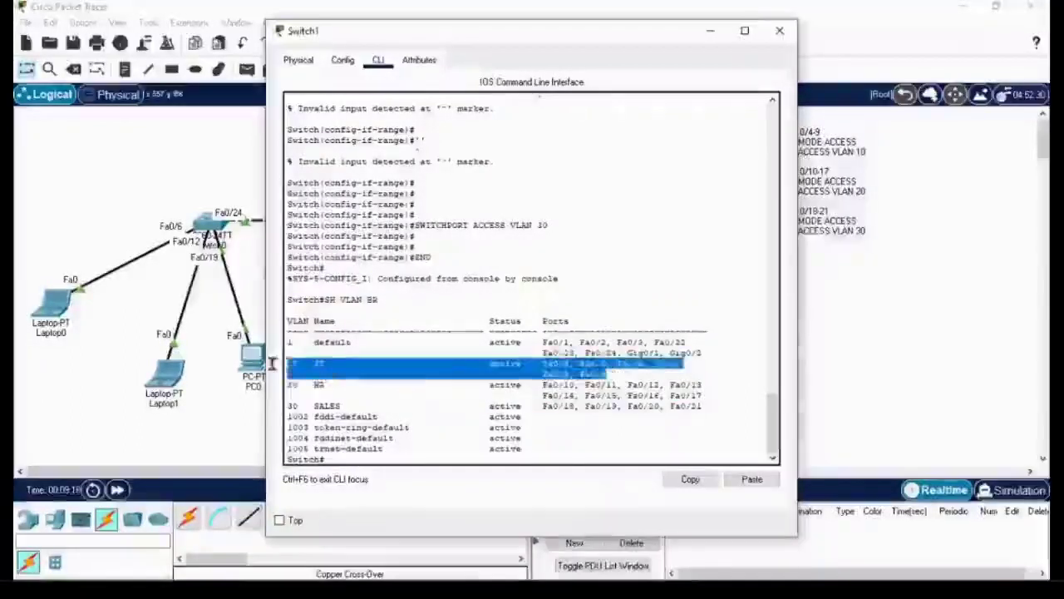
pyautogui.click(652, 396)
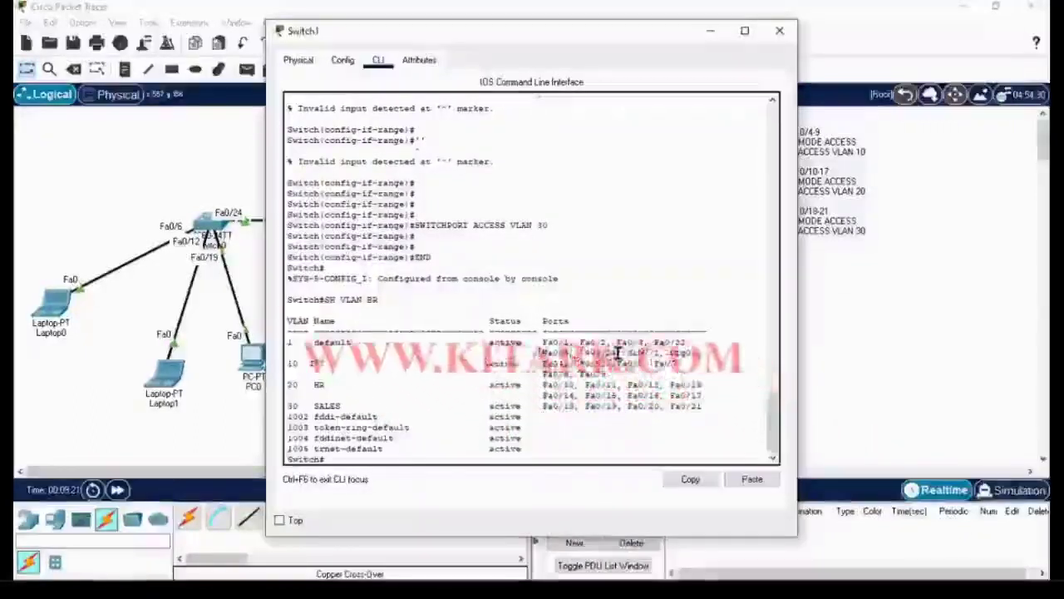
pyautogui.moveTo(619, 353); pyautogui.dragTo(581, 353)
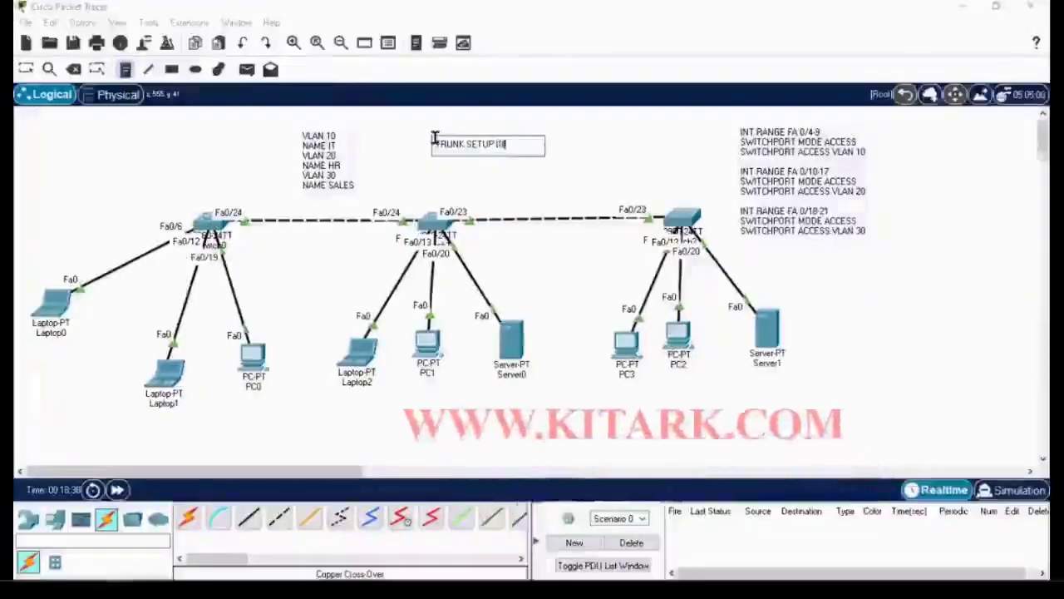
# Write in the trunk note: one side is enough, trunk Fa0/23 and Fa0/24 from the middle switch.
pyautogui.write('ETWEEN')
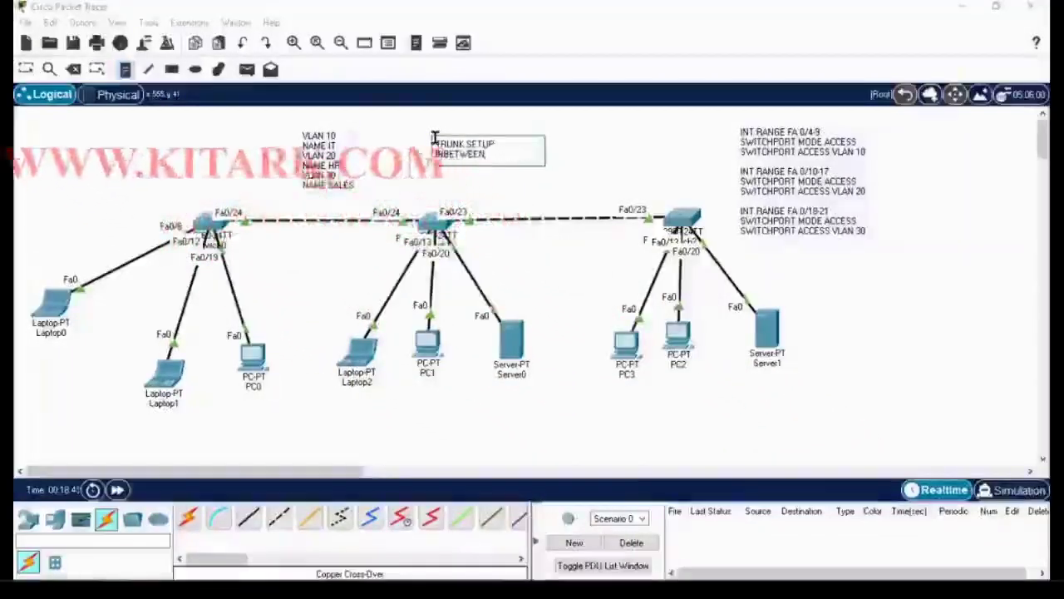
pyautogui.write(' SWITCHES')
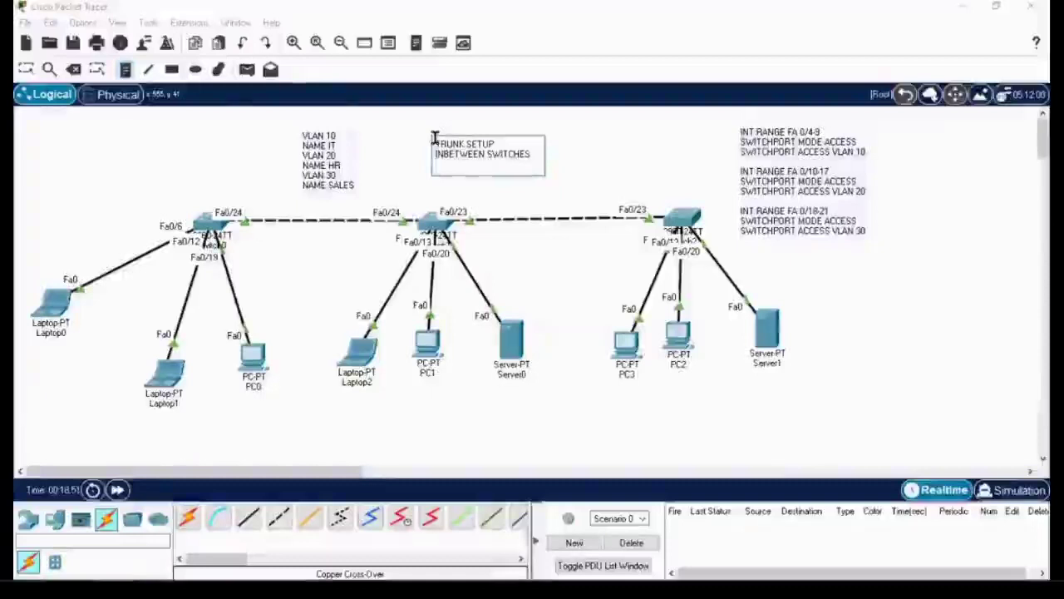
pyautogui.press('Return')
pyautogui.write('1 SIDE')
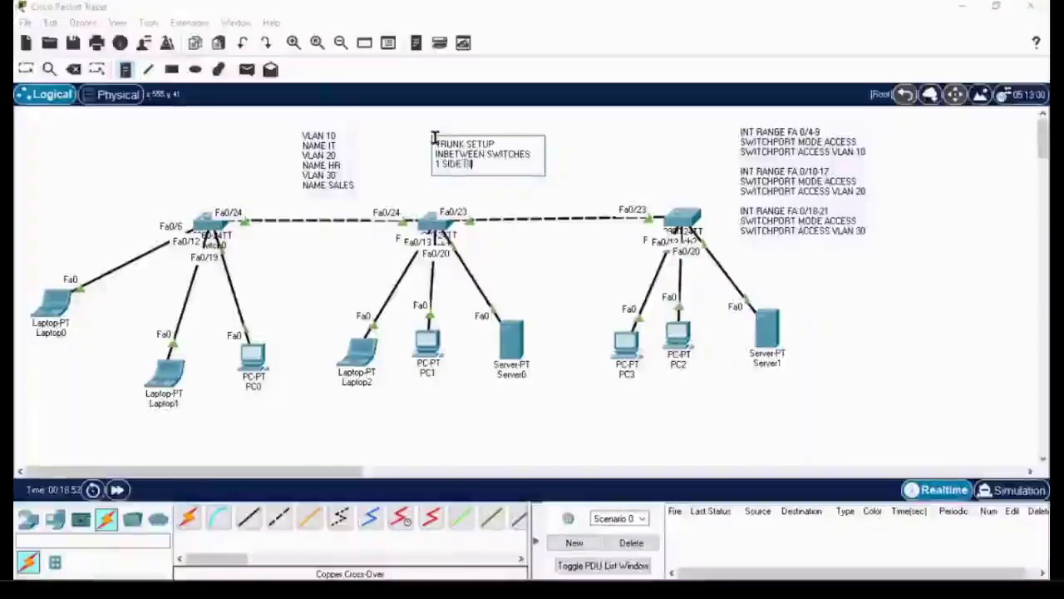
pyautogui.write(' IS ENOUG')
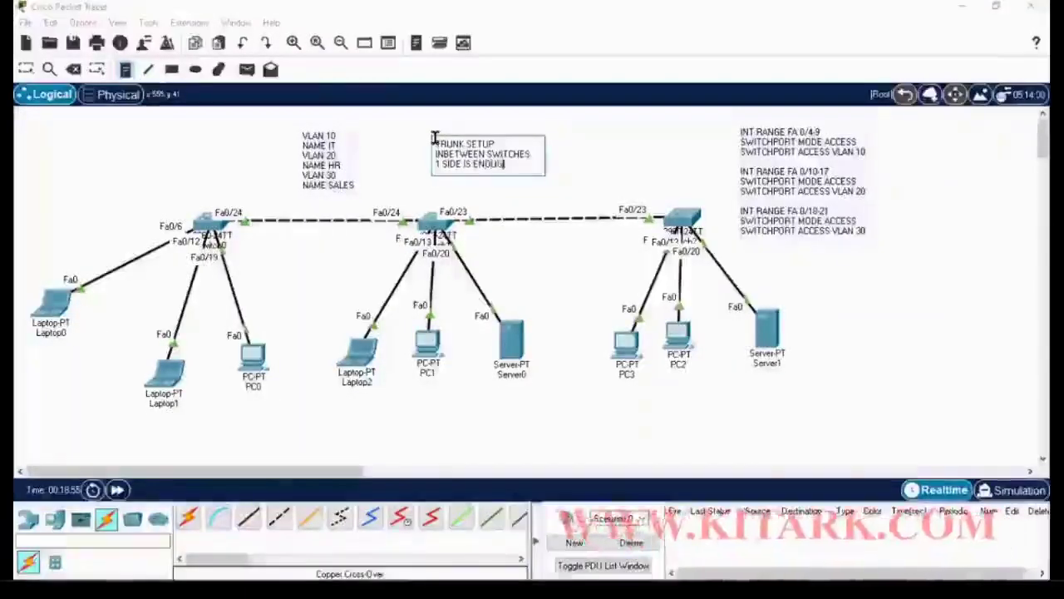
pyautogui.write('H')
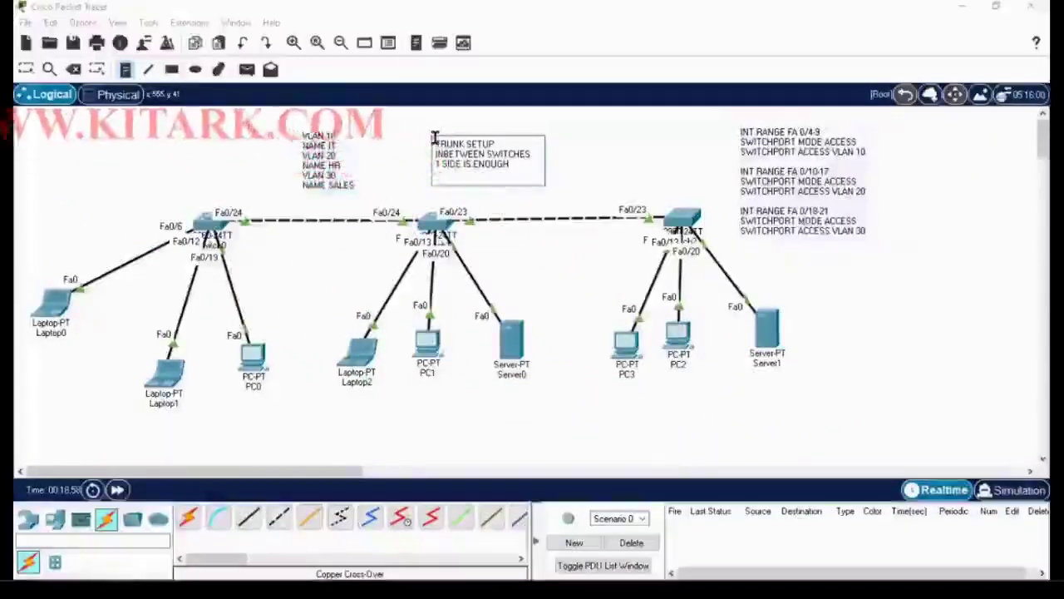
pyautogui.press('Return')
pyautogui.write('SO I')
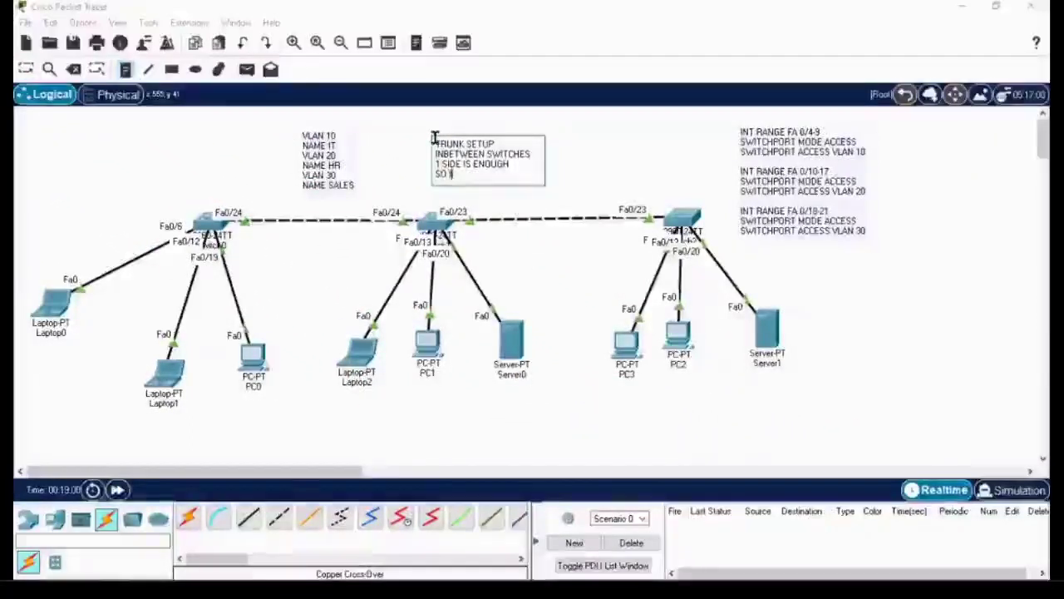
pyautogui.write(' TRUNK THE 2')
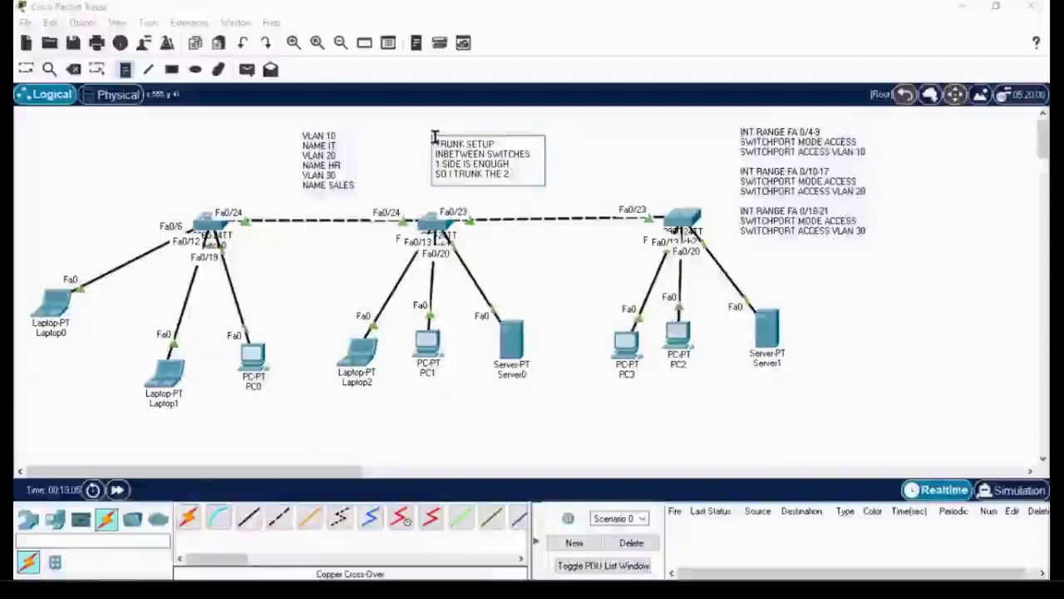
pyautogui.write('RUNK THE 2 LIN')
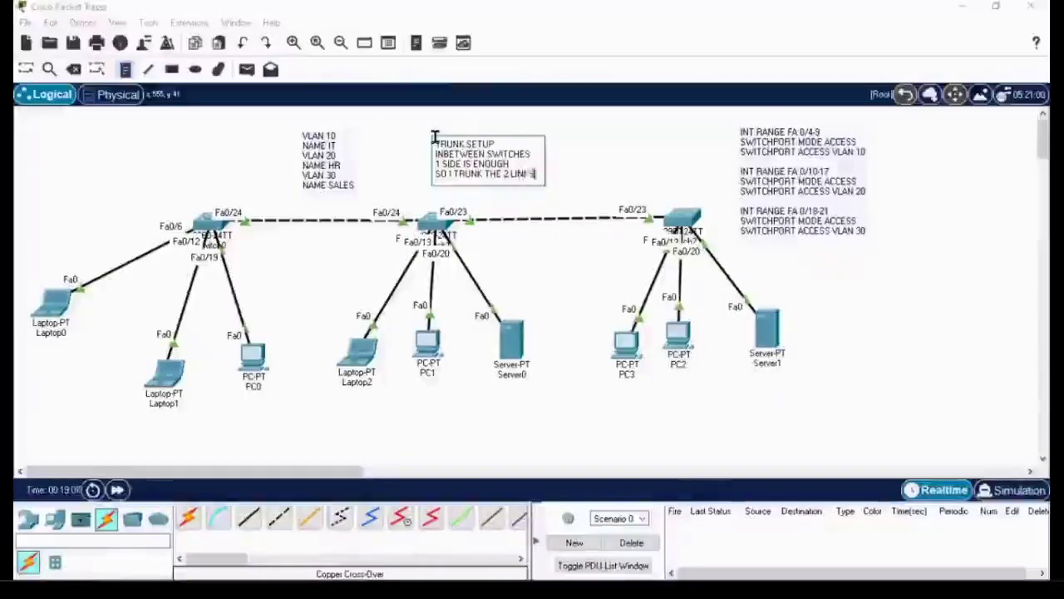
pyautogui.write('KS')
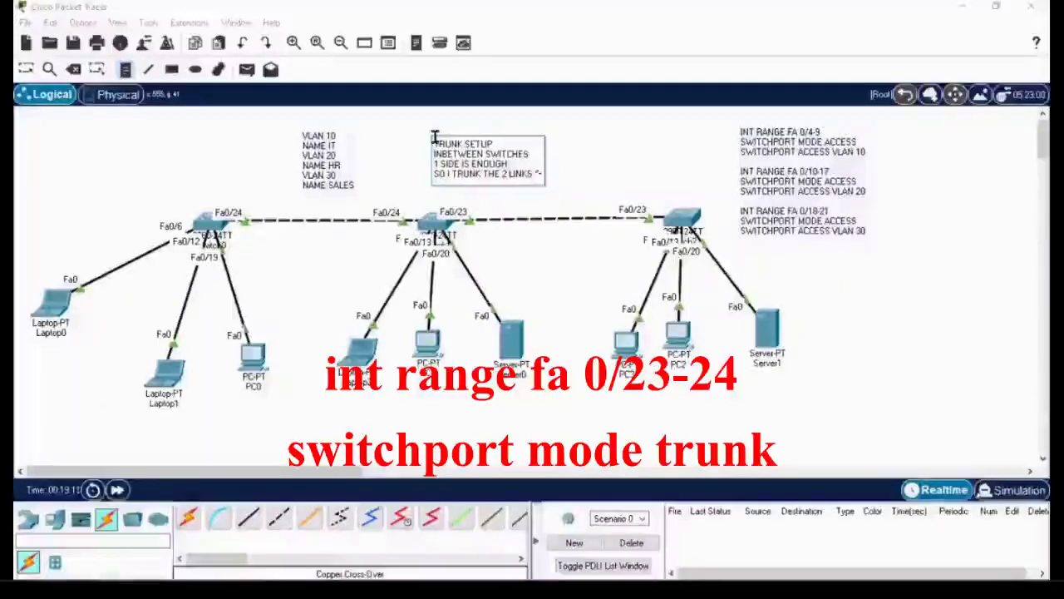
pyautogui.press('Return')
pyautogui.write('FA 0/23 &')
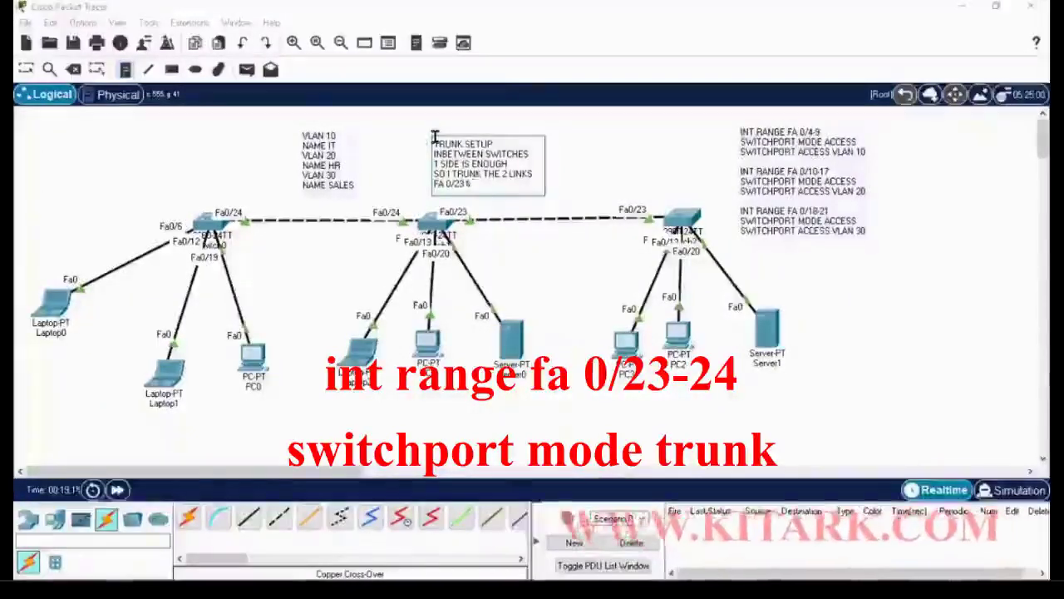
pyautogui.write(' FA 0/')
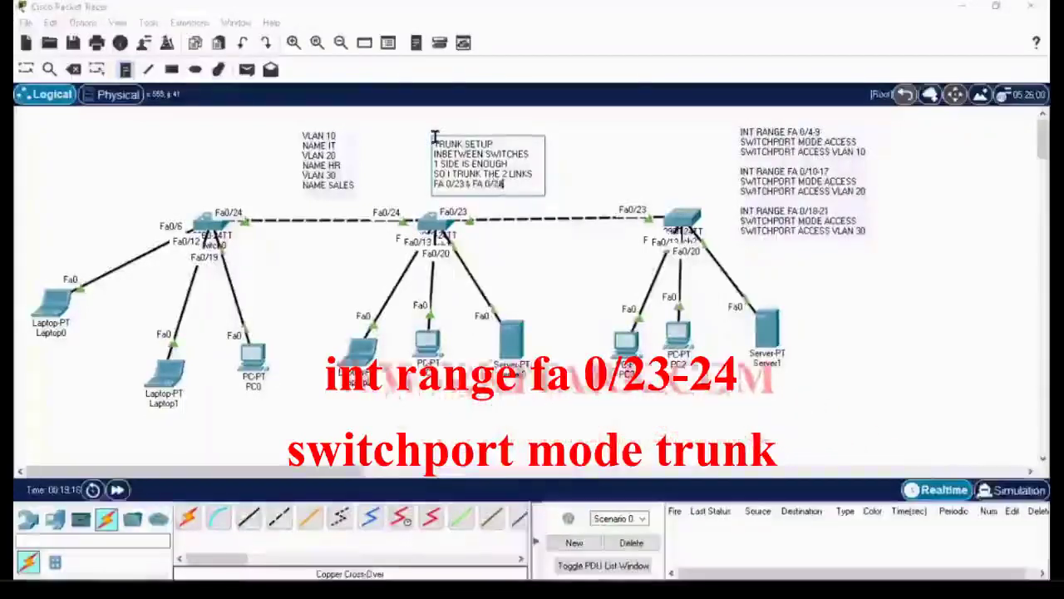
pyautogui.write('24 FROM')
pyautogui.press('Return')
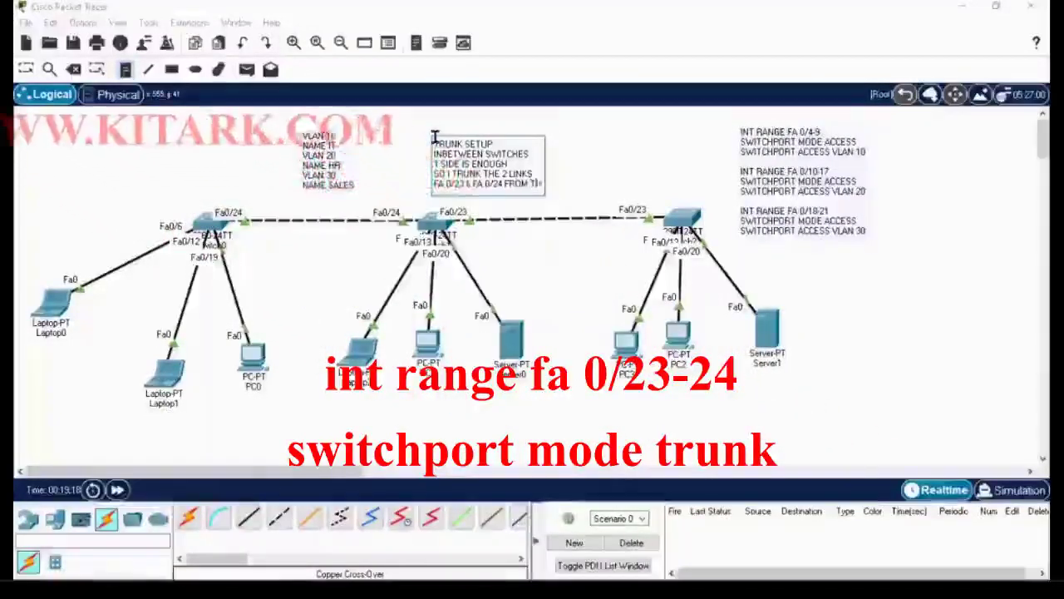
pyautogui.write('THE M')
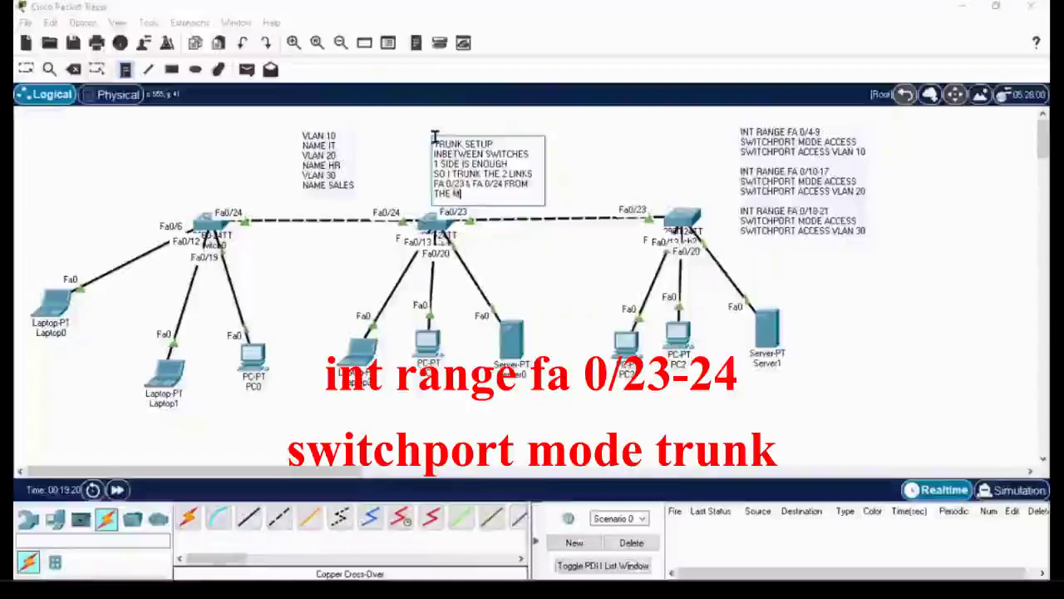
pyautogui.write('IDDLE SWITCH')
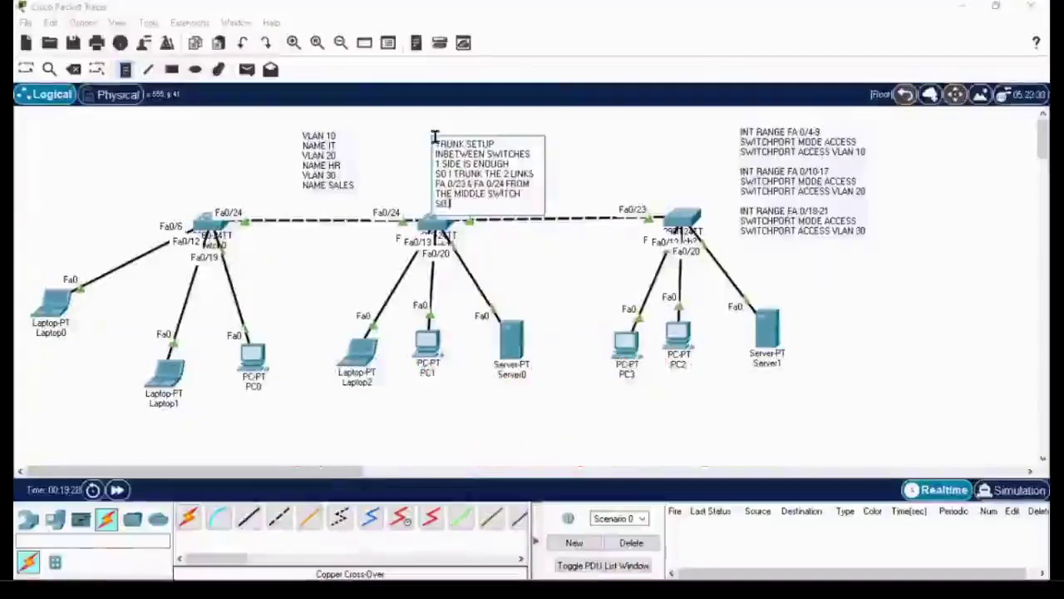
pyautogui.press('Return')
pyautogui.write('SO IT COVE')
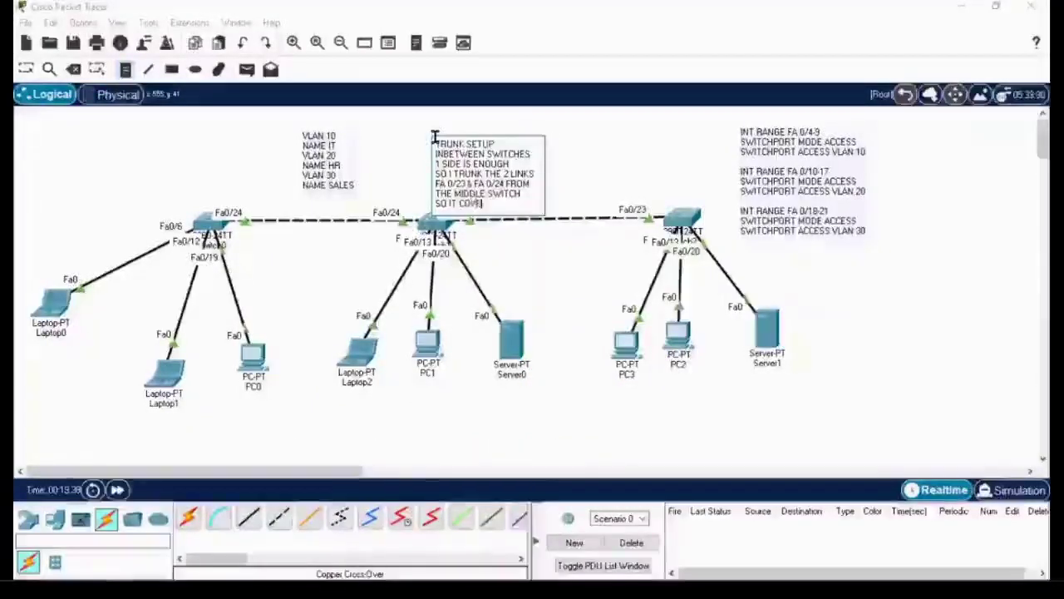
pyautogui.write('RS BOTH ')
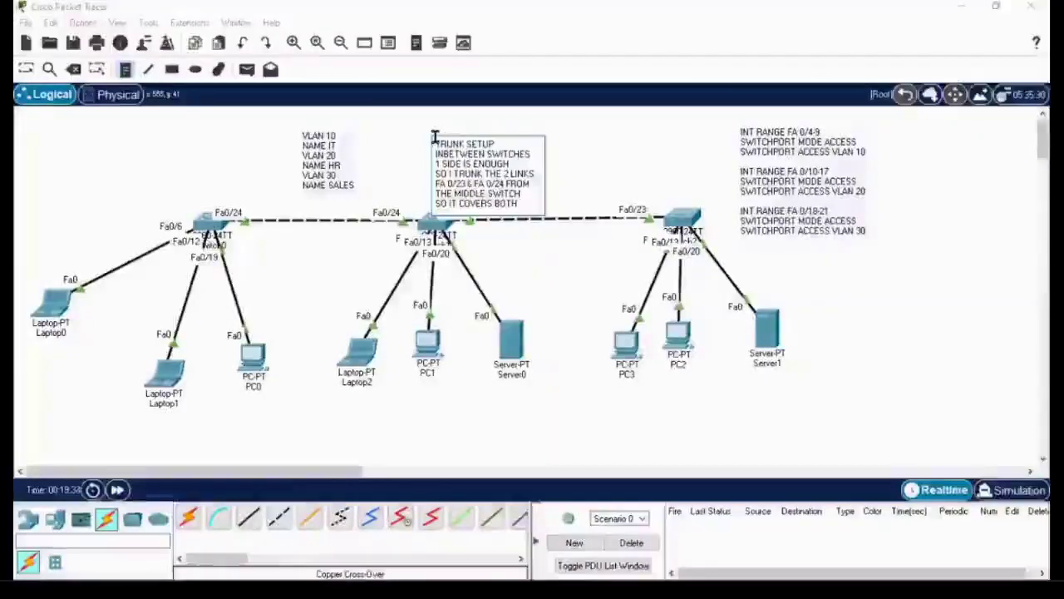
pyautogui.write('S')
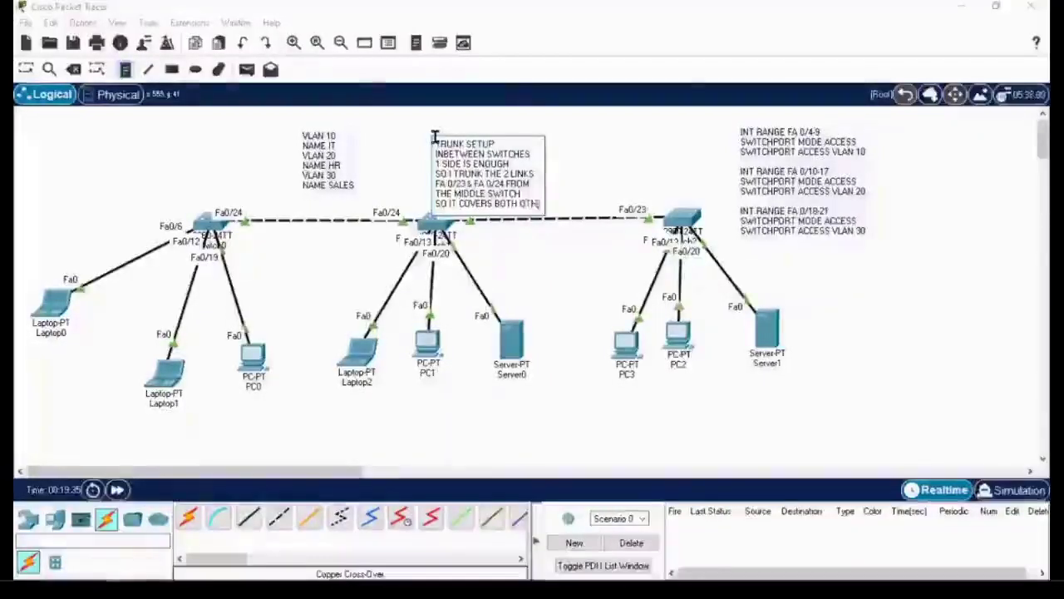
pyautogui.write('THER SWITCHES AS WELL')
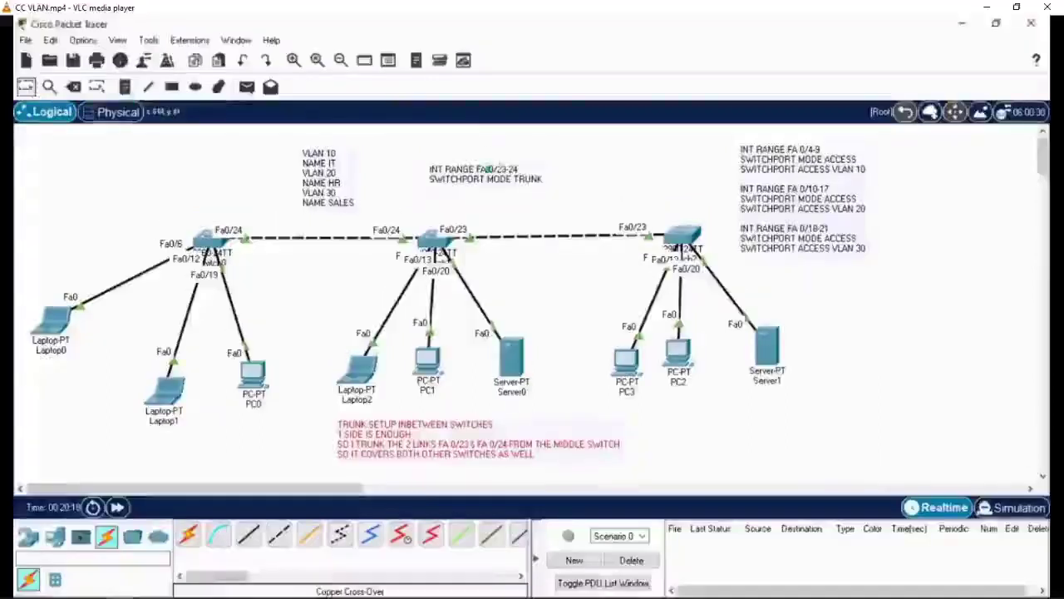
# Paste the trunk commands into Switch1 from global configuration mode.
pyautogui.click(437, 241)
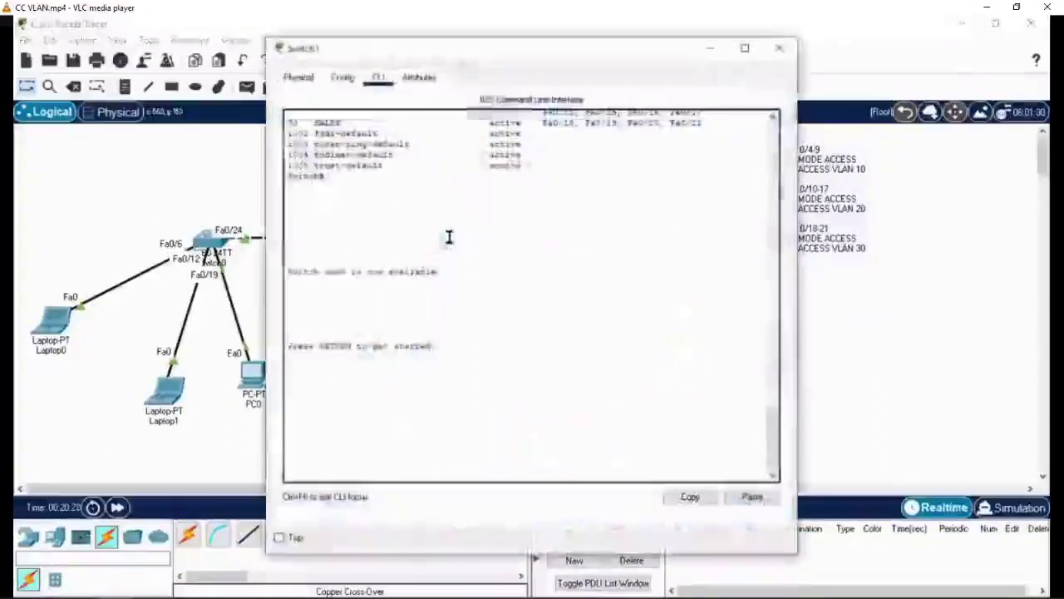
pyautogui.press('Return')
pyautogui.press('Return')
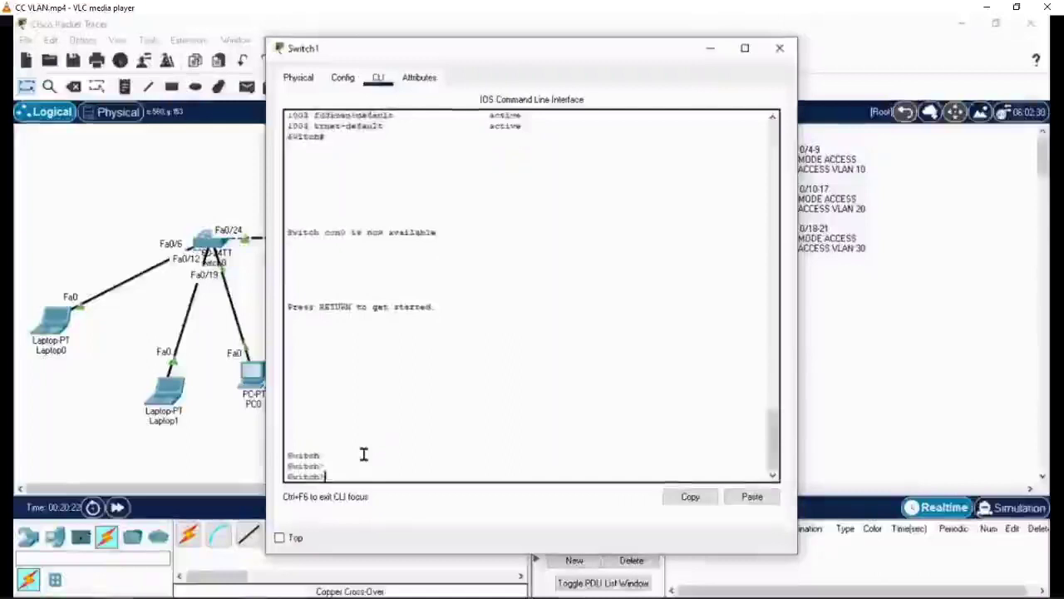
pyautogui.write('en')
pyautogui.press('Return')
pyautogui.press('Return')
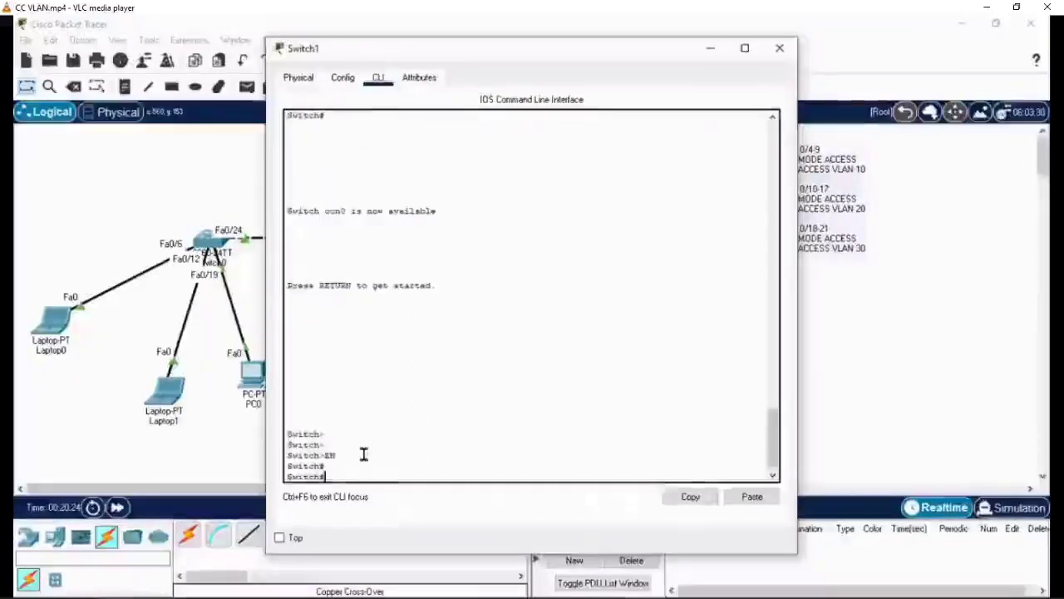
pyautogui.write('conf T')
pyautogui.press('Return')
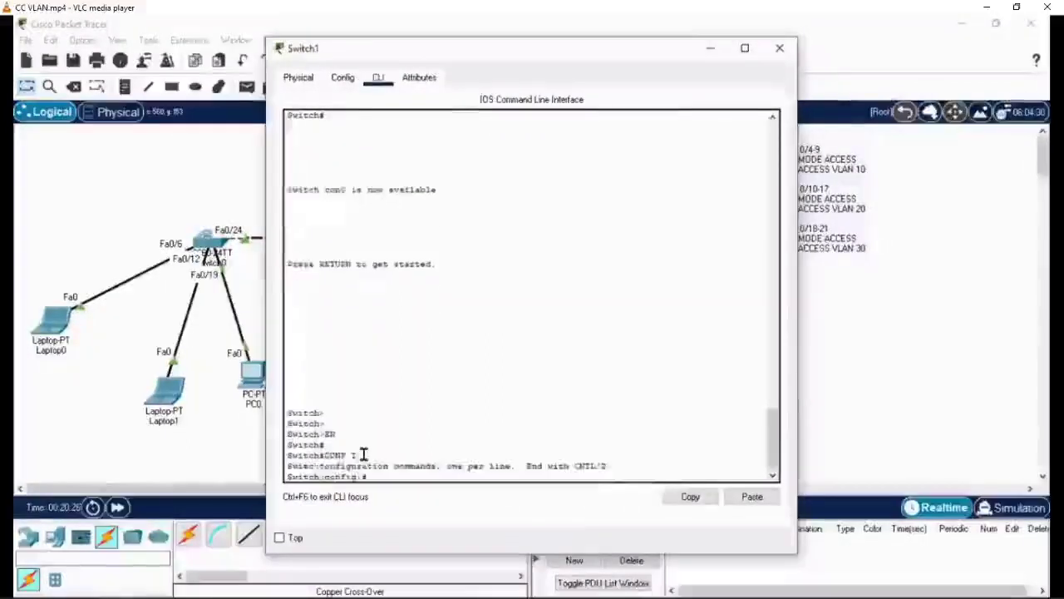
pyautogui.click(749, 496)
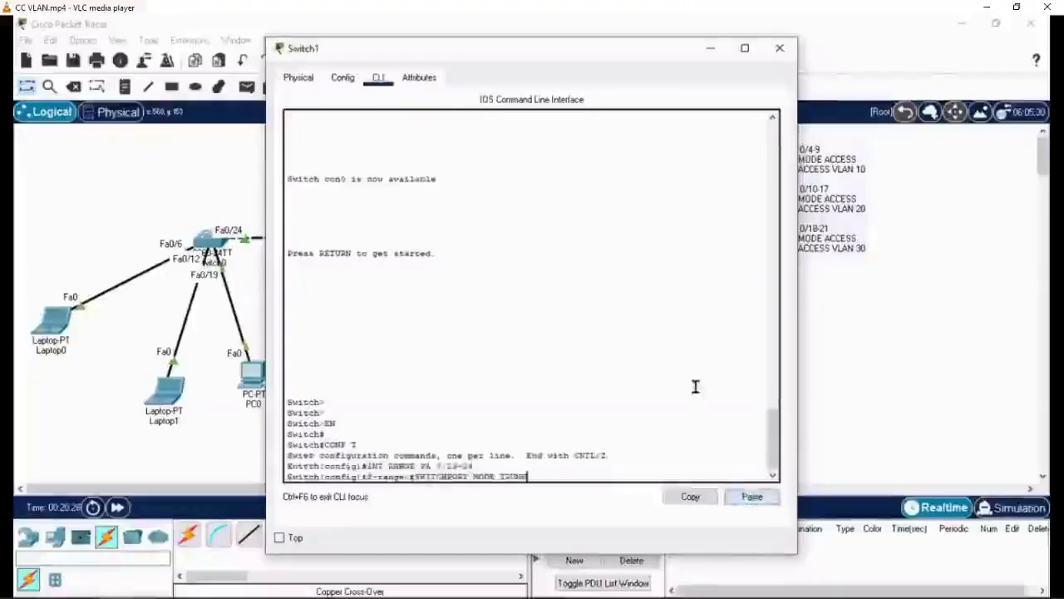
pyautogui.press('Return')
pyautogui.press('Return')
pyautogui.press('Return')
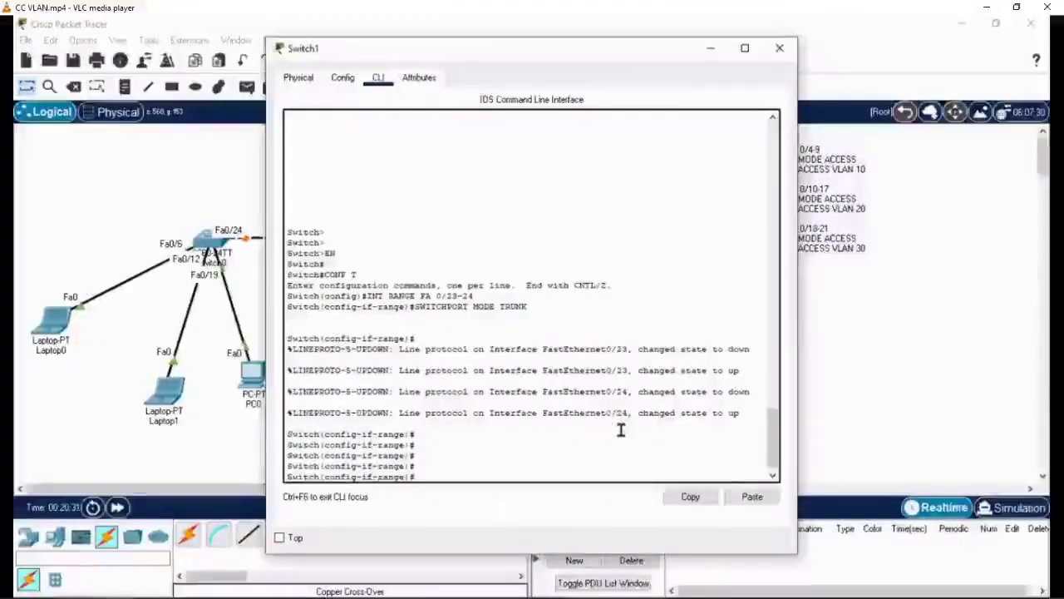
# Save Switch1's configuration with WR and show Fa0/23's switchport status to confirm trunking.
pyautogui.write('END')
pyautogui.press('Return')
pyautogui.press('Return')
pyautogui.press('Return')
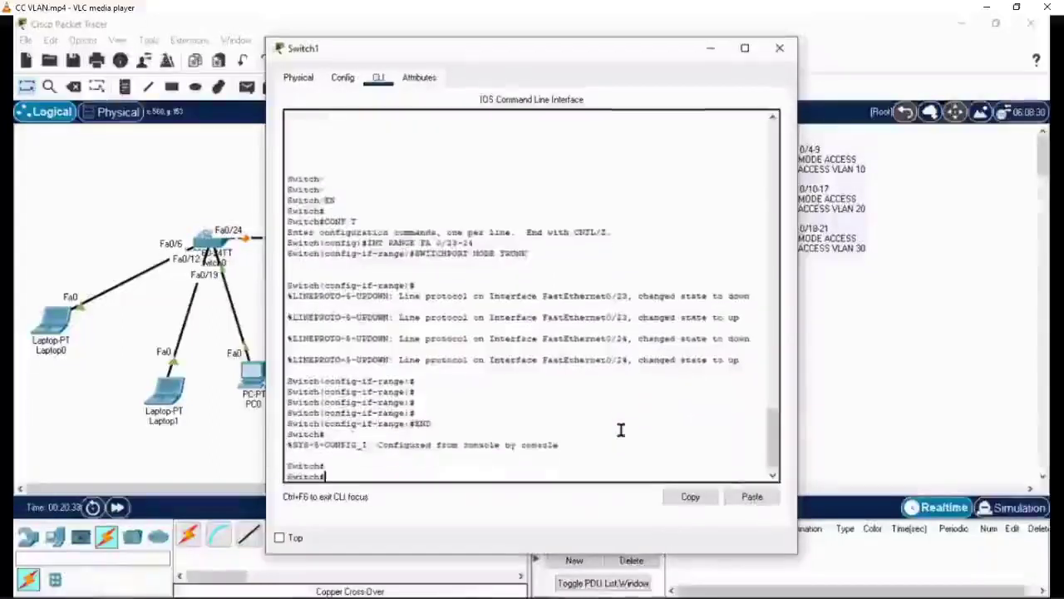
pyautogui.write('WR')
pyautogui.press('Return')
pyautogui.press('Return')
pyautogui.press('Return')
pyautogui.press('Return')
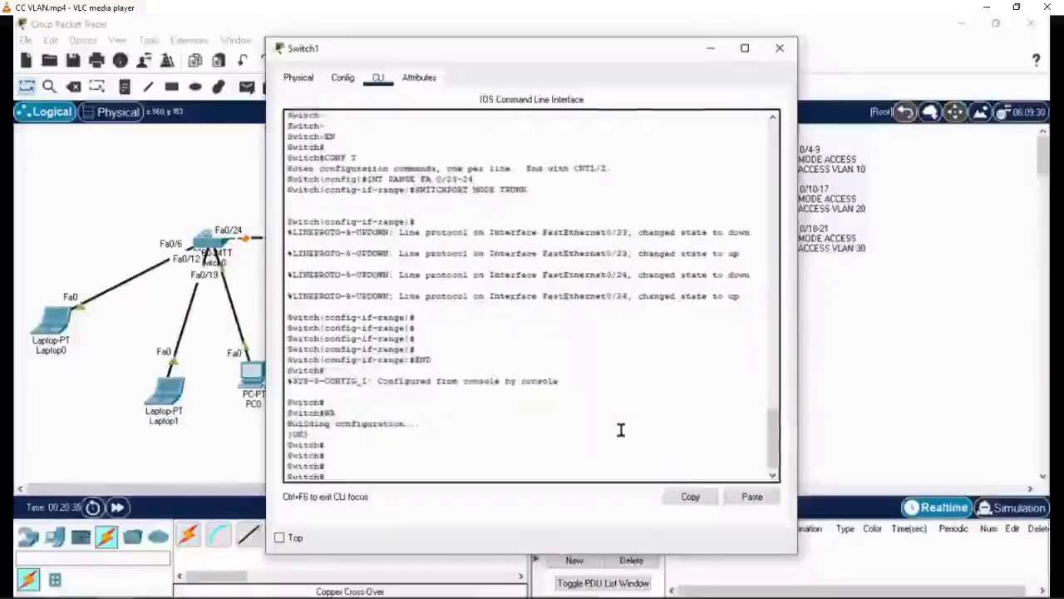
pyautogui.write('SH')
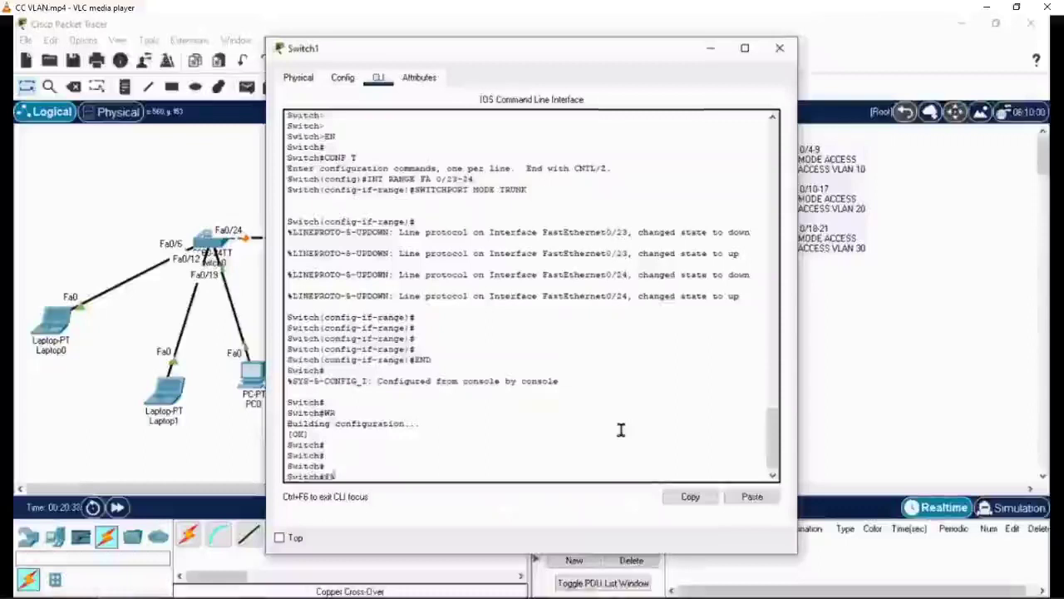
pyautogui.write(' INT FA 0')
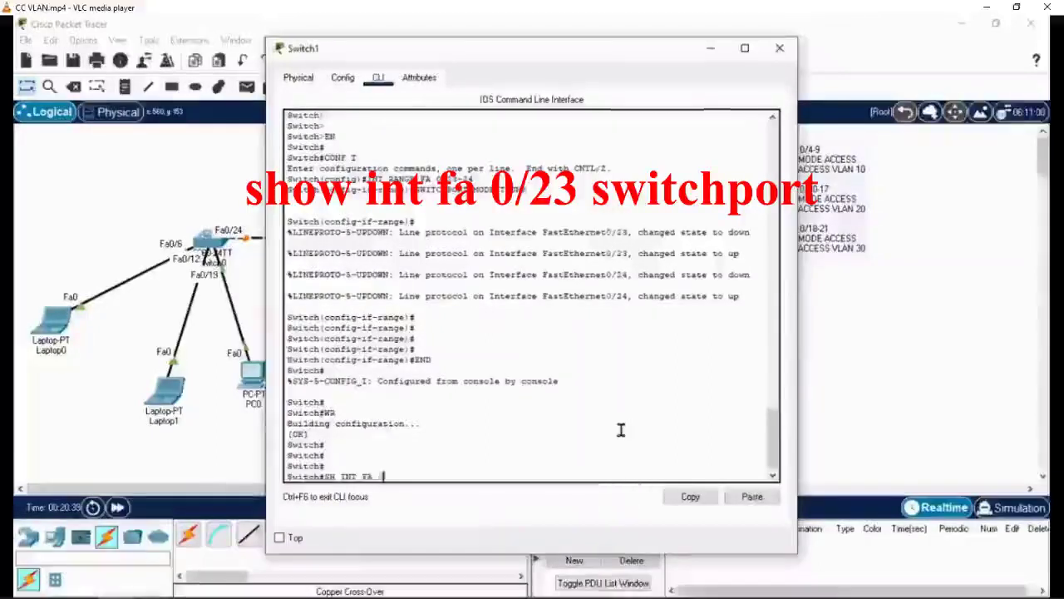
pyautogui.write('SW')
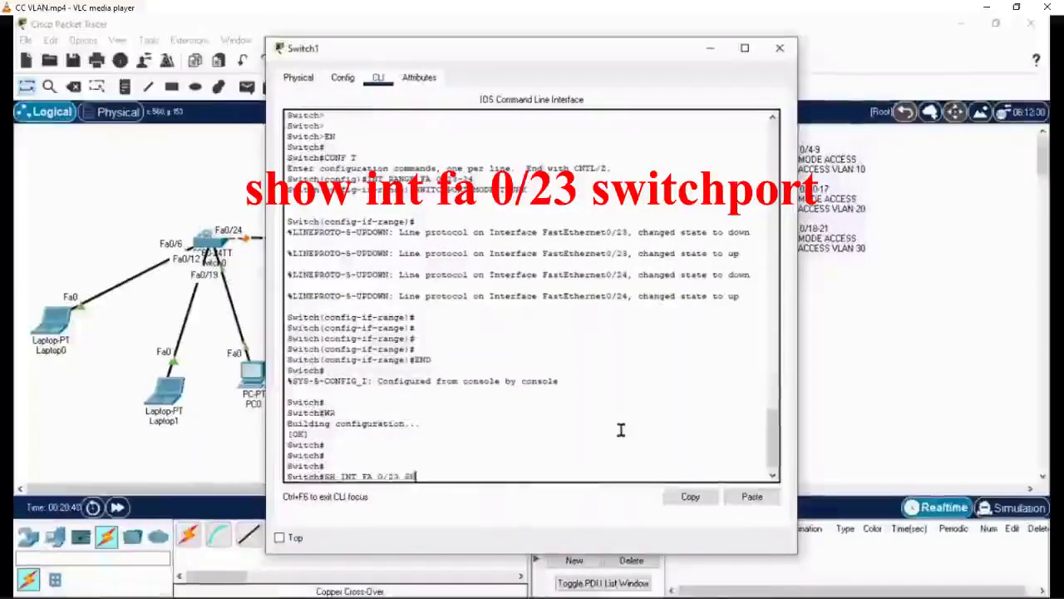
pyautogui.press('Tab')
pyautogui.press('Return')
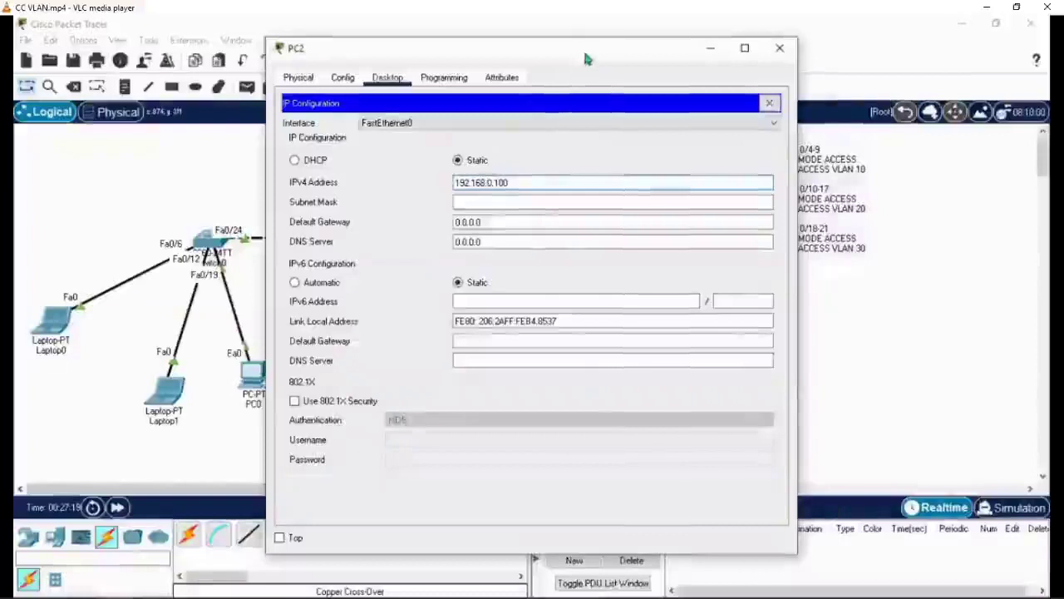
# Change PC2's IPv4 address to 192.168.20.200 with the default 255.255.255.0 mask.
pyautogui.moveTo(587, 50); pyautogui.dragTo(464, 55)
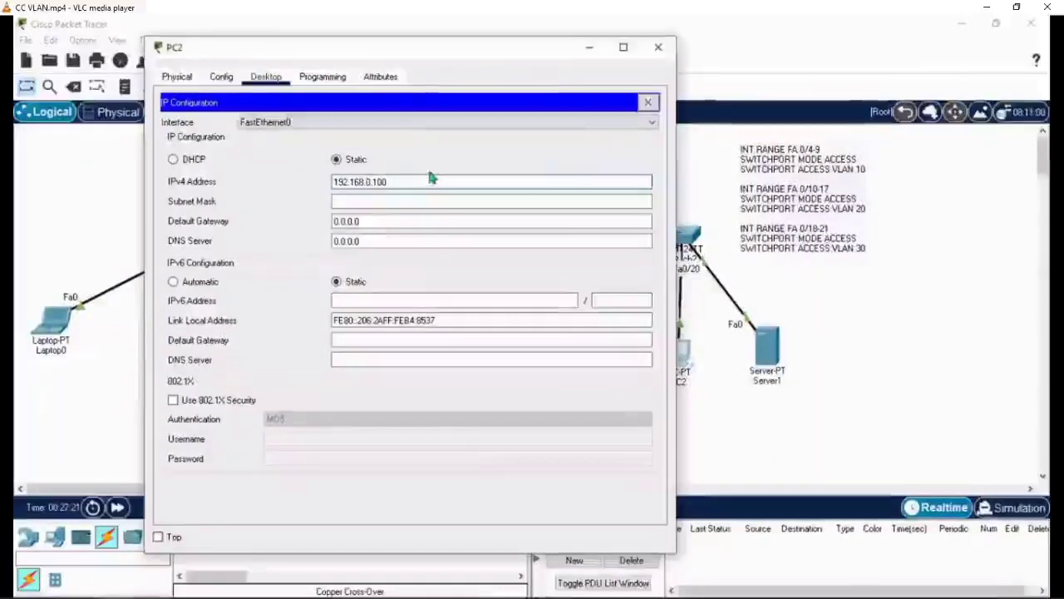
pyautogui.click(360, 181)
pyautogui.write('2')
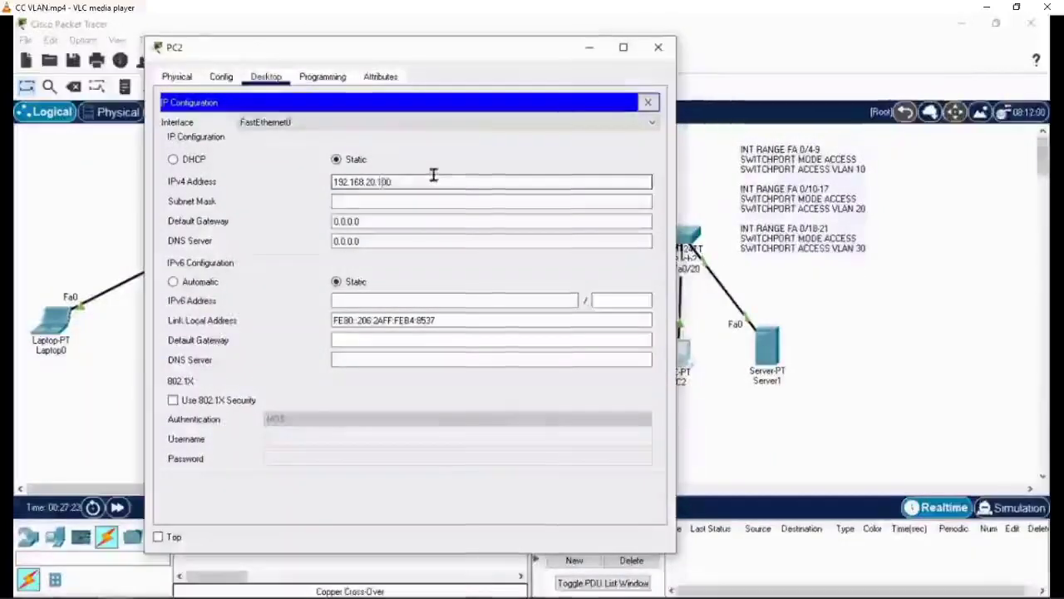
pyautogui.click(417, 200)
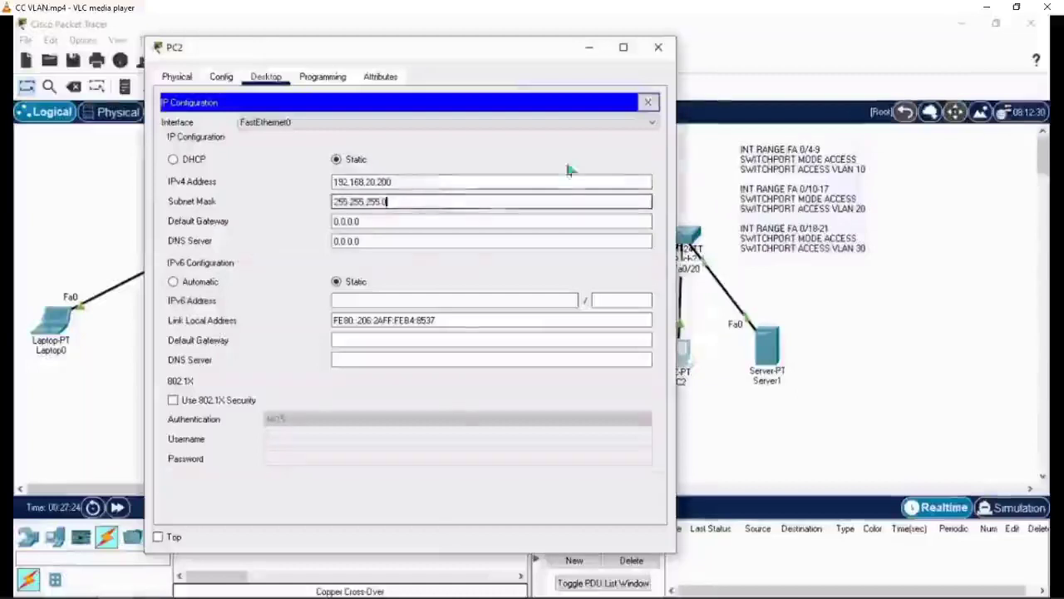
pyautogui.click(658, 47)
# Give Server1 static IPv4 192.168.30.200 with mask 255.255.255.0.
pyautogui.click(769, 348)
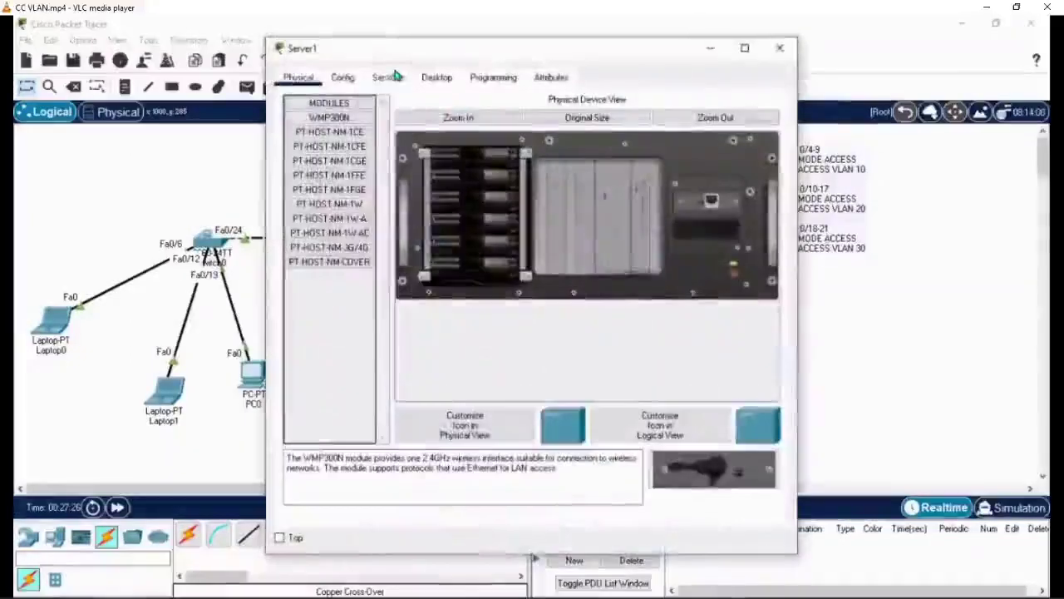
pyautogui.click(437, 76)
pyautogui.click(367, 142)
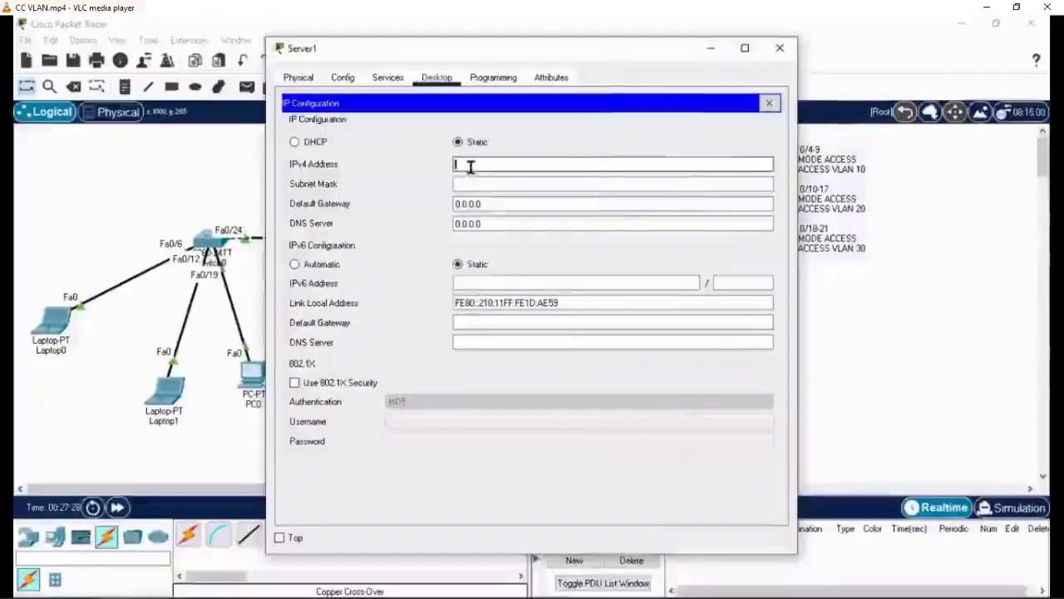
pyautogui.click(471, 166)
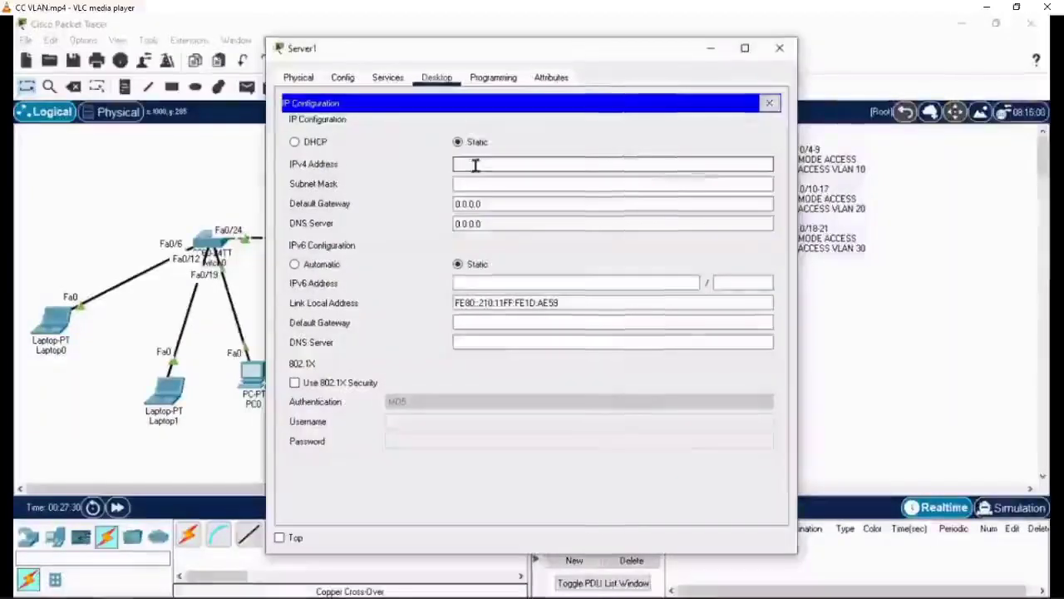
pyautogui.write('192.168.10.100')
pyautogui.click(492, 164)
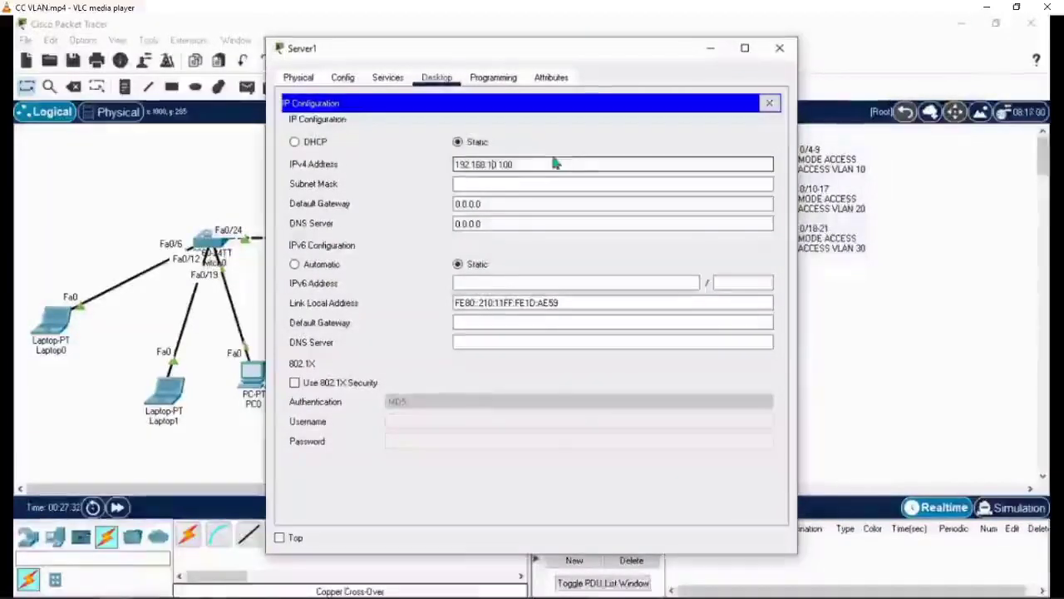
pyautogui.press('BackSpace')
pyautogui.write('3')
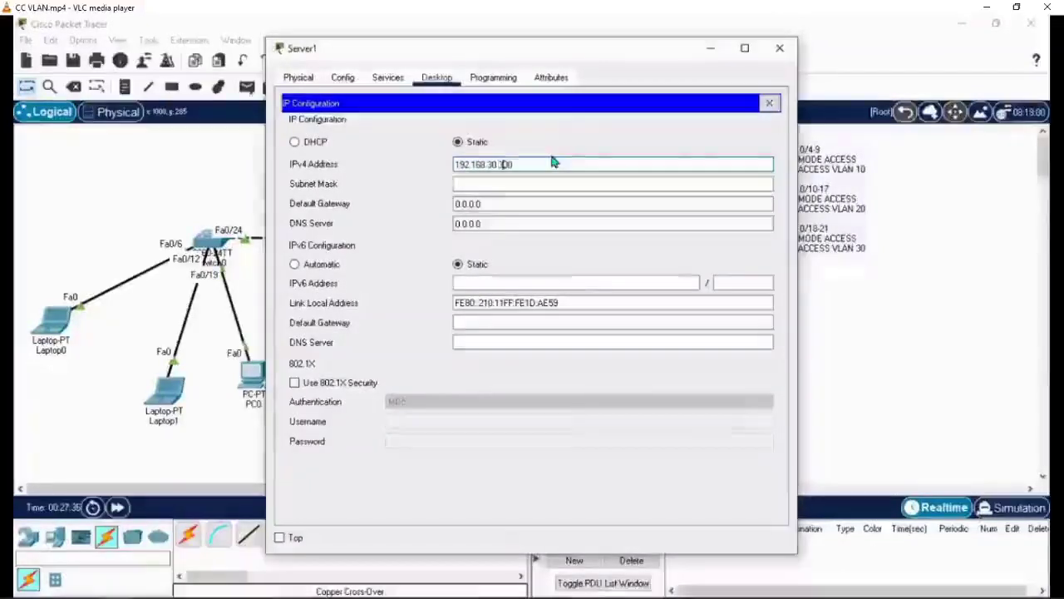
pyautogui.press('BackSpace')
pyautogui.write('2')
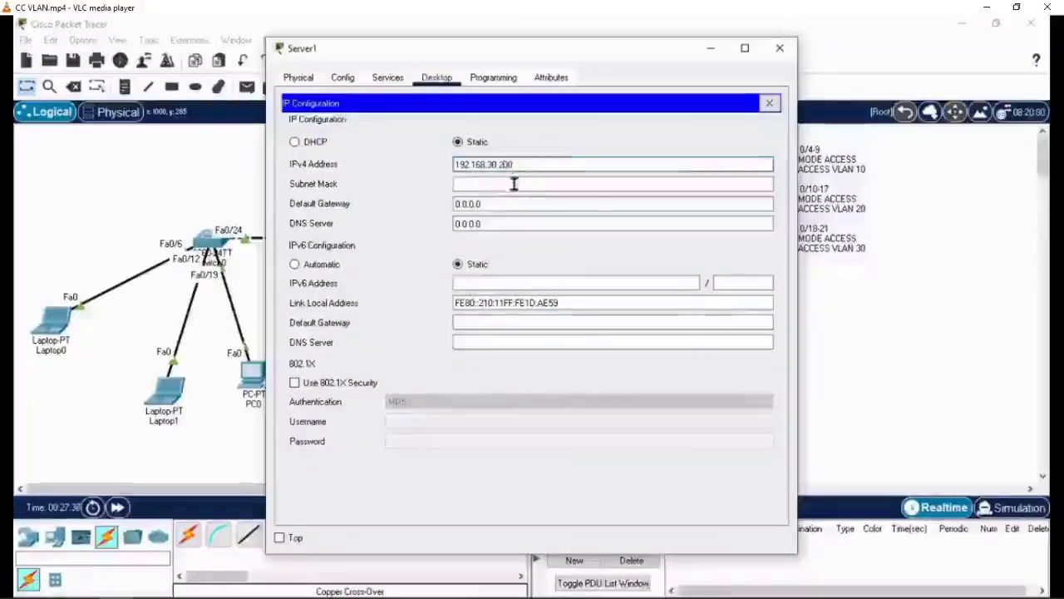
pyautogui.click(513, 184)
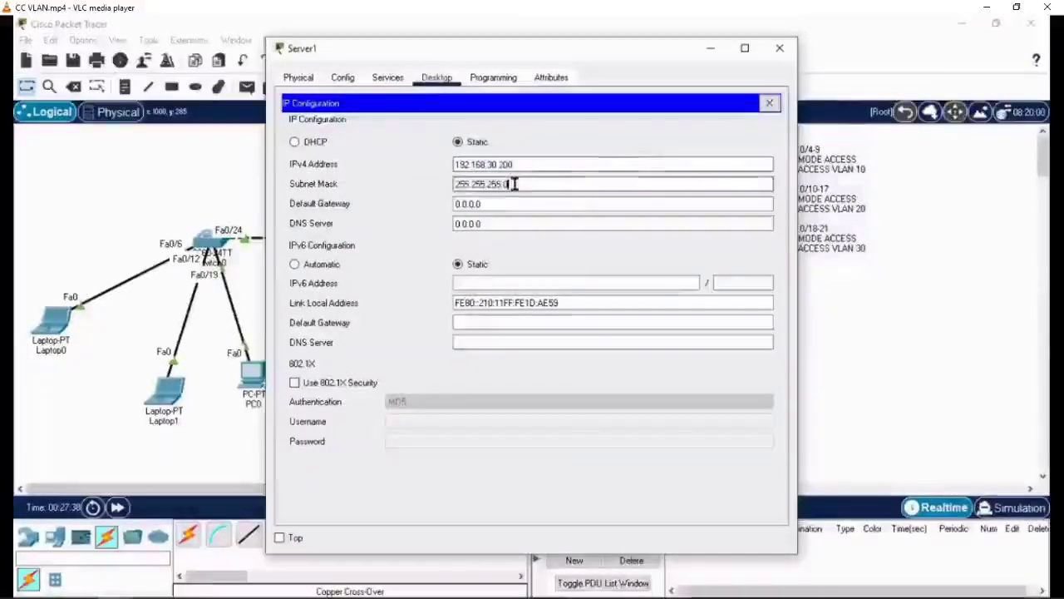
pyautogui.click(780, 48)
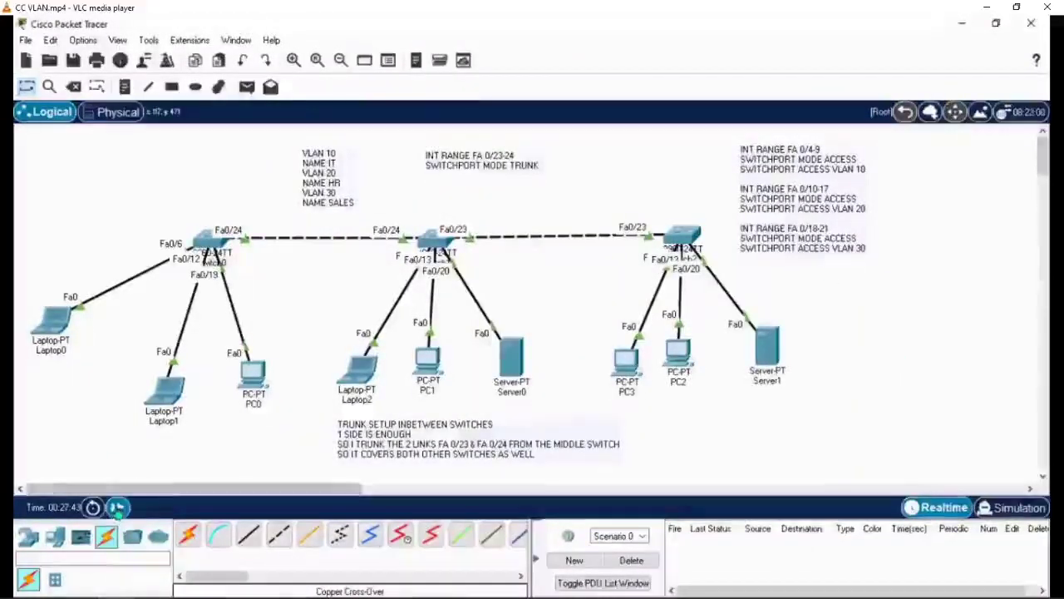
# Fast-forward the simulation time and check that Laptop0's IP configuration is 192.168.10.100.
pyautogui.click(117, 507)
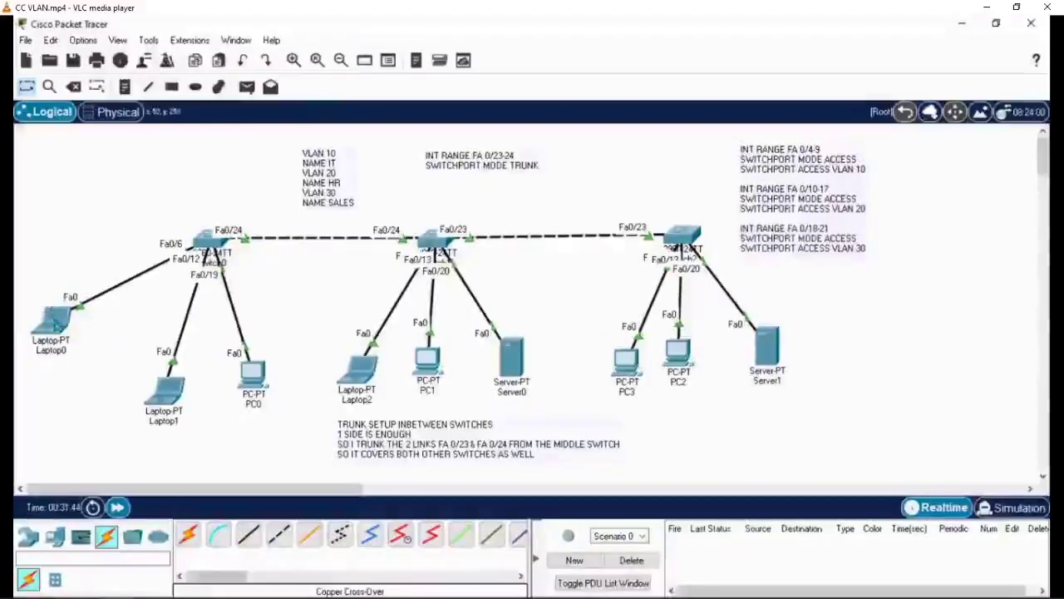
pyautogui.click(56, 326)
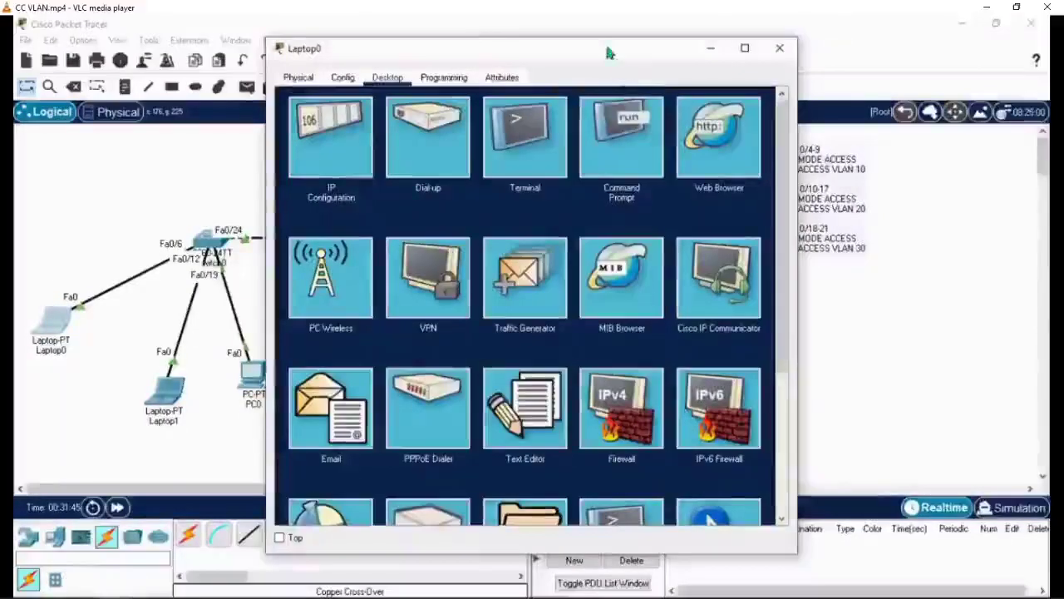
pyautogui.moveTo(606, 47); pyautogui.dragTo(736, 54)
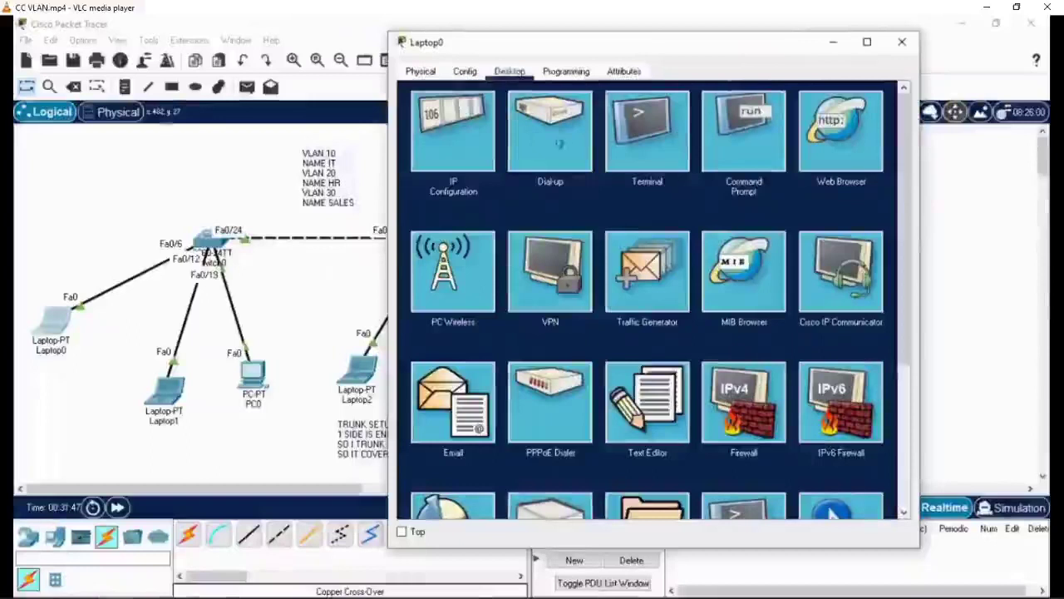
pyautogui.click(457, 129)
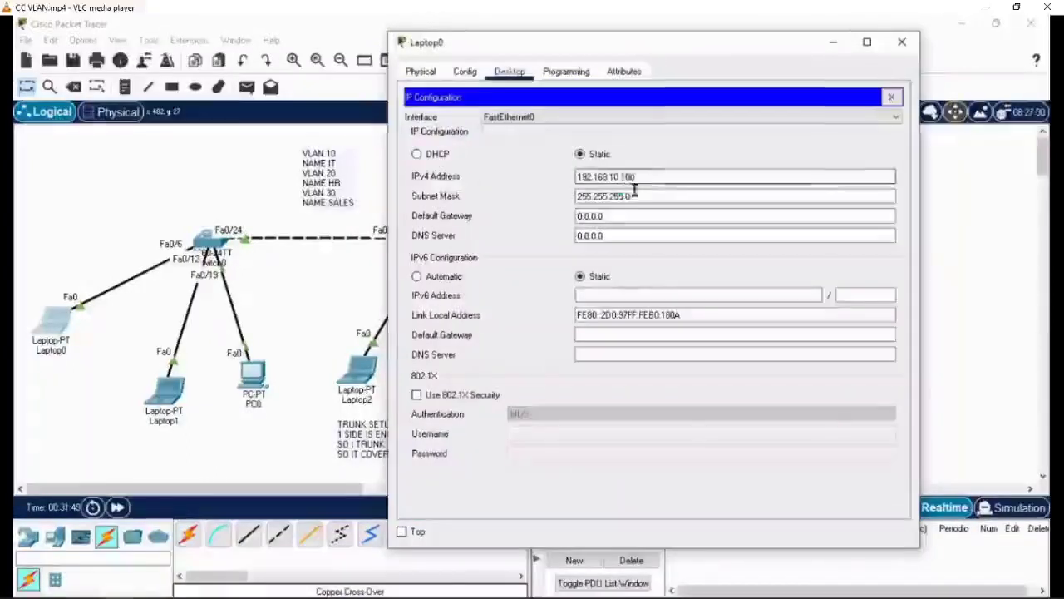
# Confirm Laptop1 uses 192.168.20.100, then return to Laptop0's desktop.
pyautogui.click(114, 213)
pyautogui.click(165, 389)
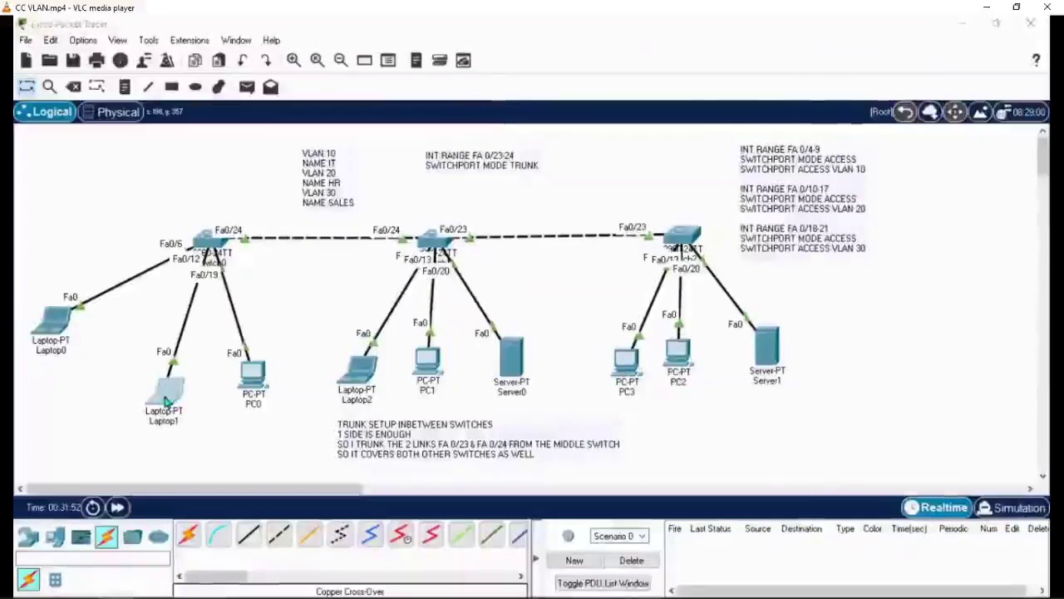
pyautogui.click(331, 137)
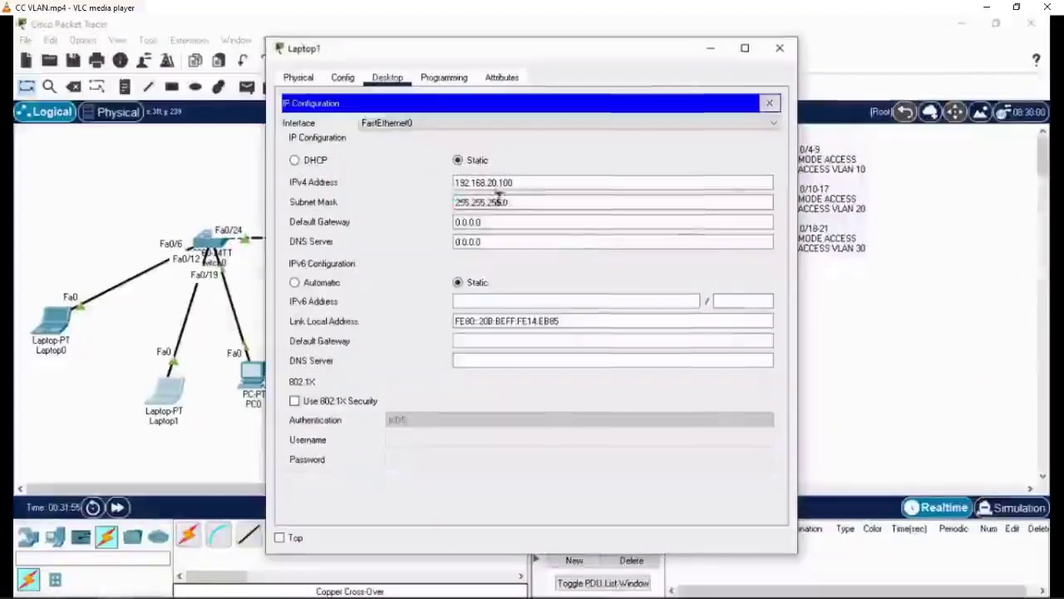
pyautogui.click(84, 206)
pyautogui.click(52, 320)
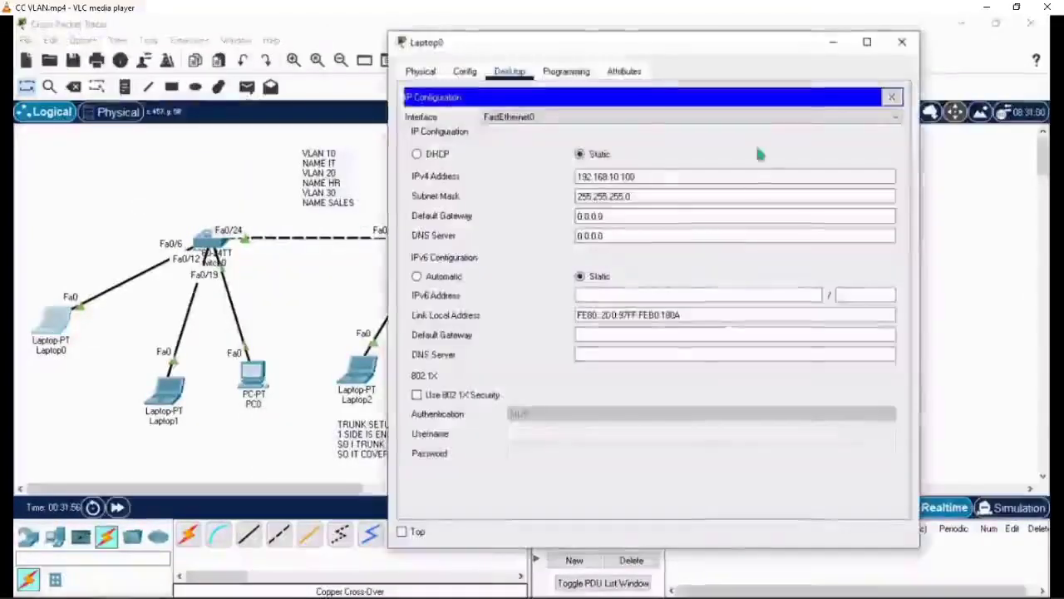
pyautogui.click(891, 98)
# Run PING 192.168.20.100 from Laptop0 and highlight the 'Request timed out.' reply.
pyautogui.click(746, 133)
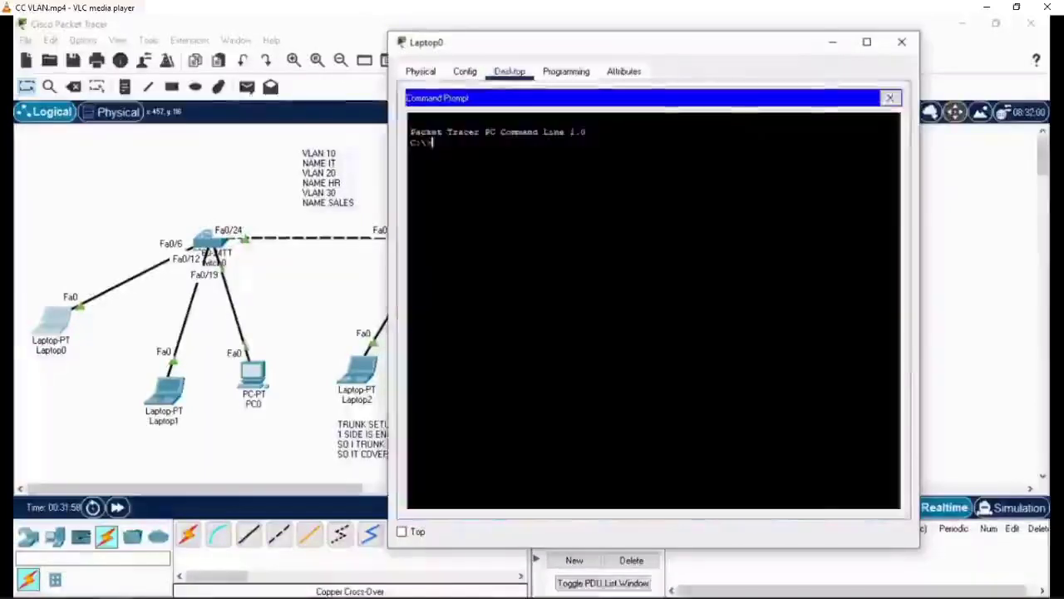
pyautogui.write('PING')
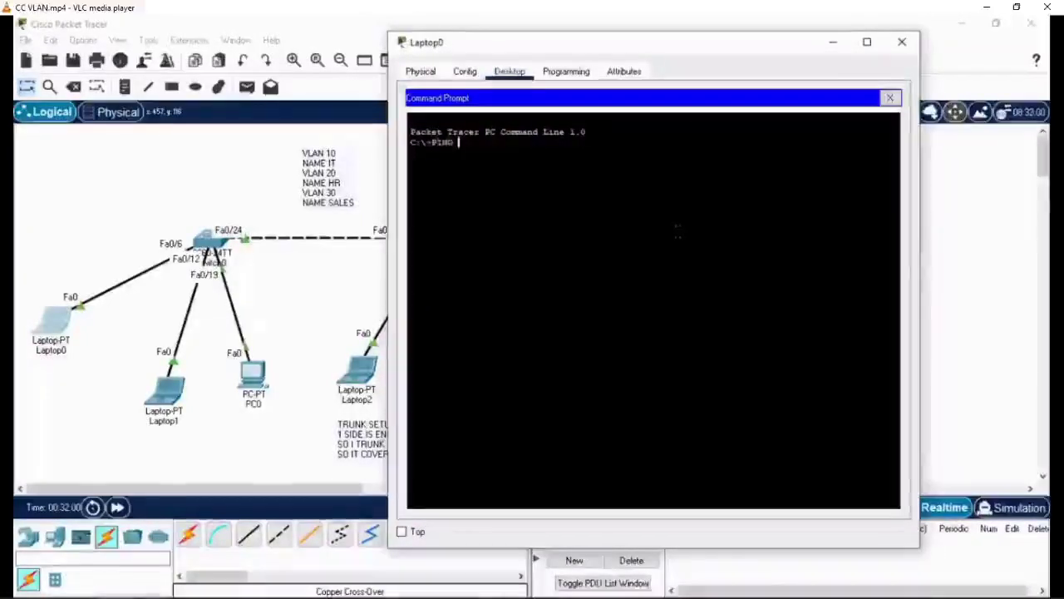
pyautogui.write(' 192.16')
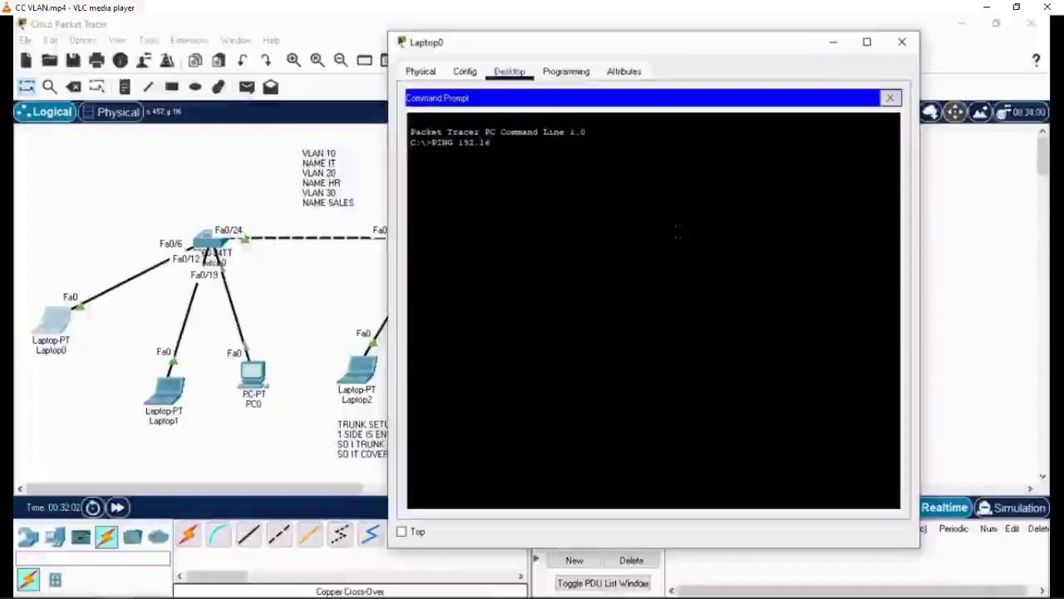
pyautogui.write('8.20.100')
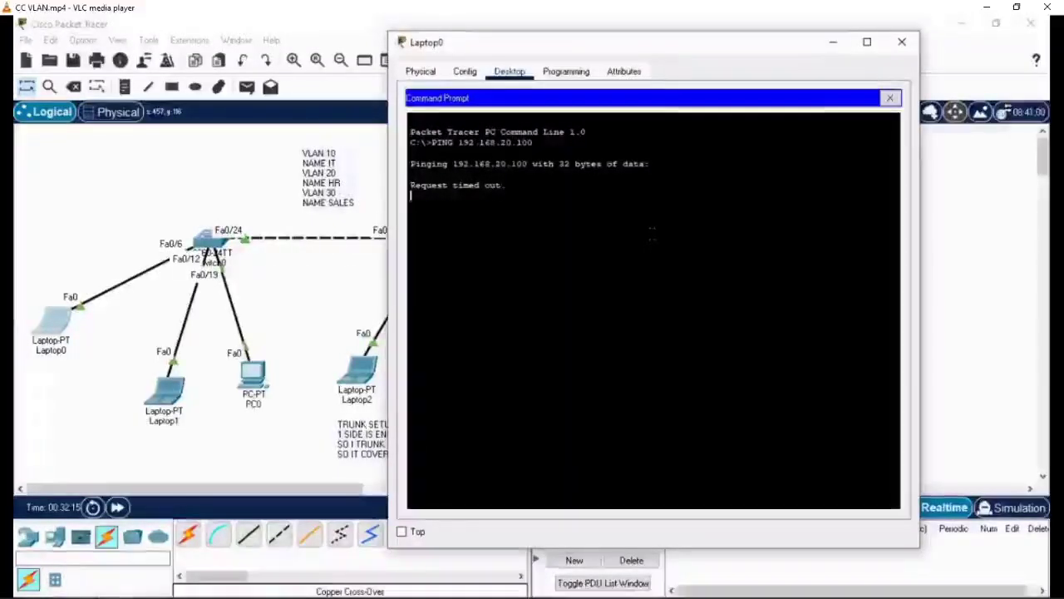
pyautogui.moveTo(410, 185); pyautogui.dragTo(505, 184)
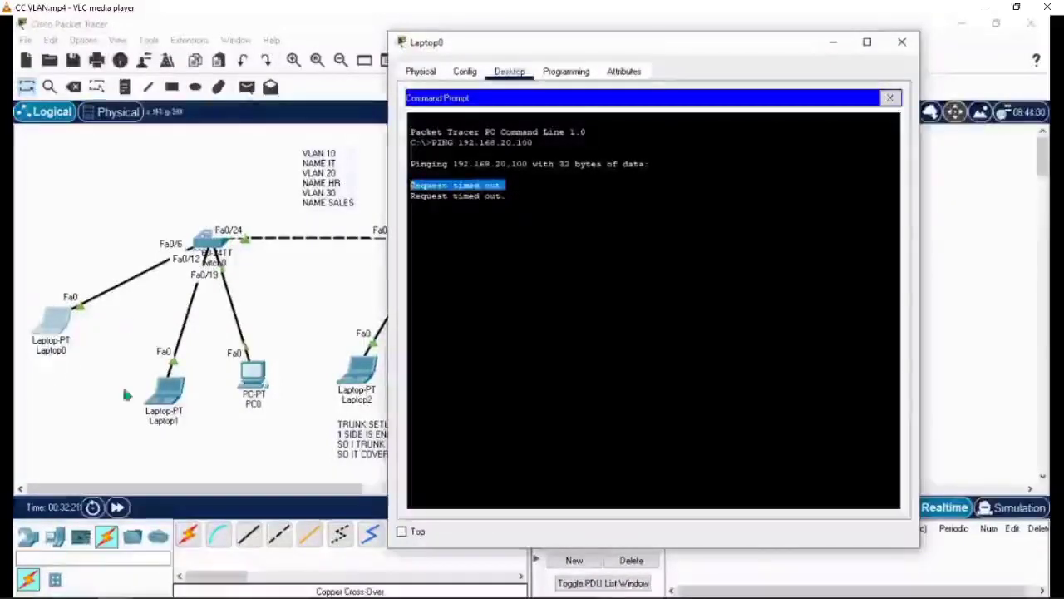
pyautogui.click(46, 366)
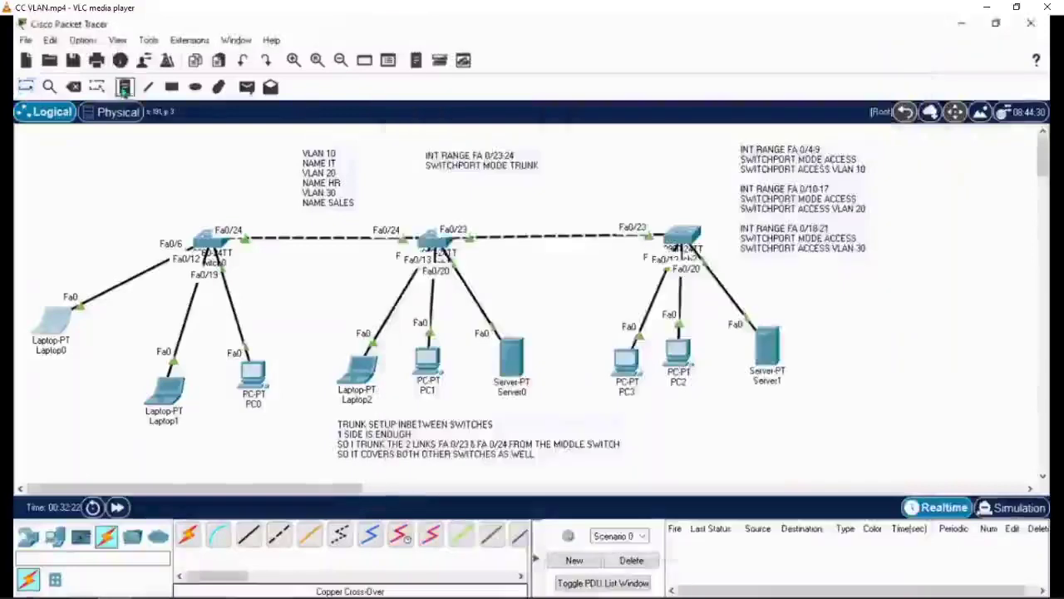
# Add canvas notes labelling Laptop0 '10 NETWORK' and Laptop1 '20. NETWRK'.
pyautogui.click(40, 367)
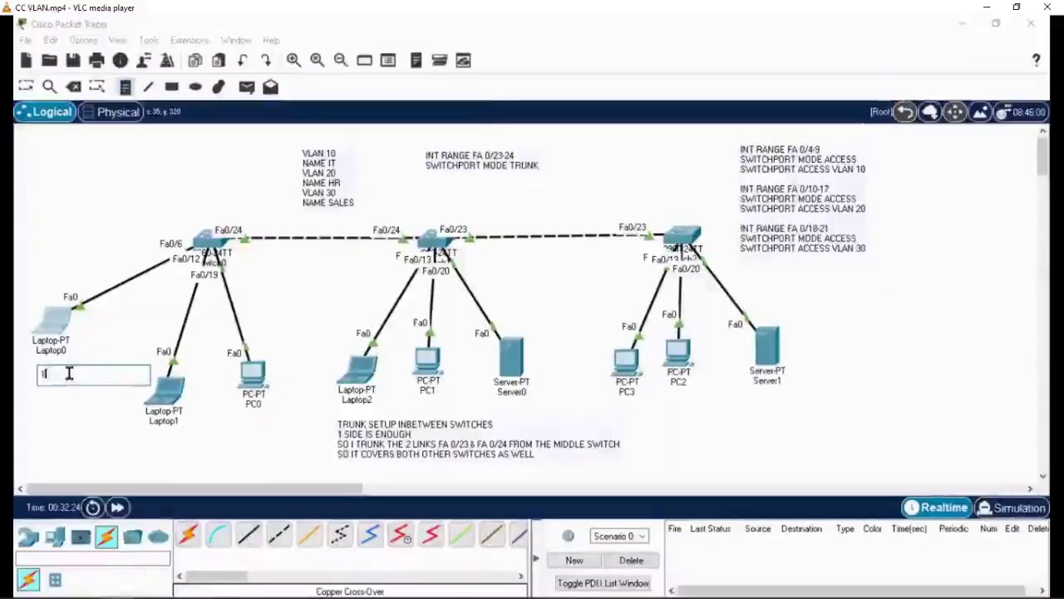
pyautogui.write('10 N')
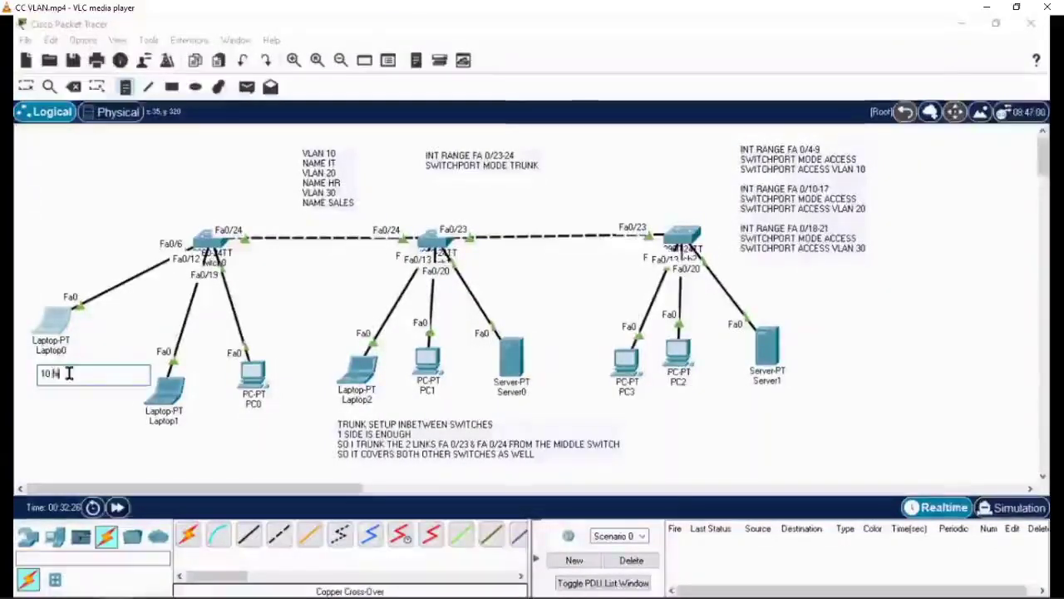
pyautogui.write('ETWORK')
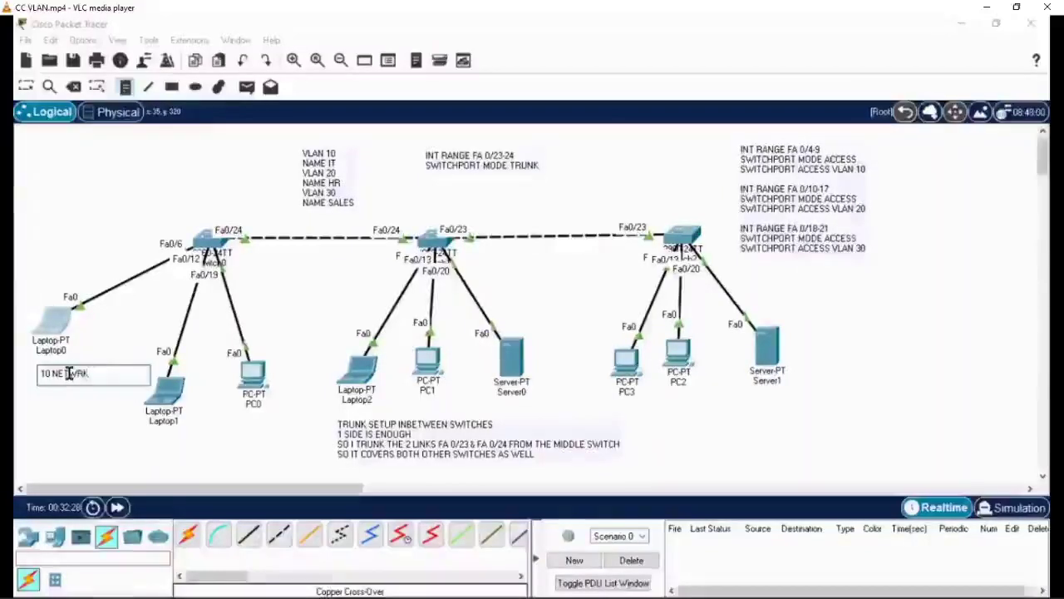
pyautogui.click(146, 438)
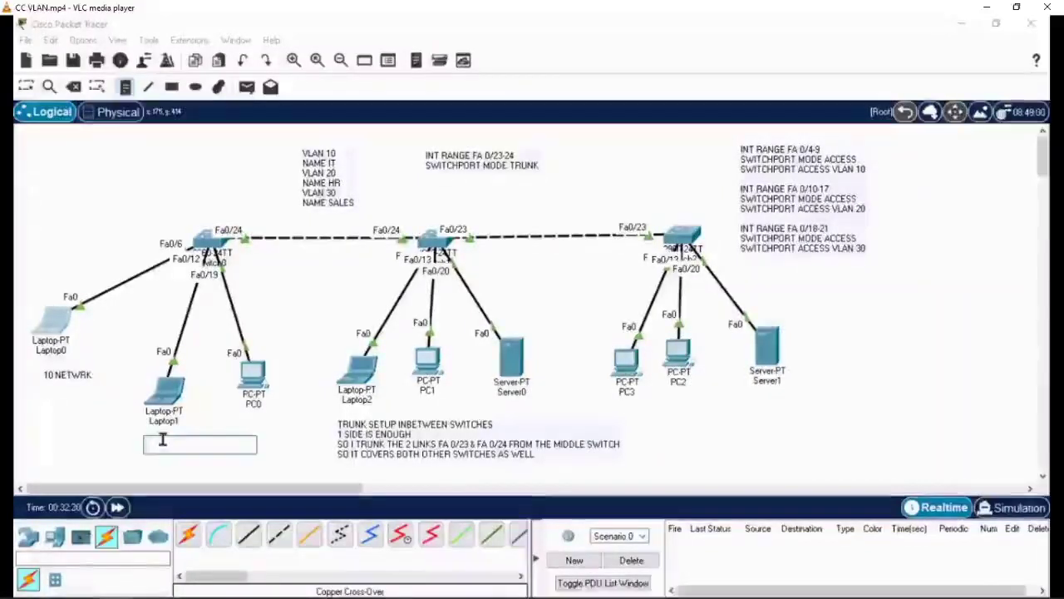
pyautogui.write('20. NETW')
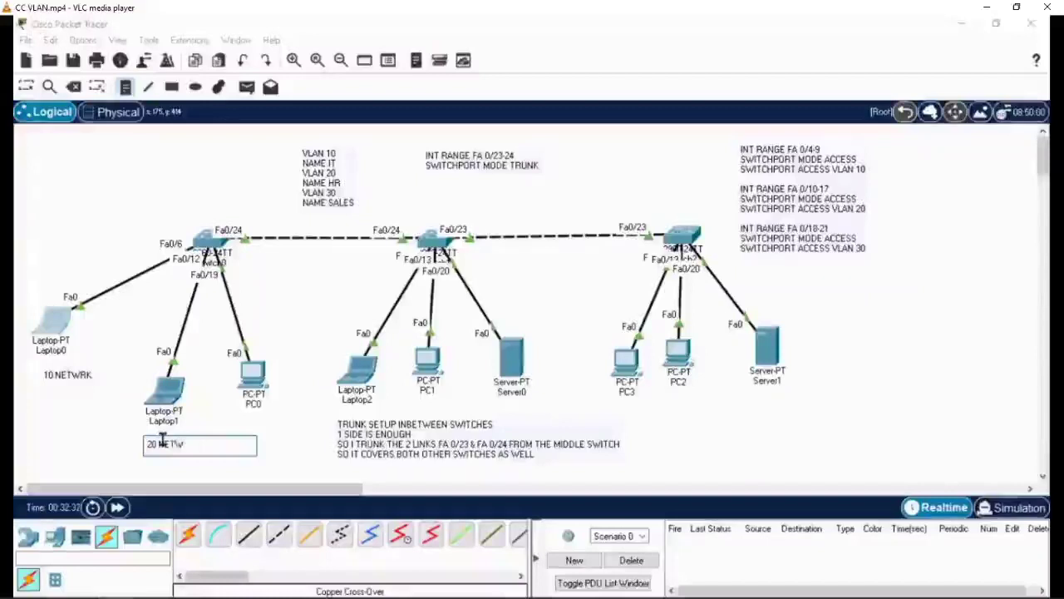
pyautogui.write('RK')
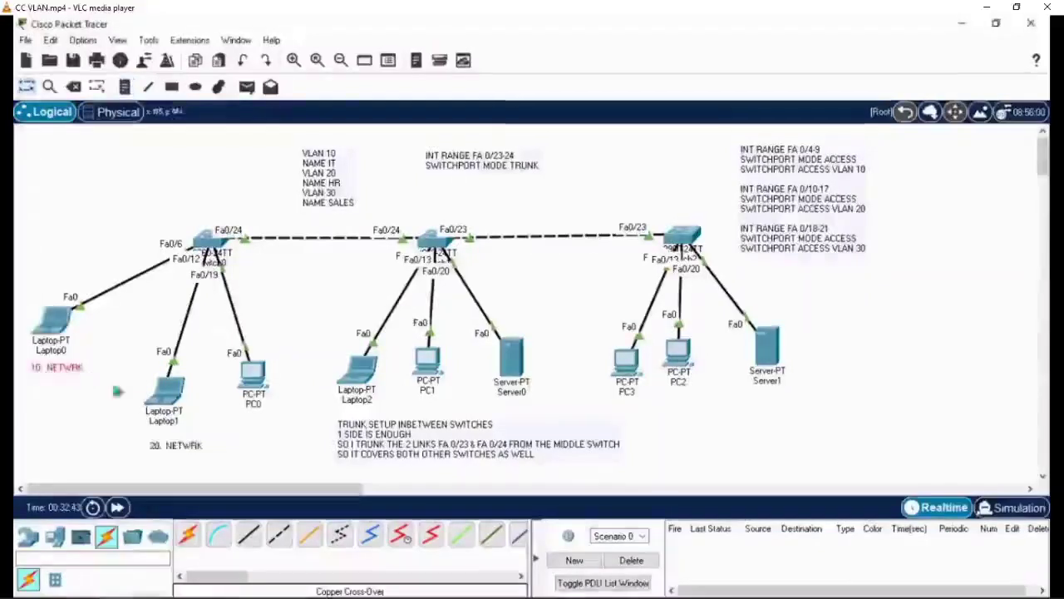
# Bring Laptop0's command prompt back and highlight the earlier timed-out replies.
pyautogui.click(57, 315)
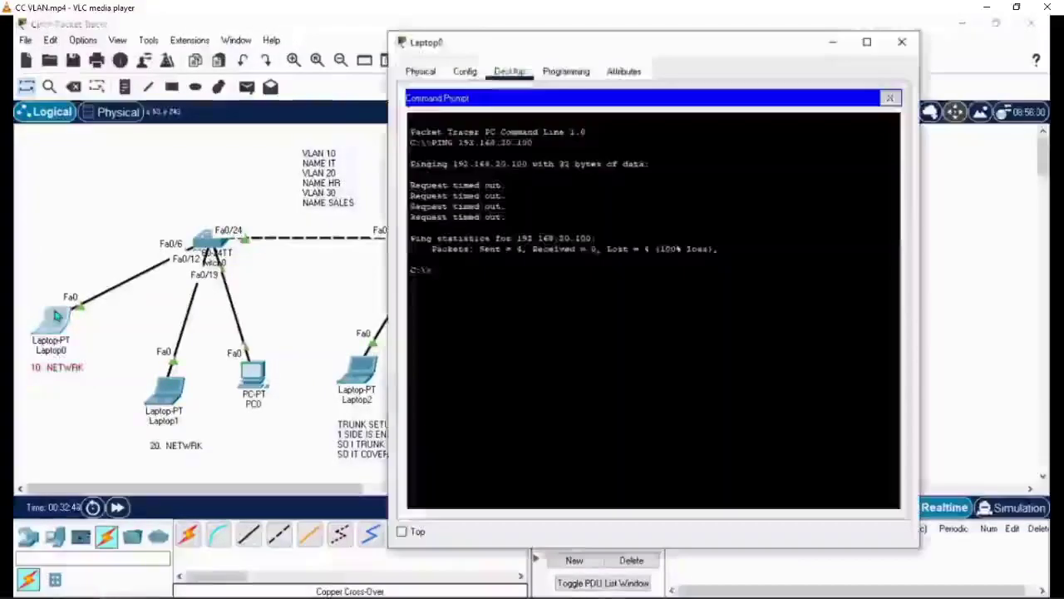
pyautogui.moveTo(506, 218); pyautogui.dragTo(408, 158)
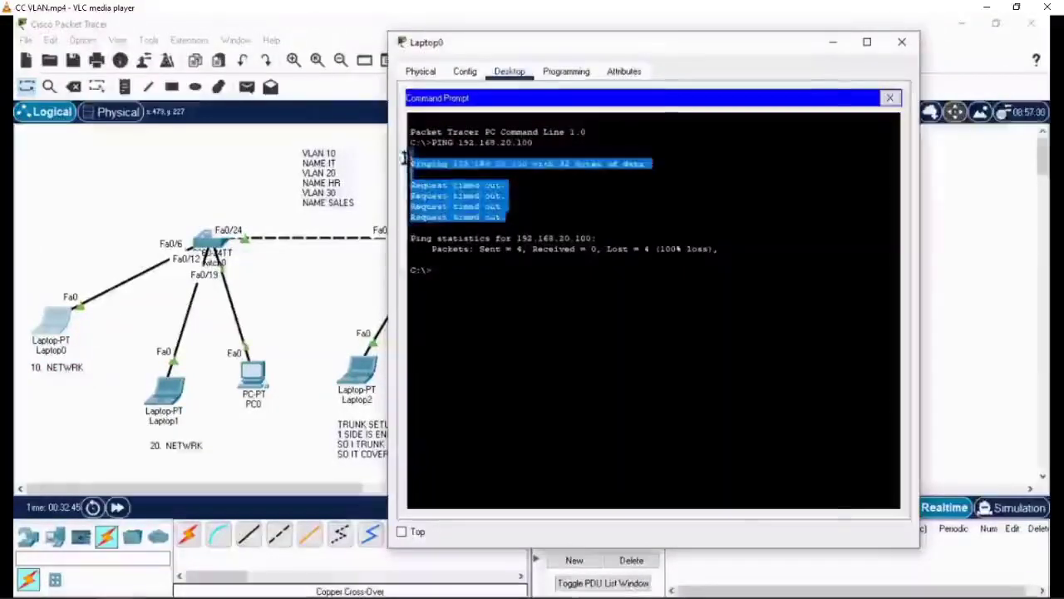
pyautogui.click(489, 407)
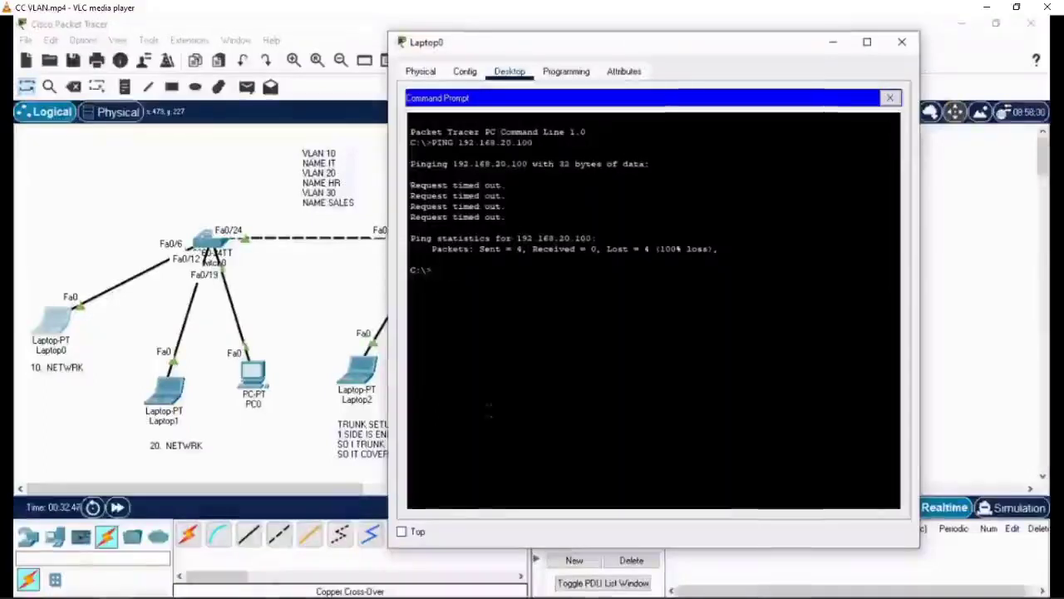
# Edit the previous ping to target 192.168.30.100, run it, and highlight the timeouts.
pyautogui.press('Up')
pyautogui.press('Left')
pyautogui.press('Left')
pyautogui.press('Left')
pyautogui.press('Left')
pyautogui.press('Left')
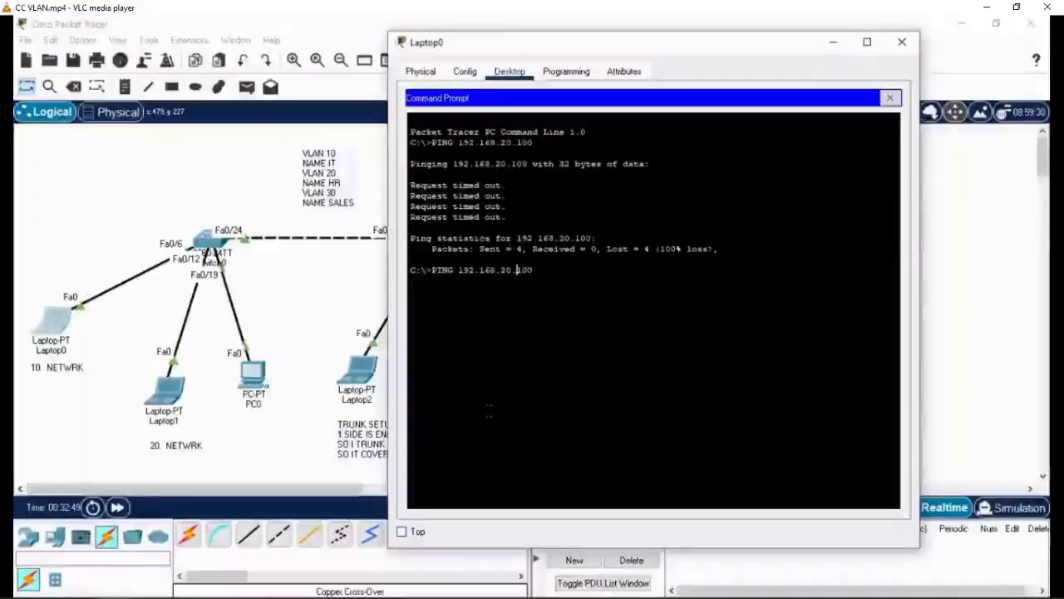
pyautogui.press('BackSpace')
pyautogui.write('3')
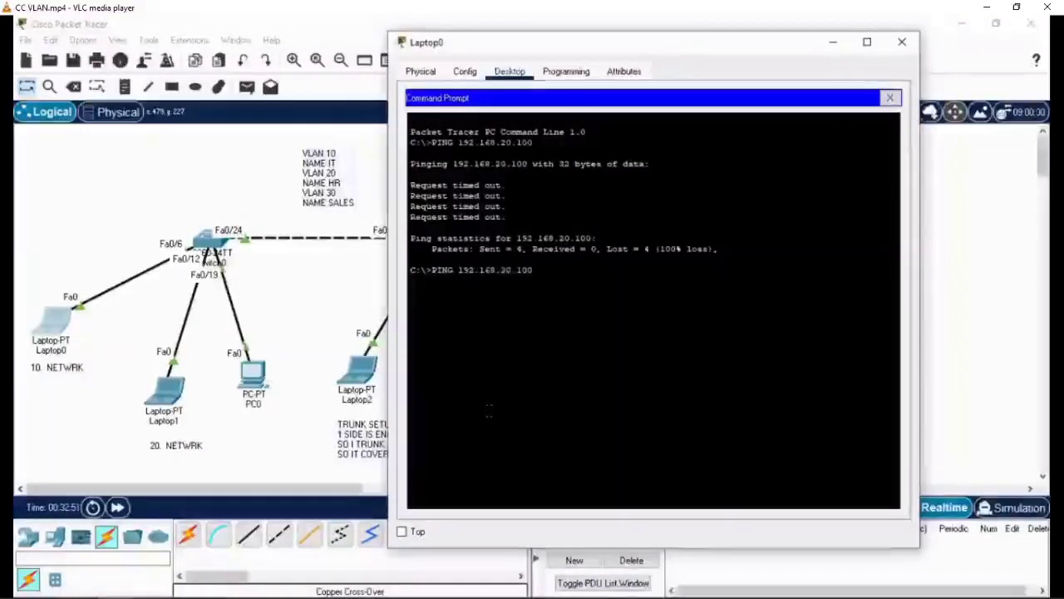
pyautogui.press('Return')
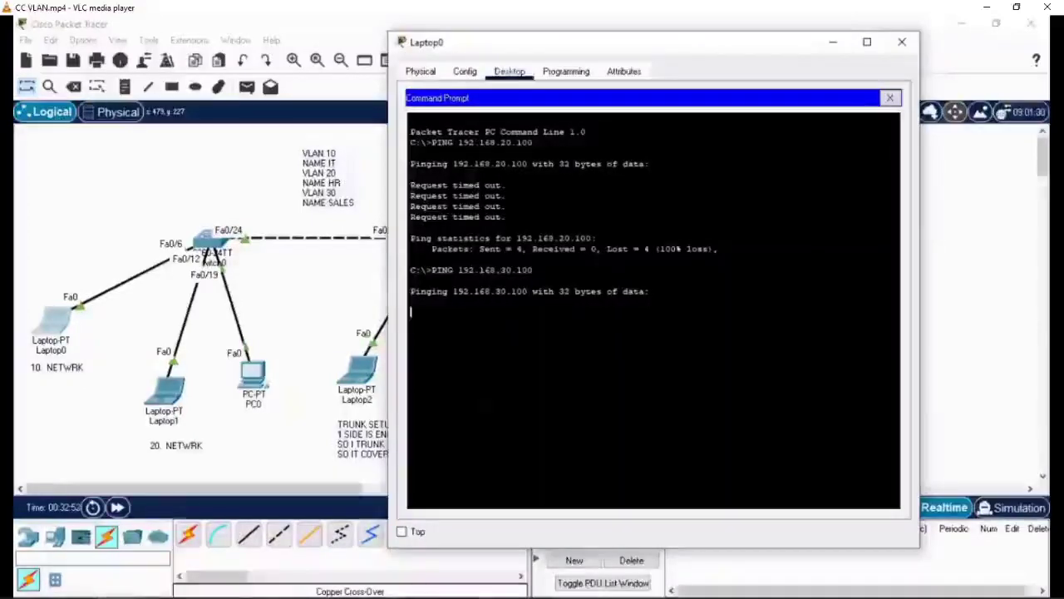
pyautogui.moveTo(509, 220); pyautogui.dragTo(410, 193)
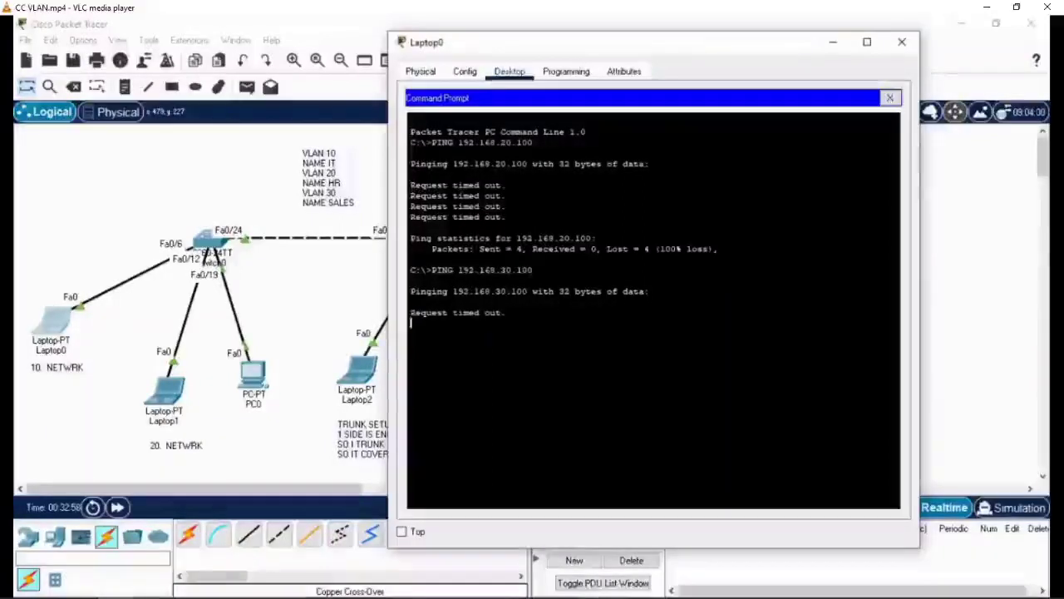
pyautogui.moveTo(454, 313); pyautogui.dragTo(411, 312)
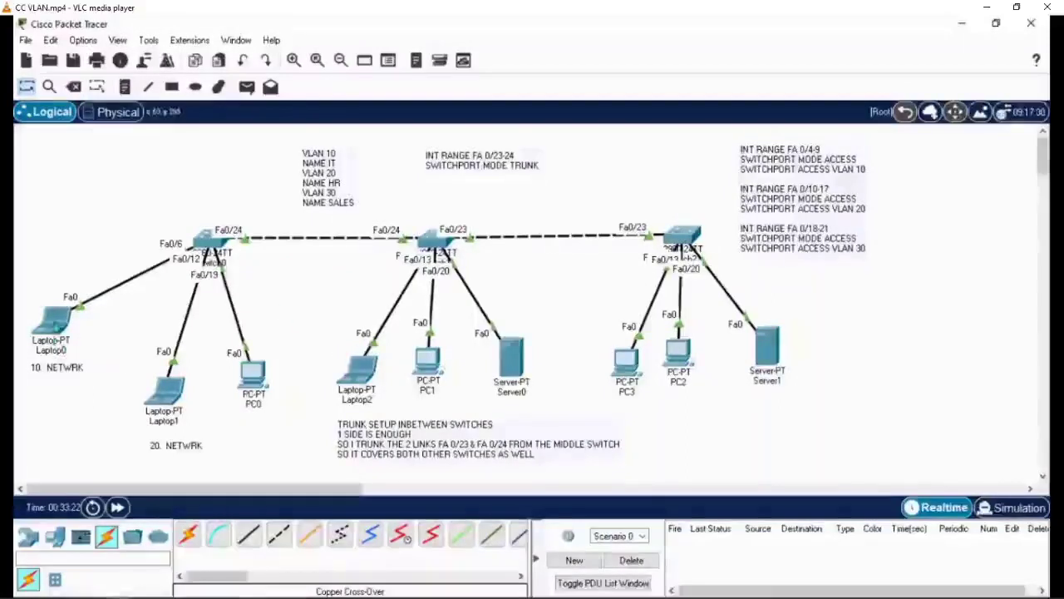
# Check Laptop2's IPv4 address, 192.168.10.150, in its IP configuration.
pyautogui.click(358, 366)
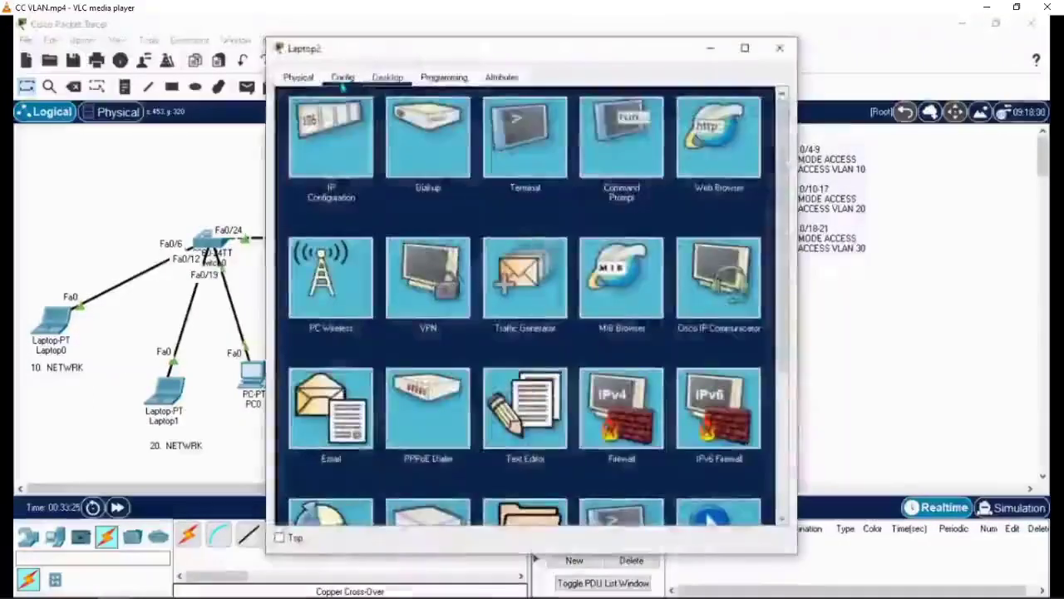
pyautogui.click(335, 154)
pyautogui.tripleClick(507, 182)
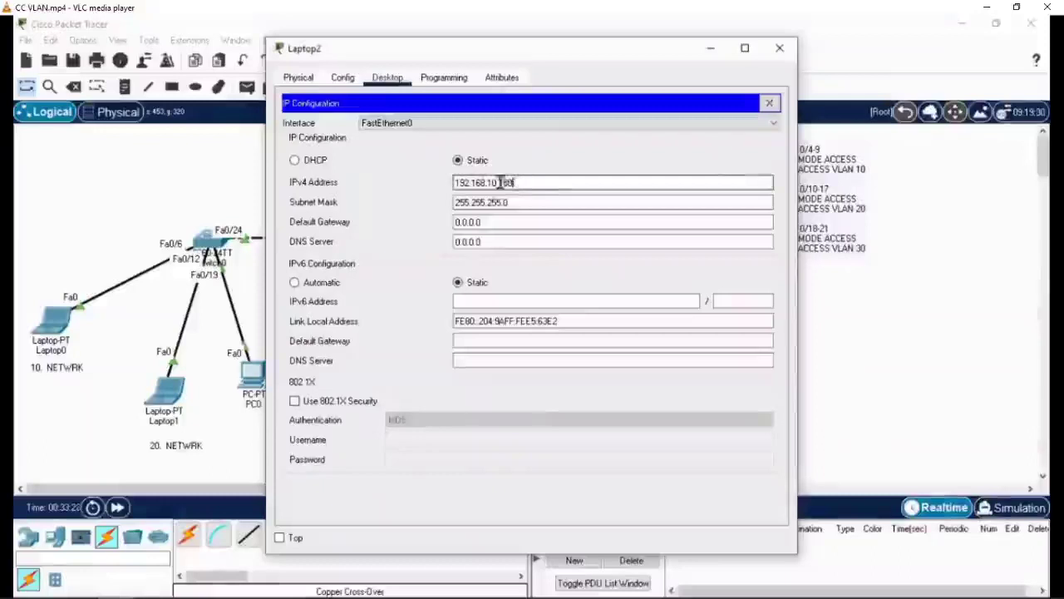
pyautogui.click(779, 47)
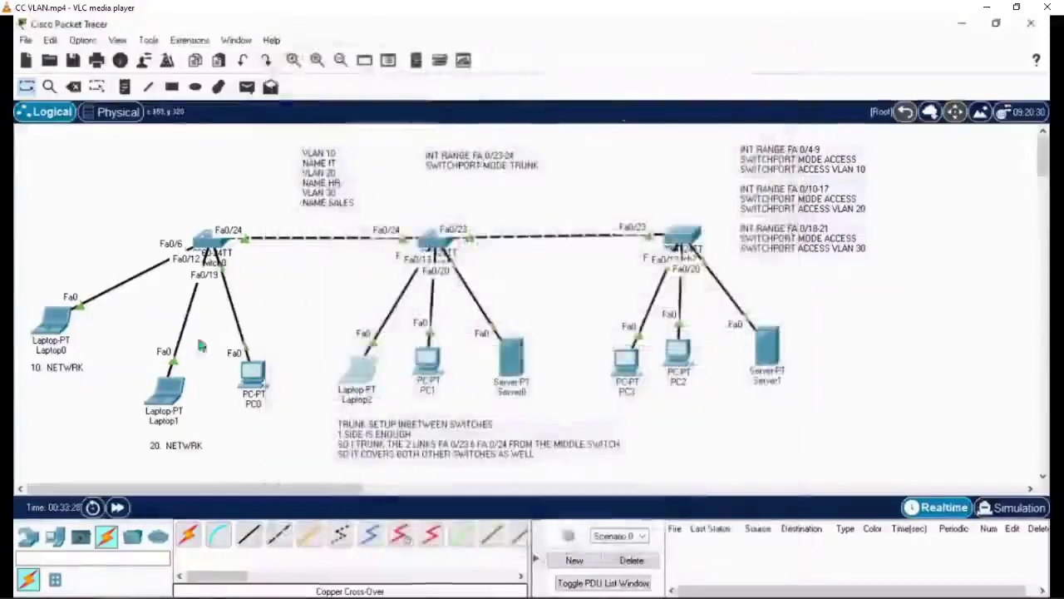
# Confirm Laptop0's IPv4 address is 192.168.10.100 in its IP configuration.
pyautogui.click(50, 329)
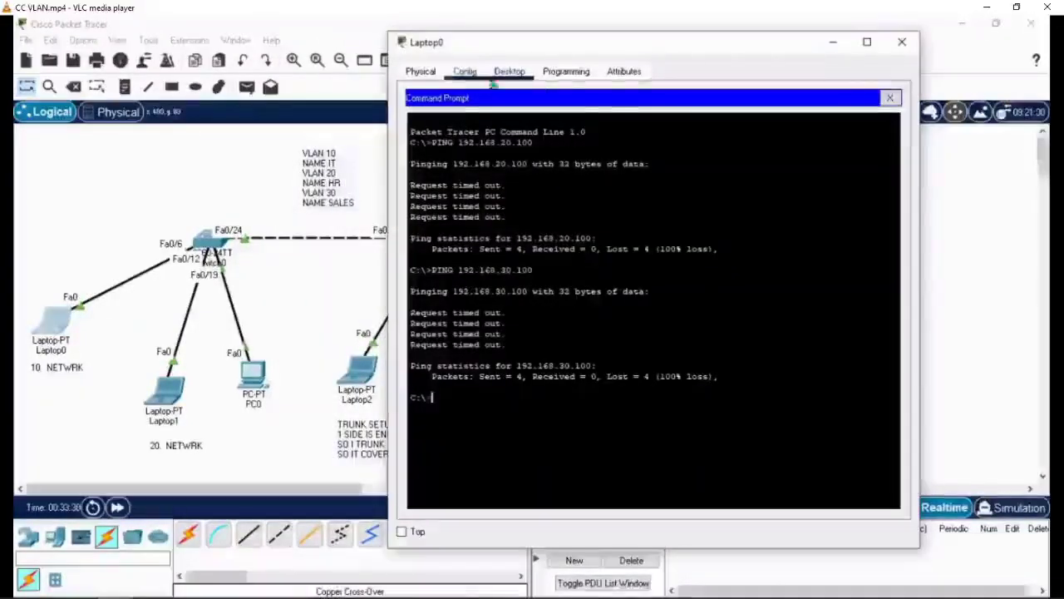
pyautogui.click(892, 100)
pyautogui.click(449, 133)
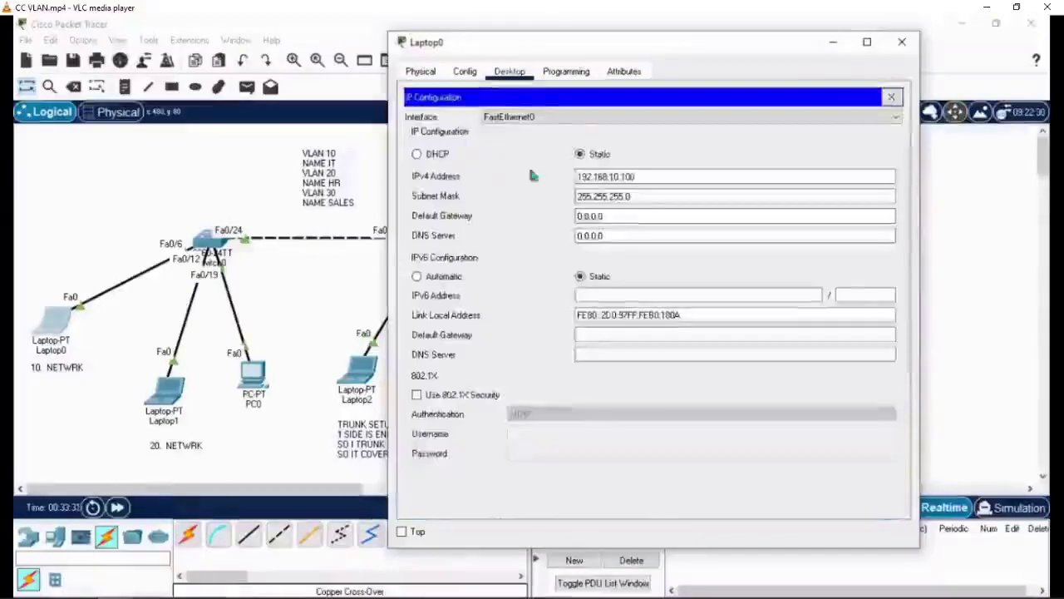
pyautogui.moveTo(656, 172); pyautogui.dragTo(564, 175)
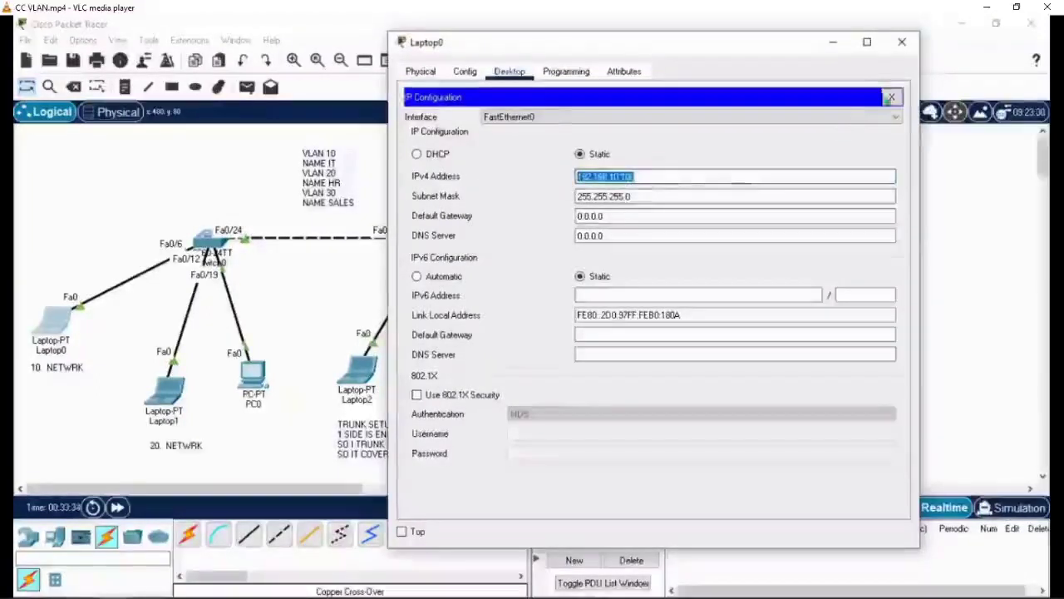
pyautogui.click(892, 97)
# Ping 192.168.10.150 from Laptop0 and highlight the four successful replies.
pyautogui.click(754, 139)
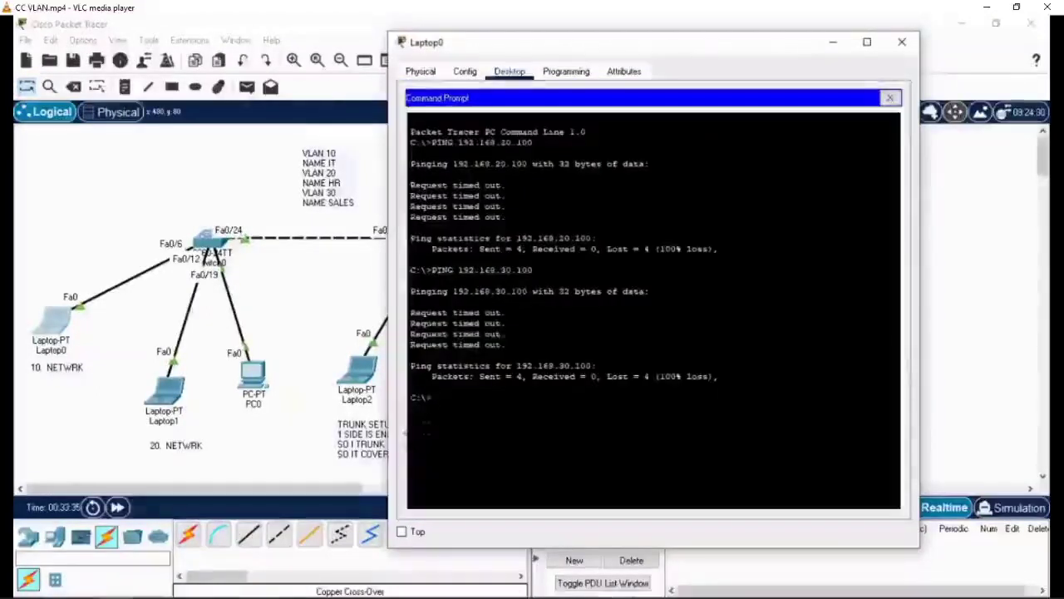
pyautogui.press('Up')
pyautogui.press('Return')
pyautogui.press('BackSpace')
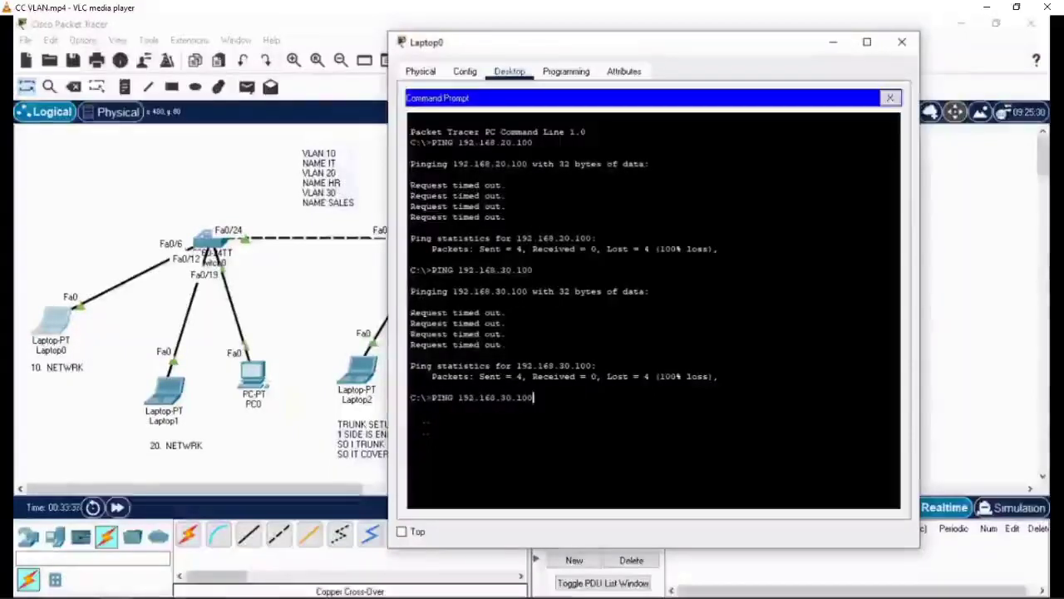
pyautogui.press('BackSpace')
pyautogui.press('BackSpace')
pyautogui.press('BackSpace')
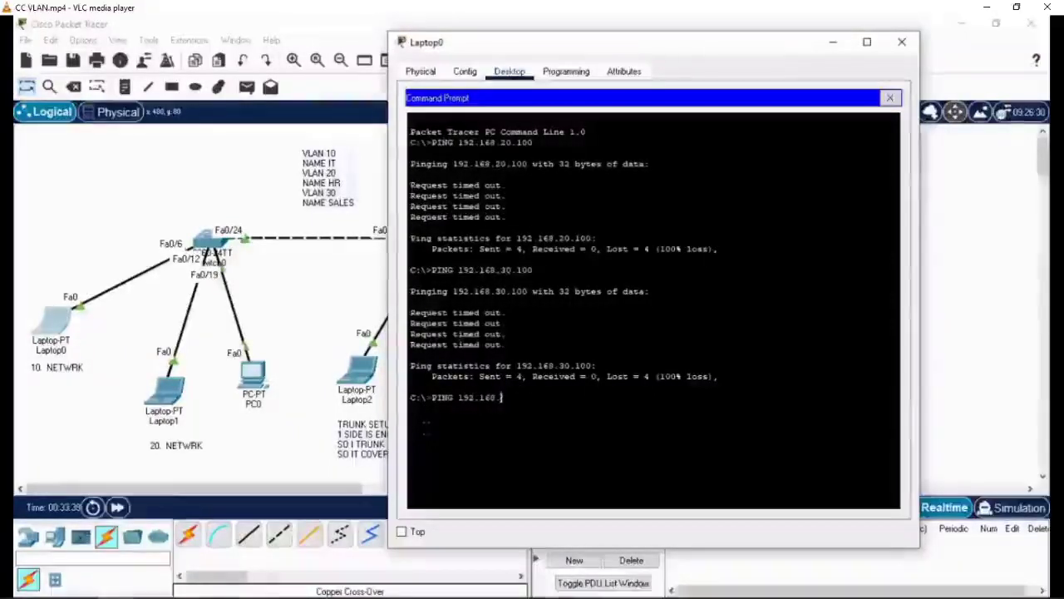
pyautogui.write('10.10')
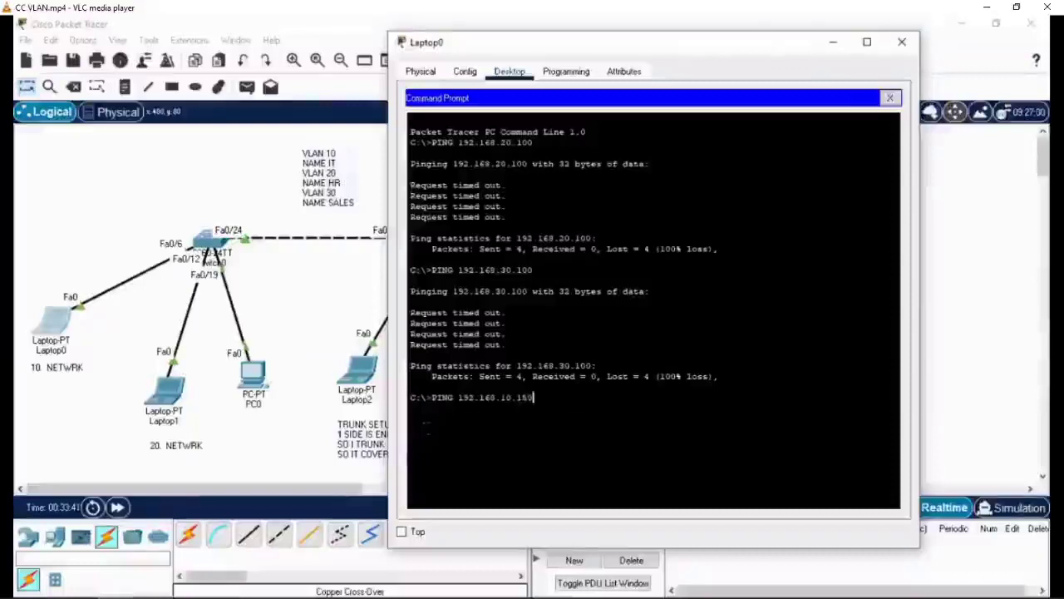
pyautogui.write('0')
pyautogui.press('Return')
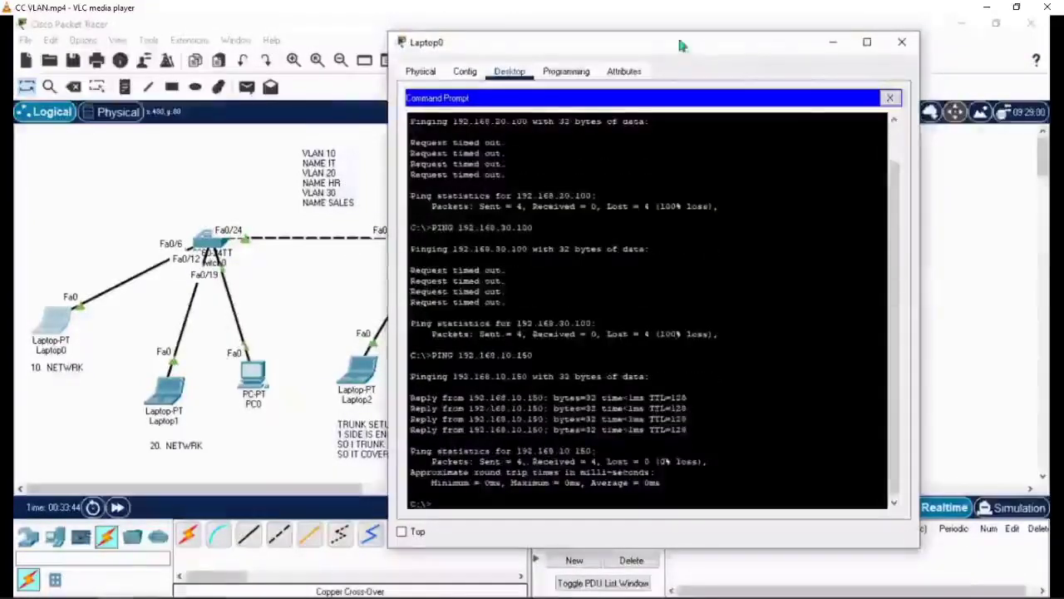
pyautogui.moveTo(680, 41); pyautogui.dragTo(678, 27)
pyautogui.moveTo(687, 415); pyautogui.dragTo(410, 382)
pyautogui.moveTo(547, 414); pyautogui.dragTo(512, 414)
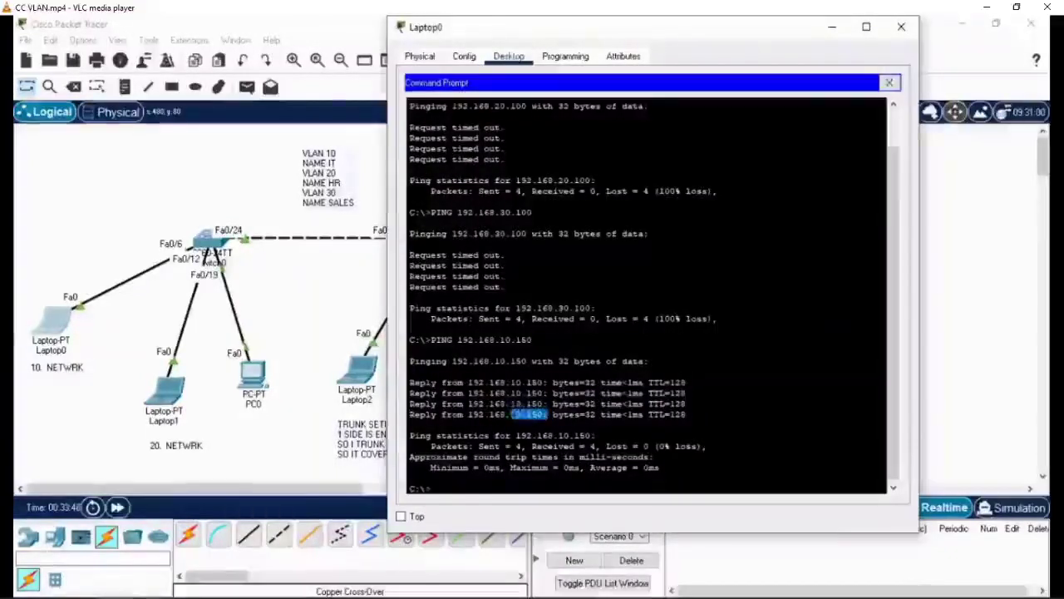
pyautogui.click(363, 377)
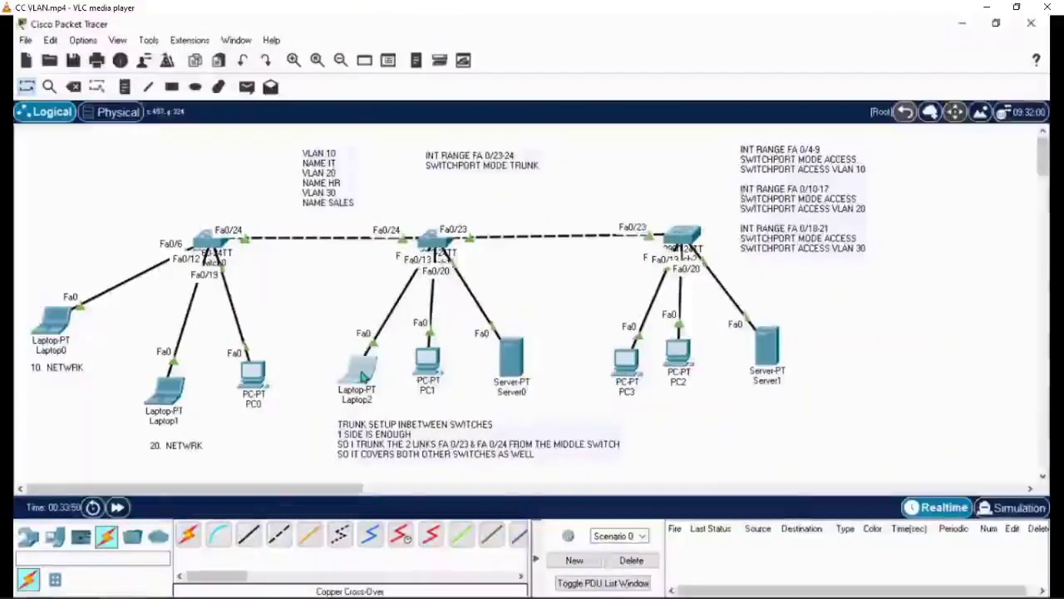
# Check Laptop2's IPv4 address and confirm PC3 uses 192.168.10.200.
pyautogui.click(363, 376)
pyautogui.click(333, 138)
pyautogui.moveTo(504, 183); pyautogui.dragTo(442, 183)
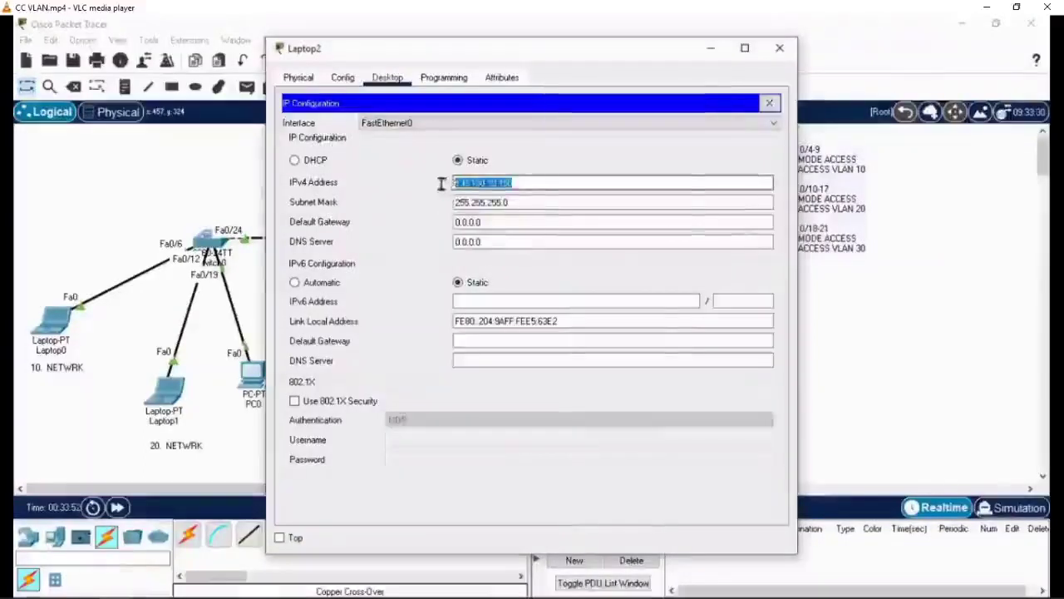
pyautogui.click(779, 48)
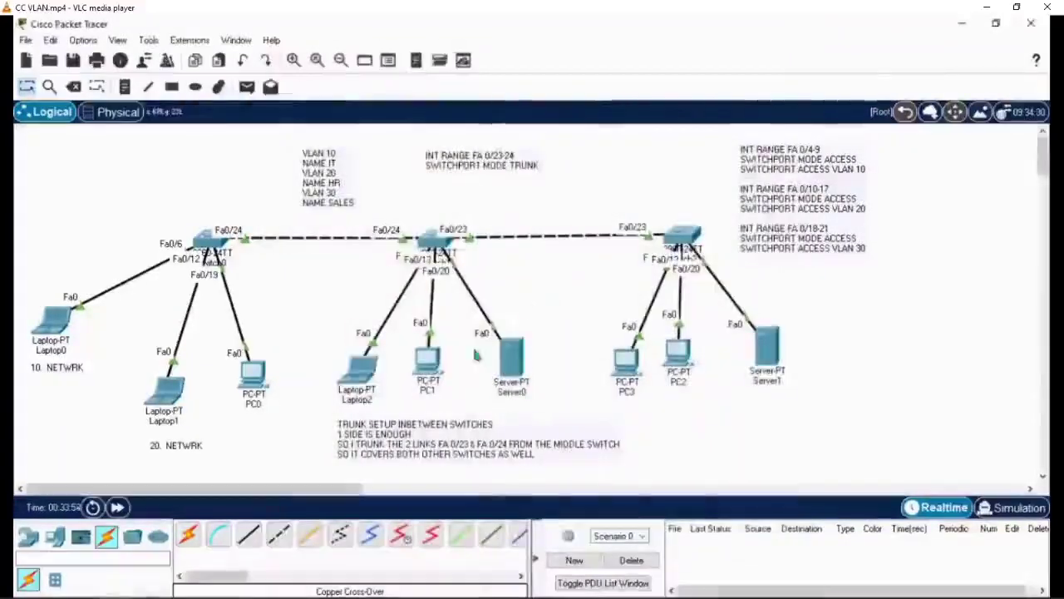
pyautogui.click(628, 359)
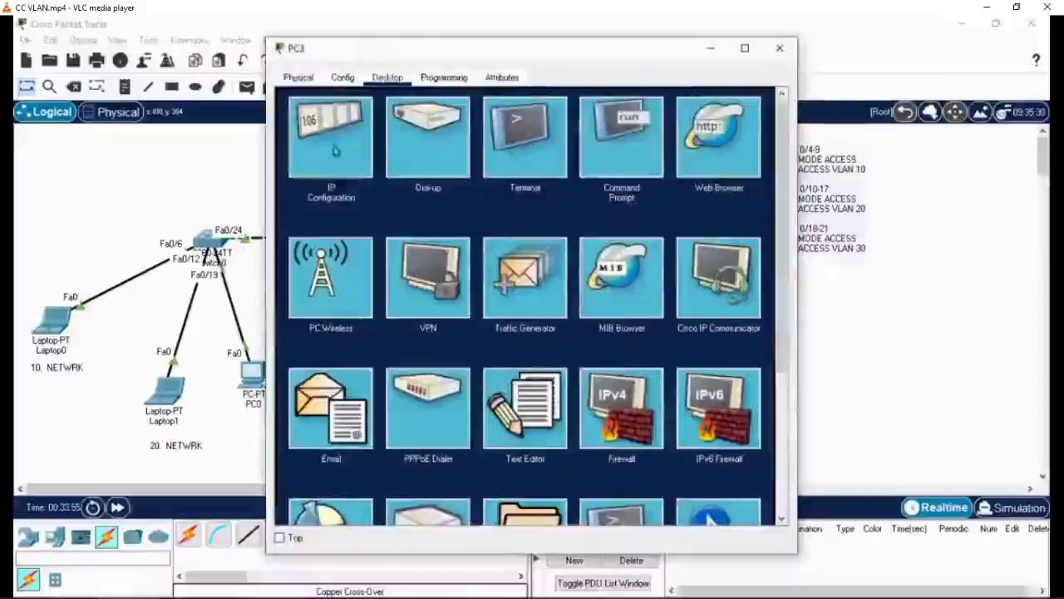
pyautogui.click(335, 151)
pyautogui.moveTo(523, 181); pyautogui.dragTo(453, 183)
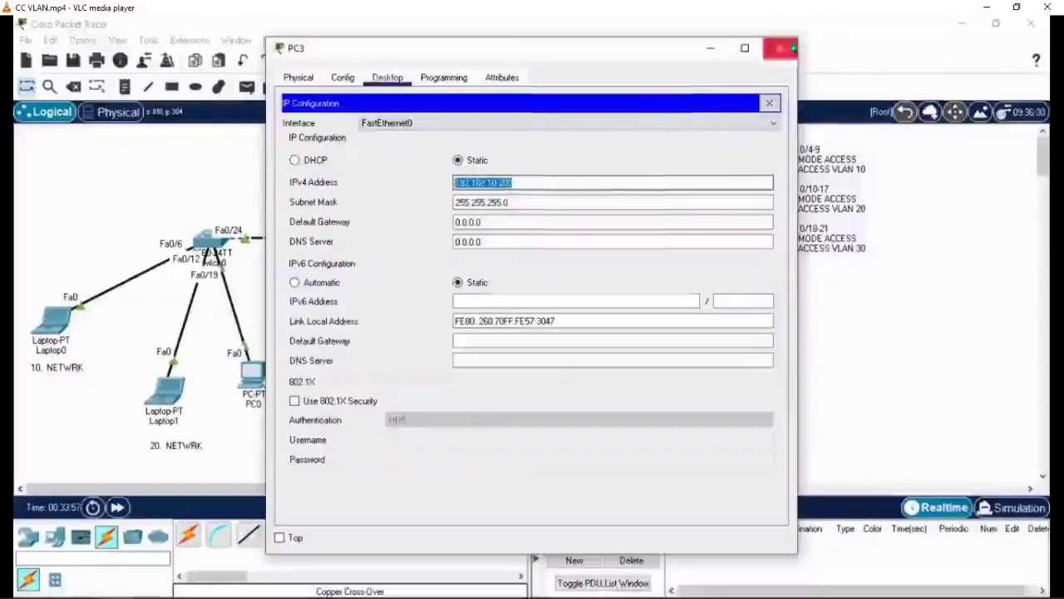
pyautogui.click(780, 48)
# Ping 192.168.10.200 from Laptop0's command prompt by editing the previous command.
pyautogui.click(52, 320)
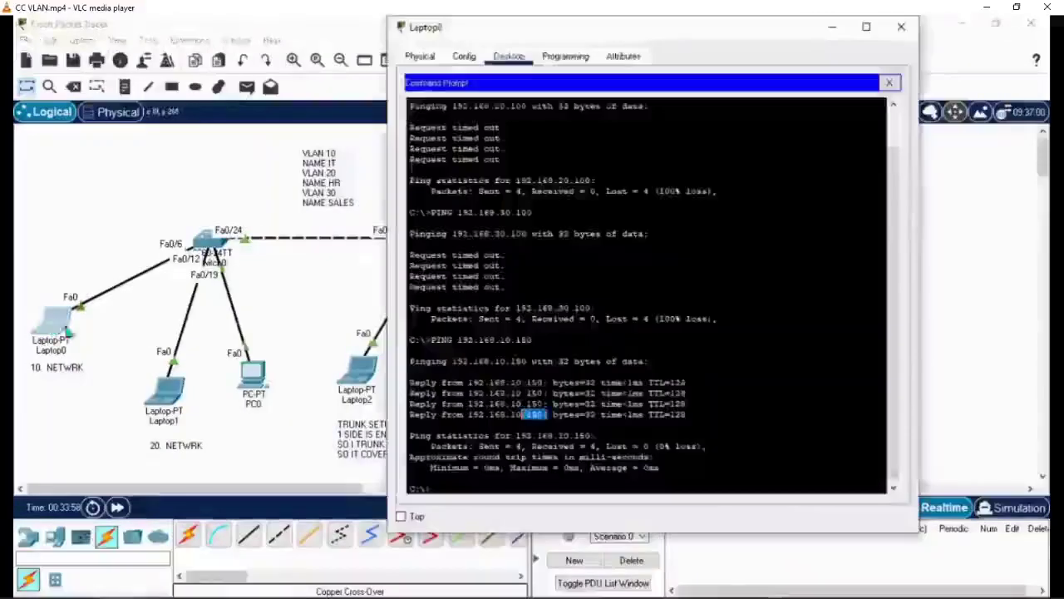
pyautogui.click(478, 505)
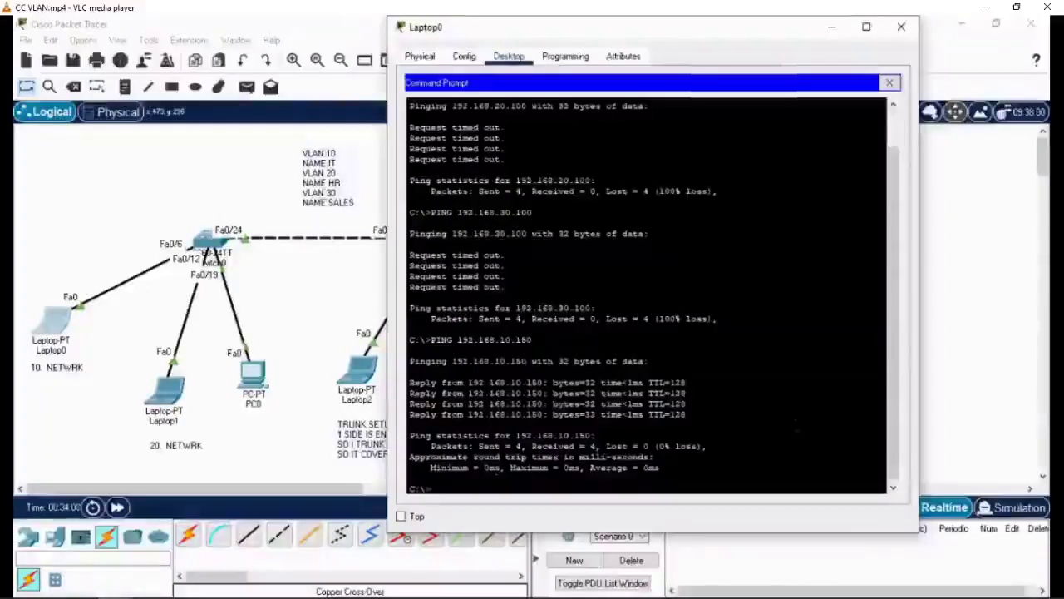
pyautogui.press('Return')
pyautogui.press('Return')
pyautogui.press('Return')
pyautogui.press('Return')
pyautogui.press('Return')
pyautogui.press('Return')
pyautogui.press('Return')
pyautogui.press('Return')
pyautogui.press('Up')
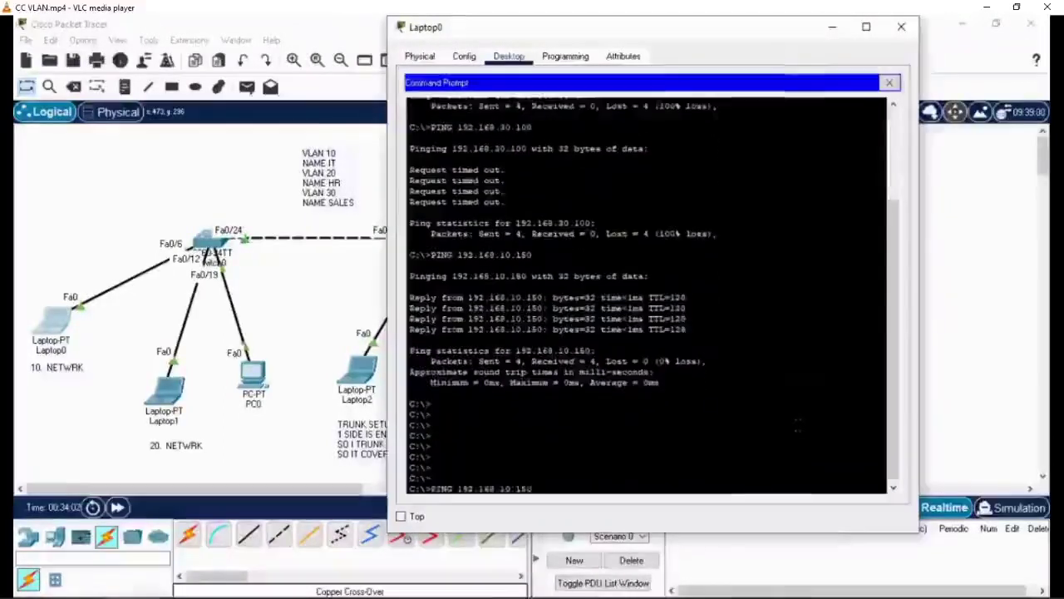
pyautogui.press('BackSpace')
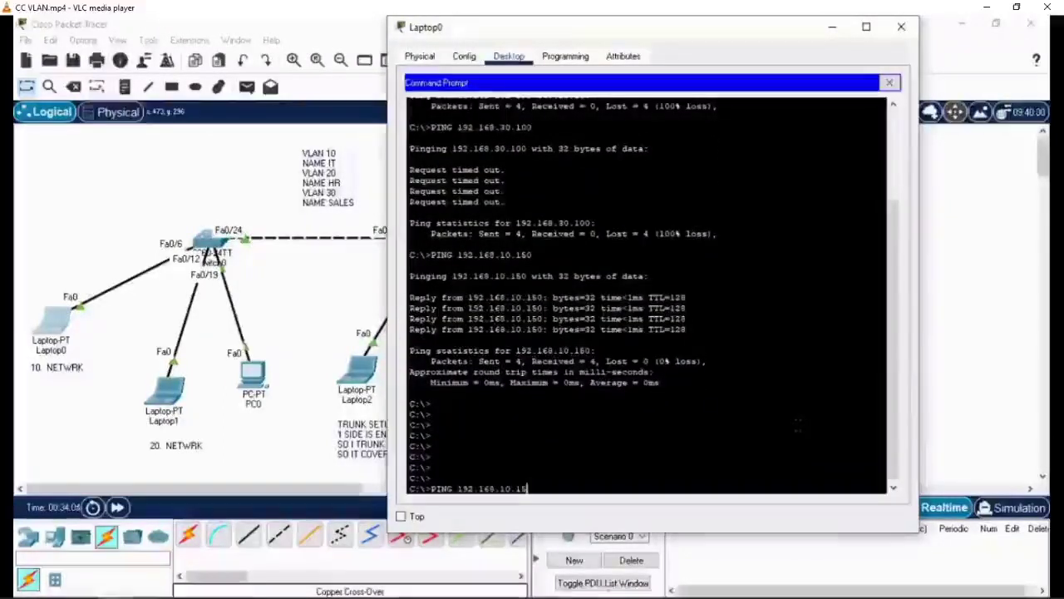
pyautogui.press('BackSpace')
pyautogui.press('BackSpace')
pyautogui.write('200')
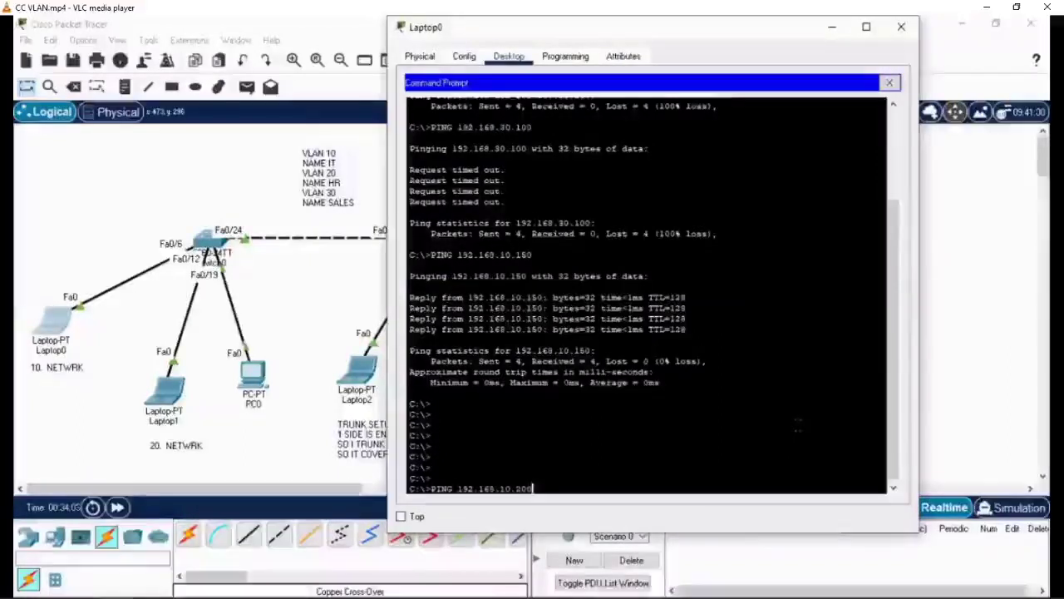
pyautogui.press('Return')
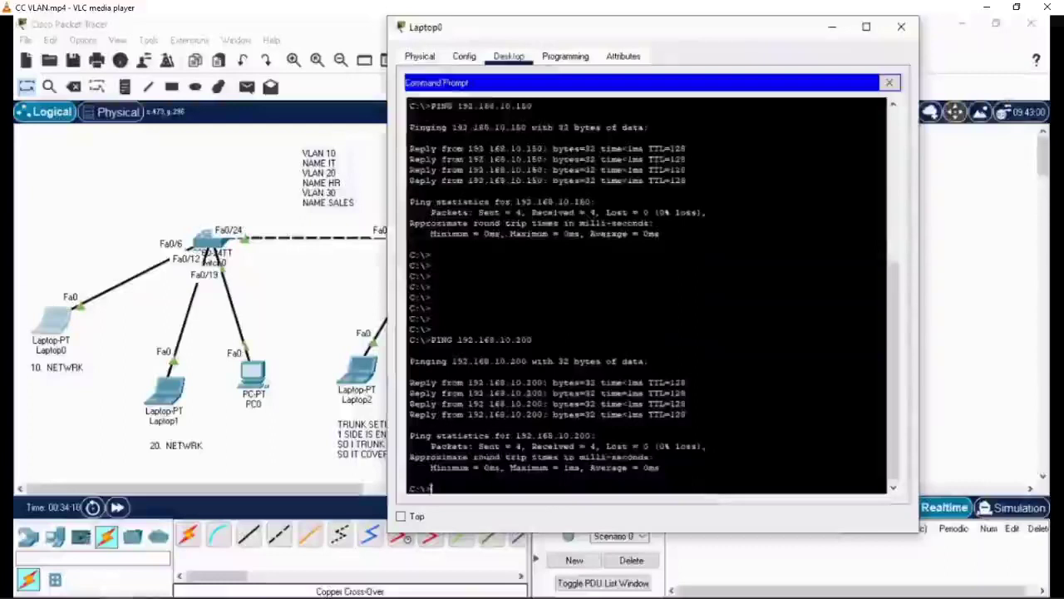
# Highlight the four replies from 192.168.10.200, then close Laptop0's window.
pyautogui.moveTo(686, 417); pyautogui.dragTo(411, 370)
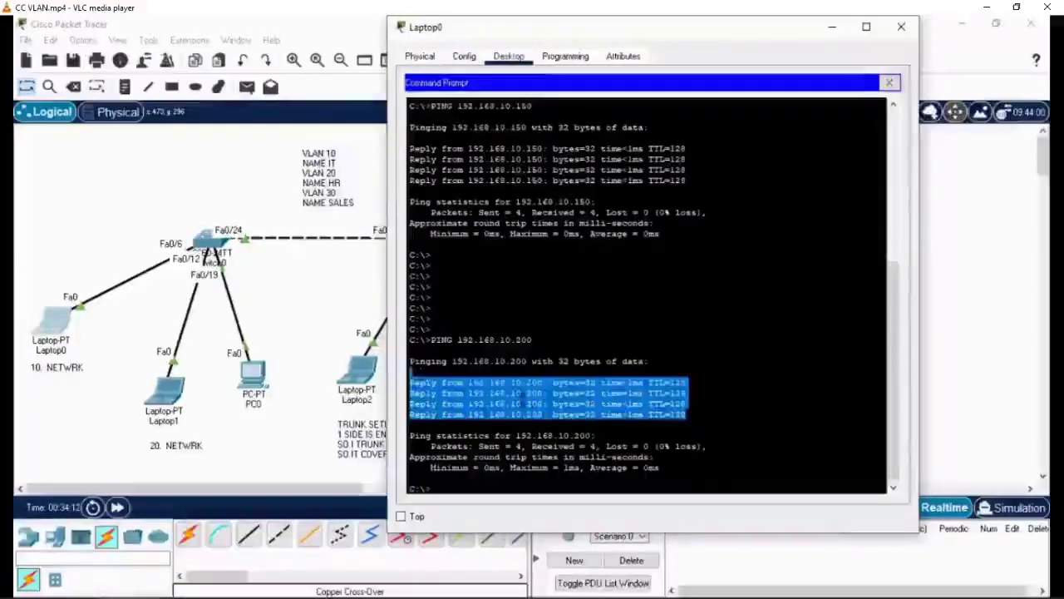
pyautogui.moveTo(660, 468); pyautogui.dragTo(404, 335)
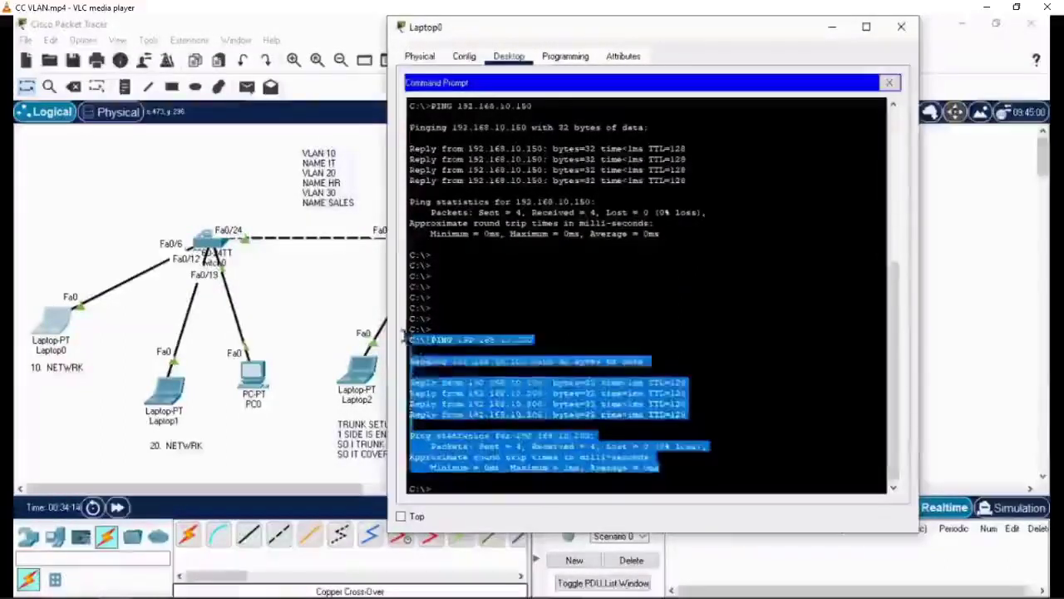
pyautogui.click(405, 335)
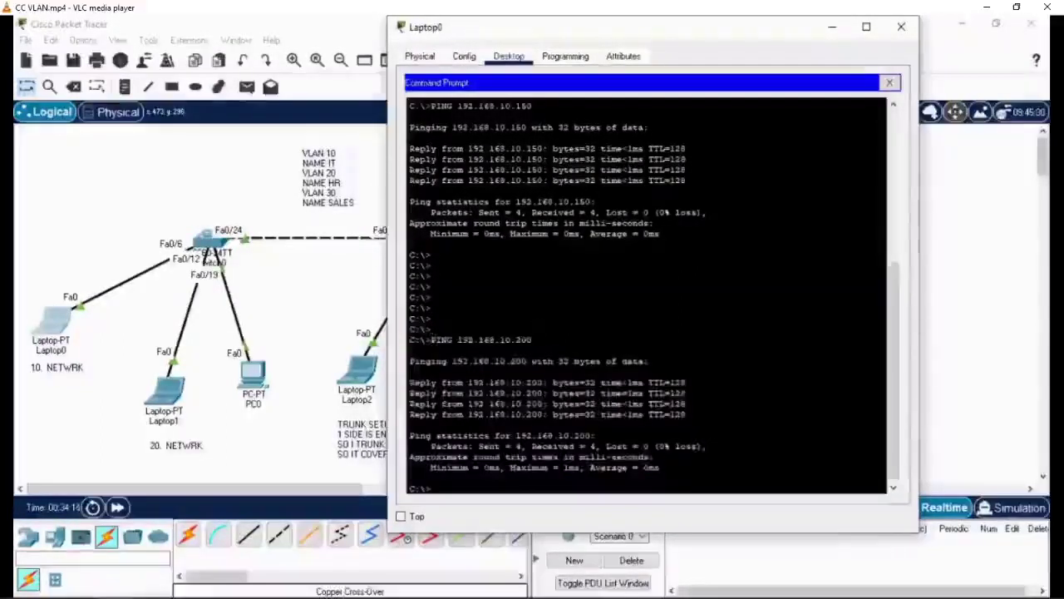
pyautogui.click(904, 30)
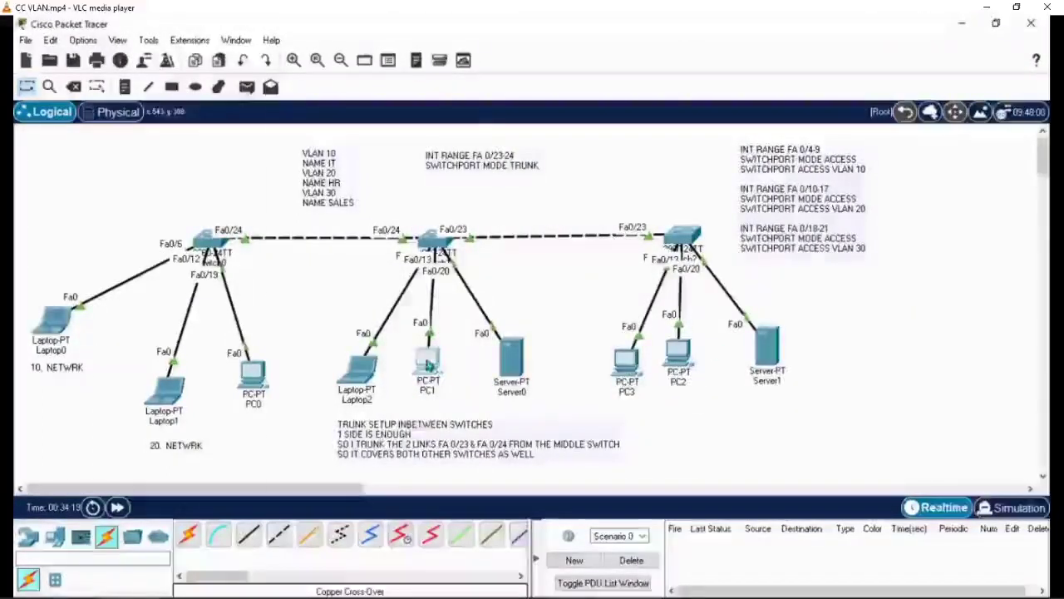
# Check PC1's IPv4 address and nudge the 20. NETWRK label beneath Laptop1.
pyautogui.click(429, 366)
pyautogui.click(326, 139)
pyautogui.moveTo(511, 183); pyautogui.dragTo(441, 185)
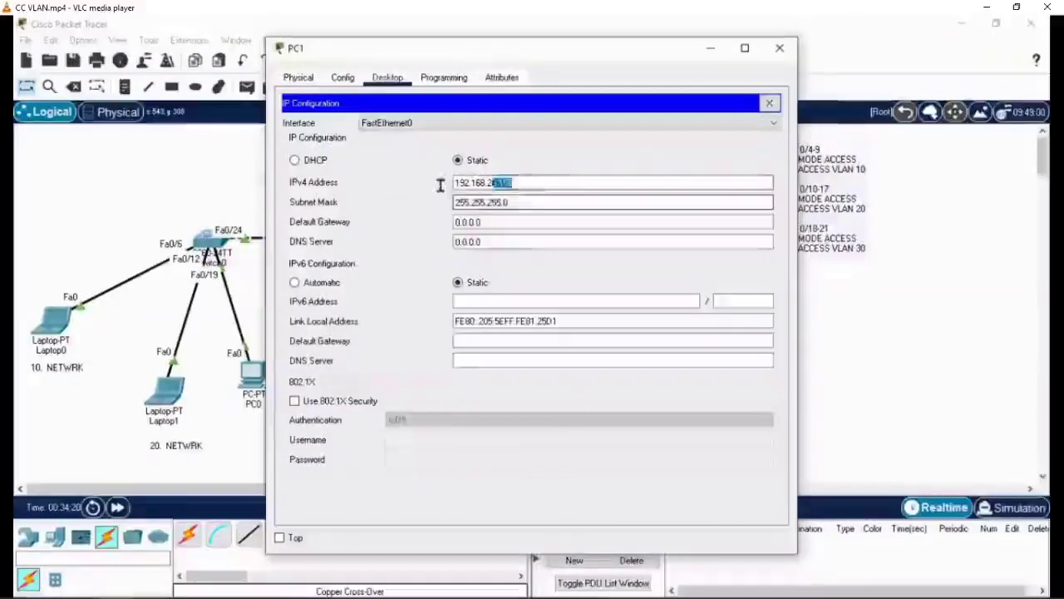
pyautogui.click(114, 191)
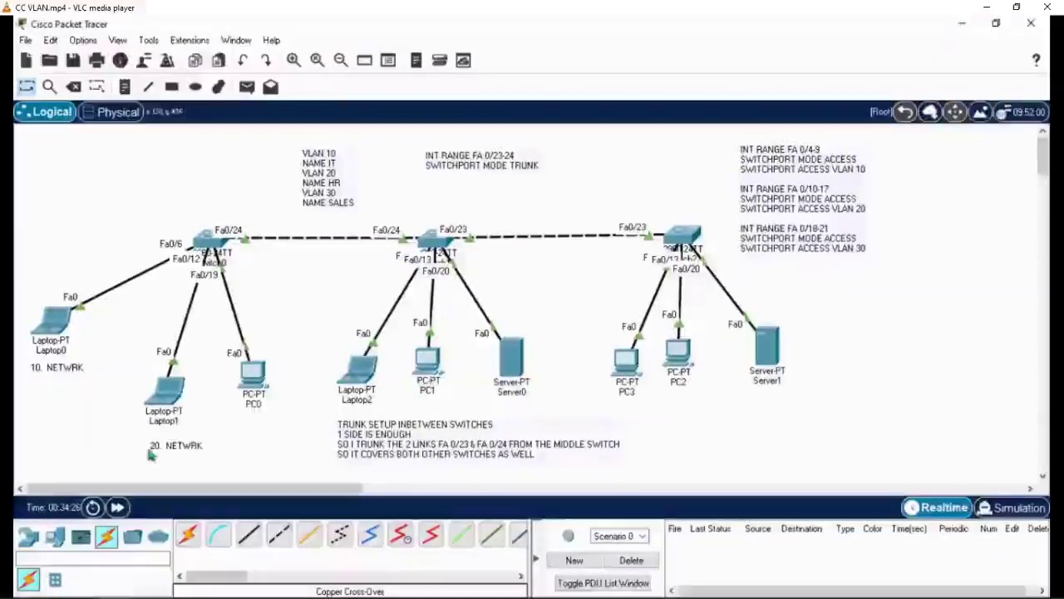
pyautogui.moveTo(167, 453); pyautogui.dragTo(266, 427)
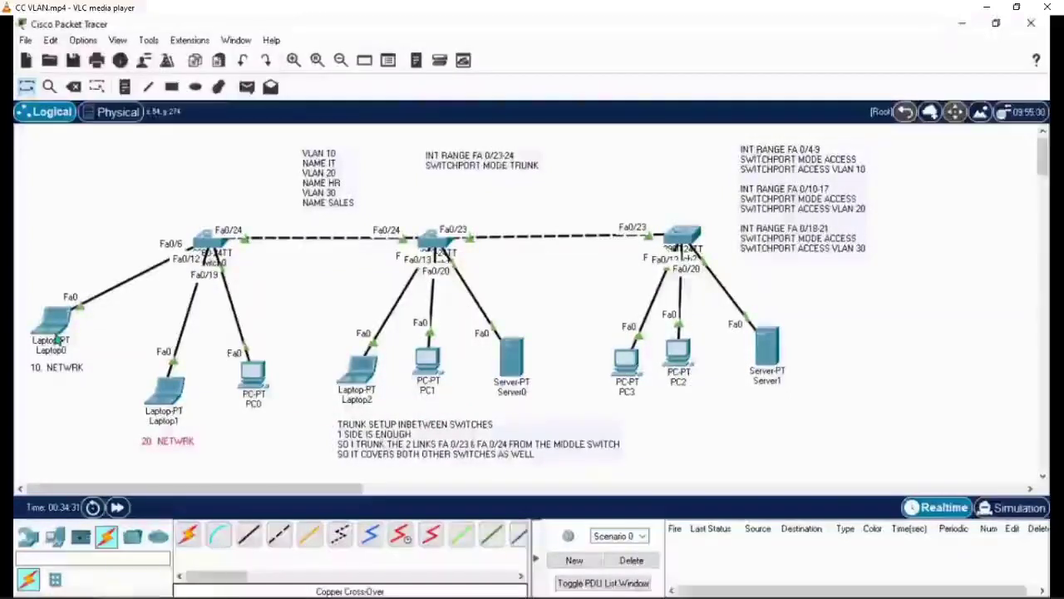
# Ping 192.168.20.150 from Laptop0's command prompt, correcting typos in the address.
pyautogui.moveTo(55, 338)
pyautogui.click(53, 323)
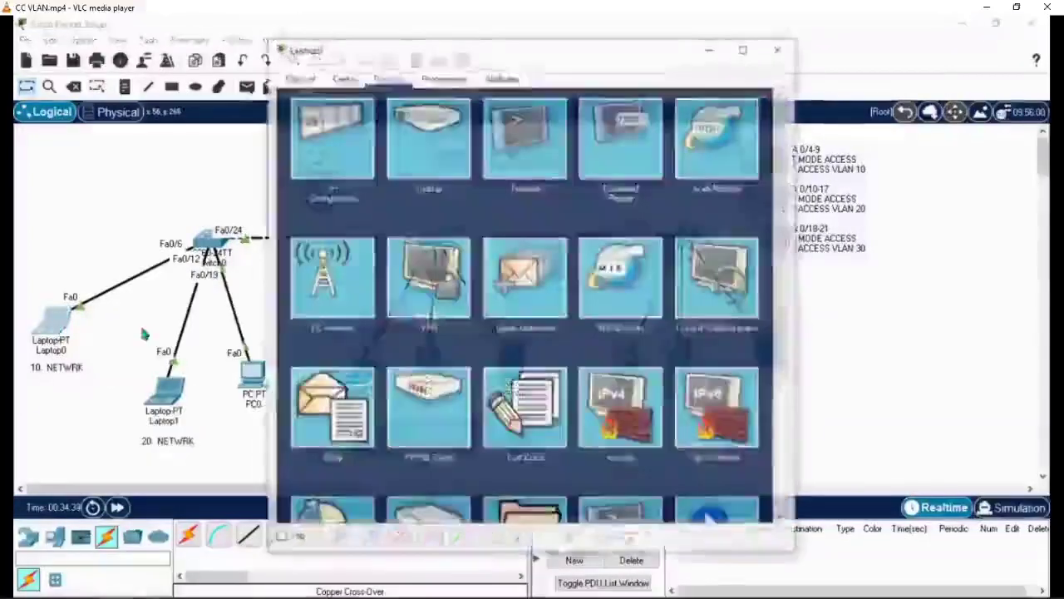
pyautogui.click(621, 137)
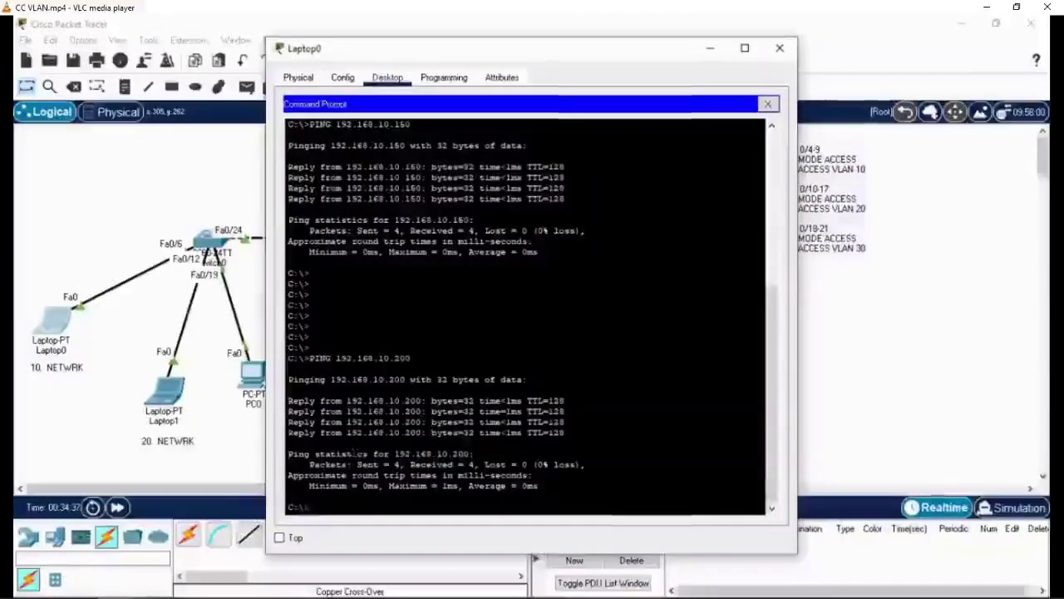
pyautogui.press('Up')
pyautogui.press('BackSpace')
pyautogui.press('BackSpace')
pyautogui.press('BackSpace')
pyautogui.write('100')
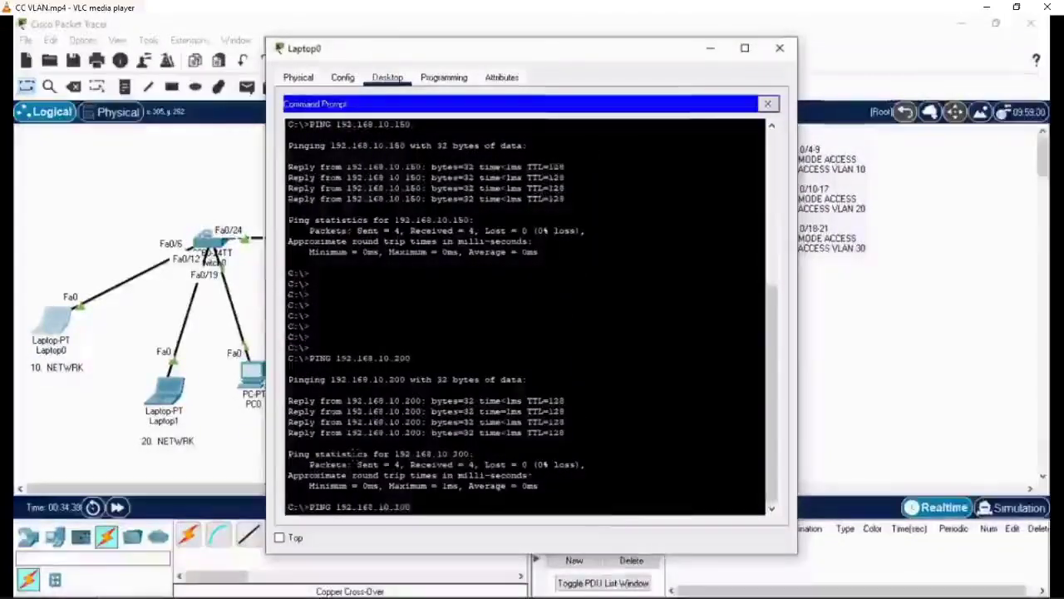
pyautogui.press('BackSpace')
pyautogui.press('BackSpace')
pyautogui.press('BackSpace')
pyautogui.write('20.200')
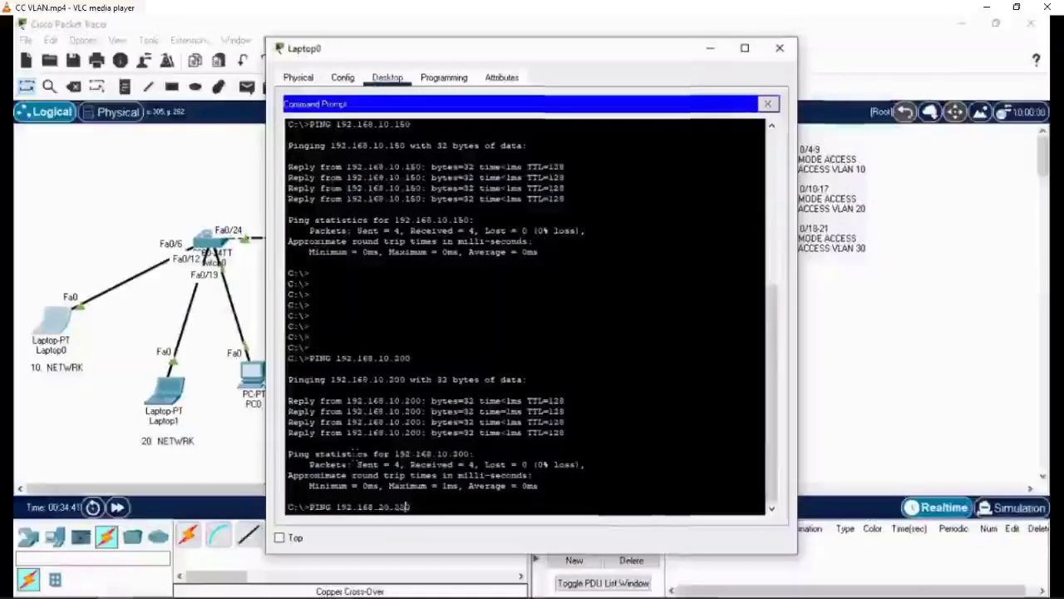
pyautogui.press('BackSpace')
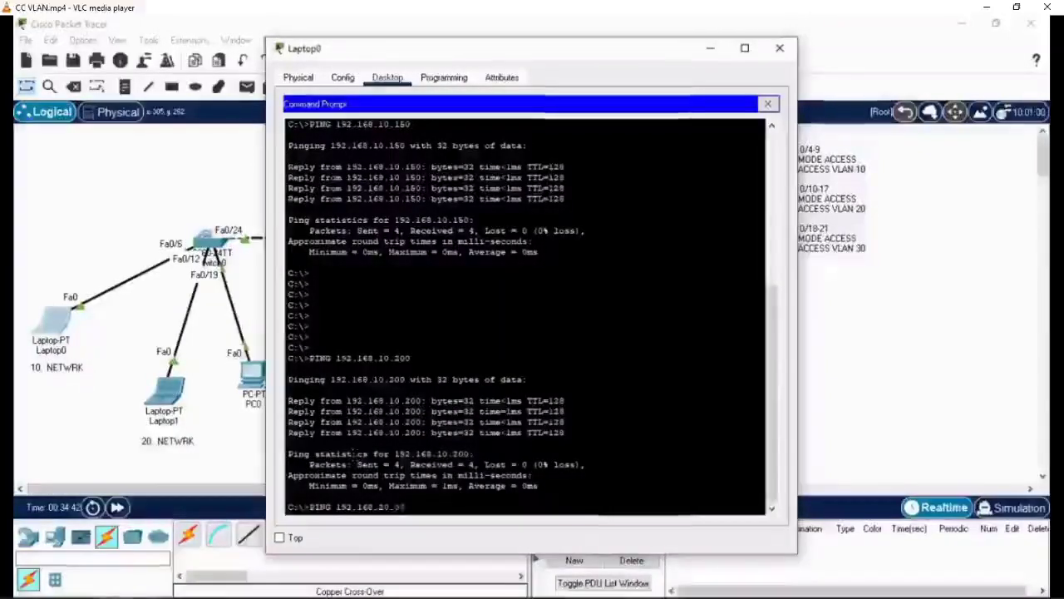
pyautogui.write('00')
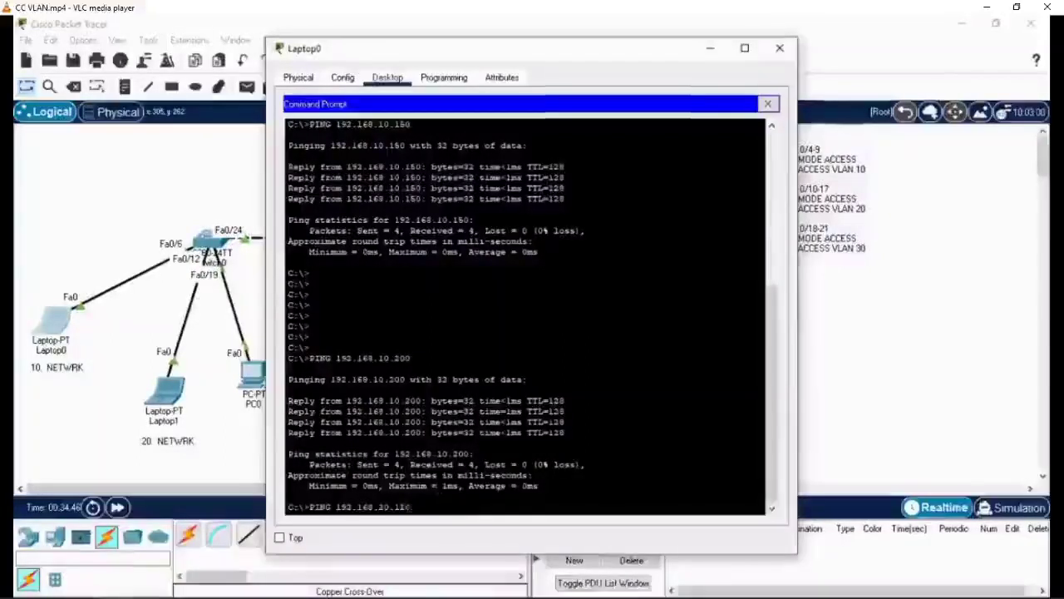
pyautogui.press('Return')
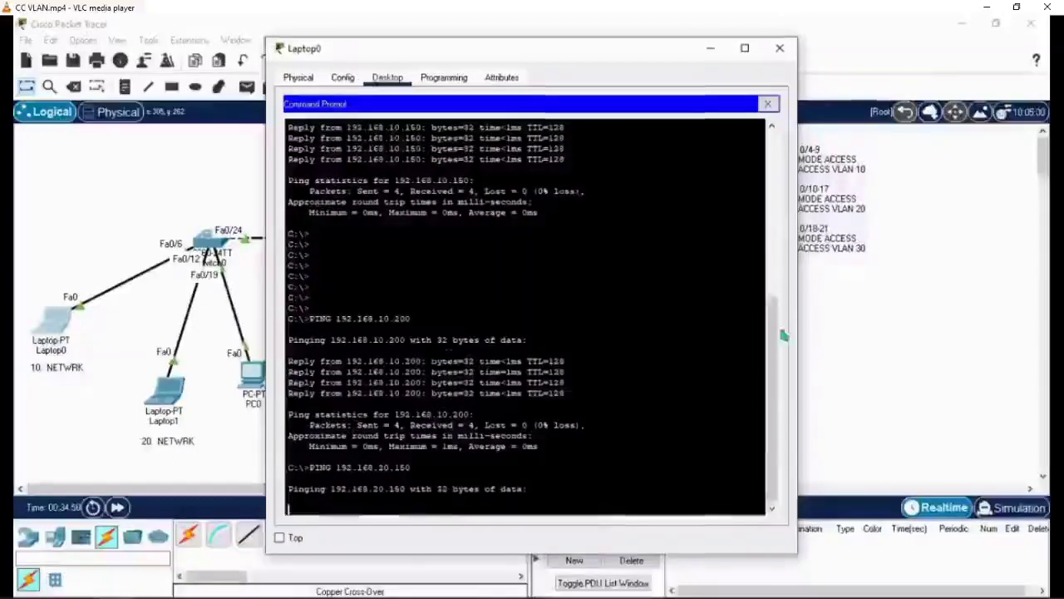
# Scroll the output and highlight the 192.168.20.150 ping command and its timeouts.
pyautogui.scroll(5, 524, 316)
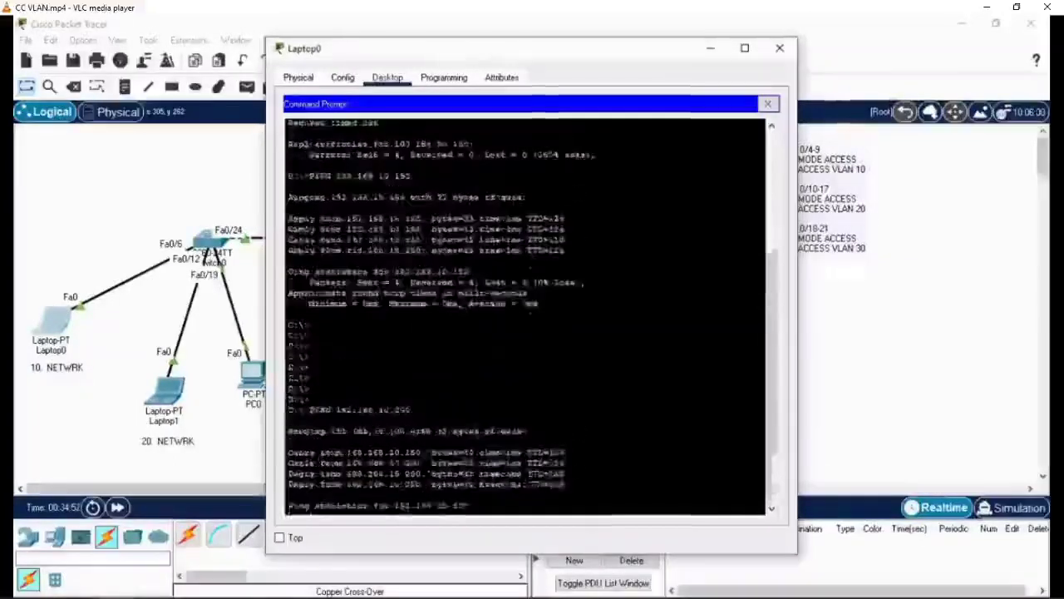
pyautogui.moveTo(291, 171); pyautogui.dragTo(499, 503)
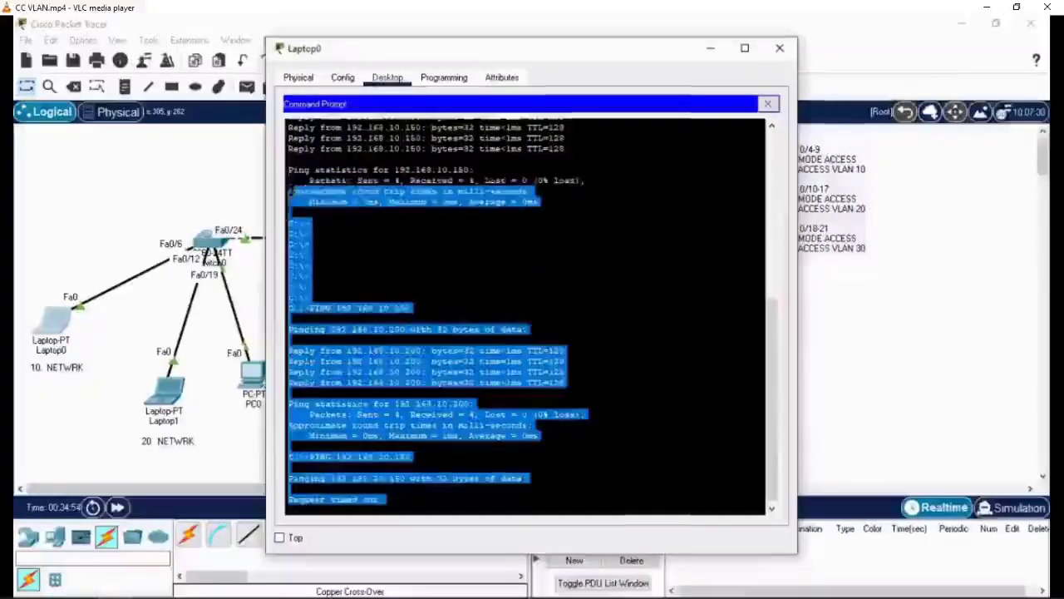
pyautogui.click(499, 503)
pyautogui.scroll(3, 524, 316)
pyautogui.scroll(-3, 524, 316)
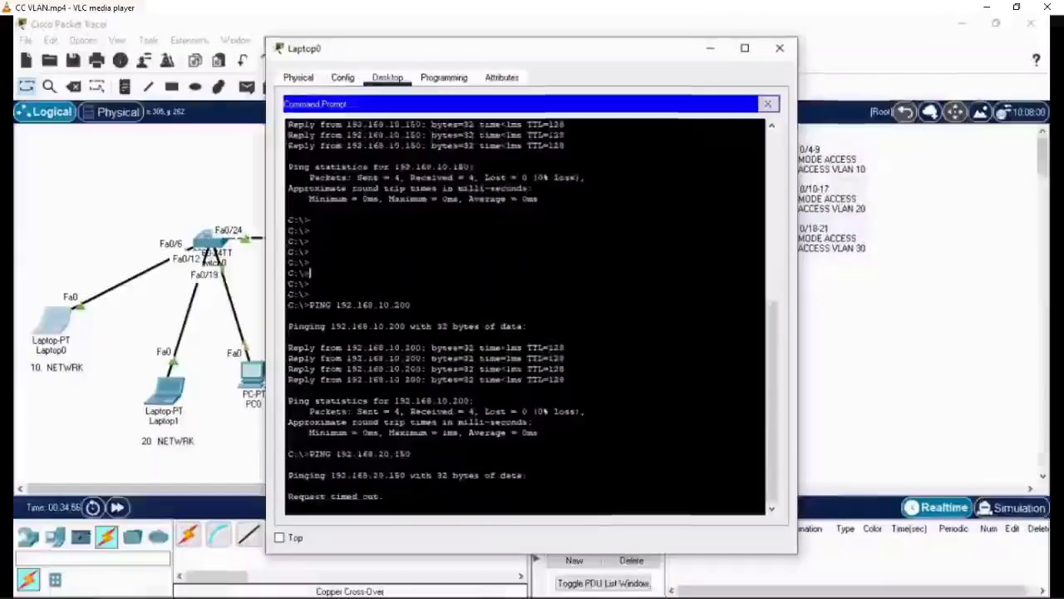
pyautogui.moveTo(321, 453); pyautogui.dragTo(410, 453)
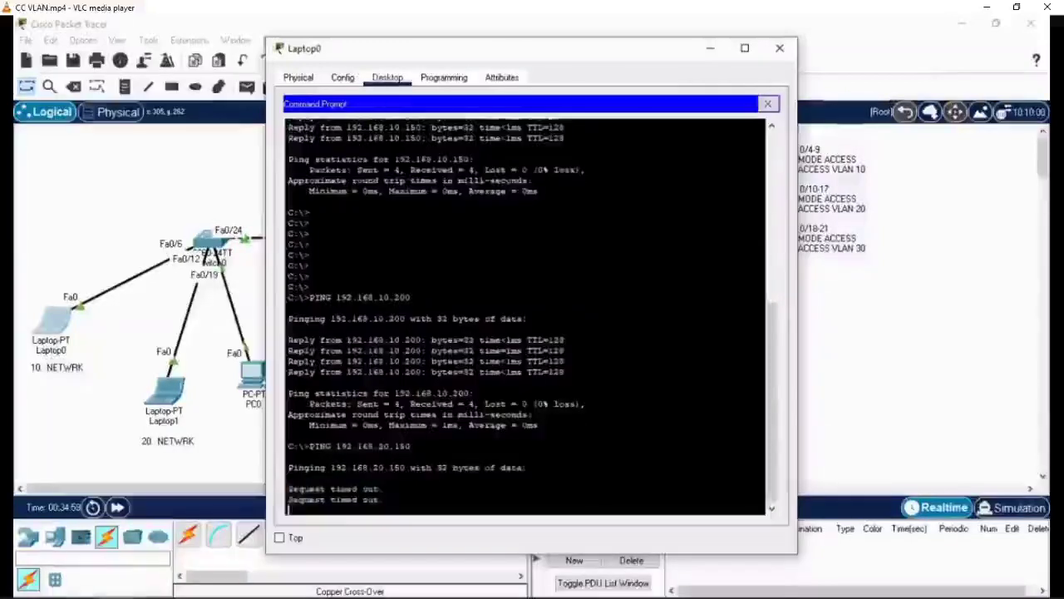
pyautogui.moveTo(385, 499); pyautogui.dragTo(301, 489)
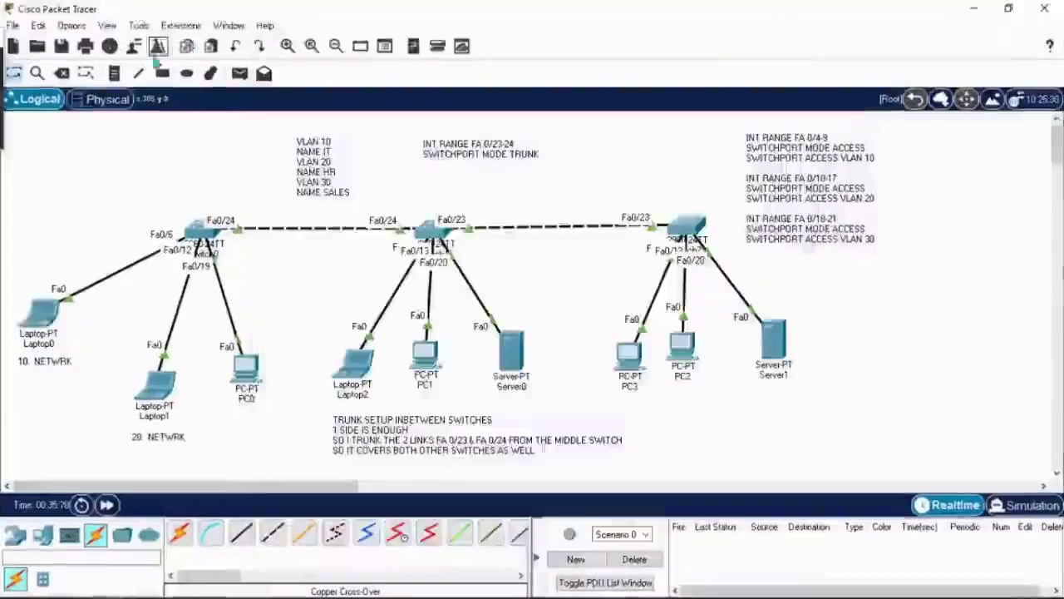
# Place a 'CONCLUTION' note: same-VLAN devices can ping; different VLANs cannot without a router.
pyautogui.click(798, 281)
pyautogui.write('C')
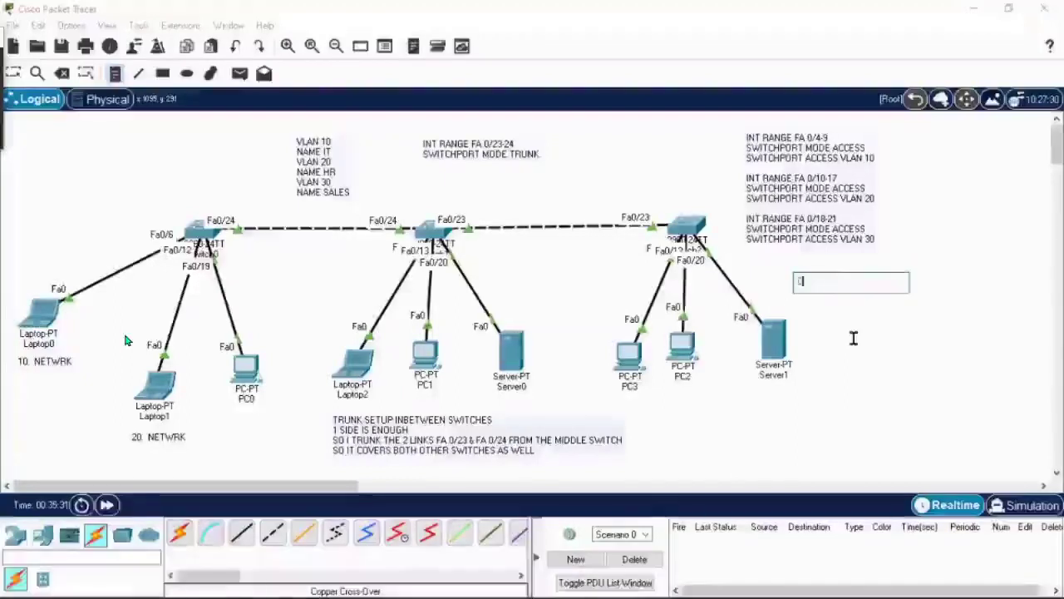
pyautogui.write('ONCLUTION')
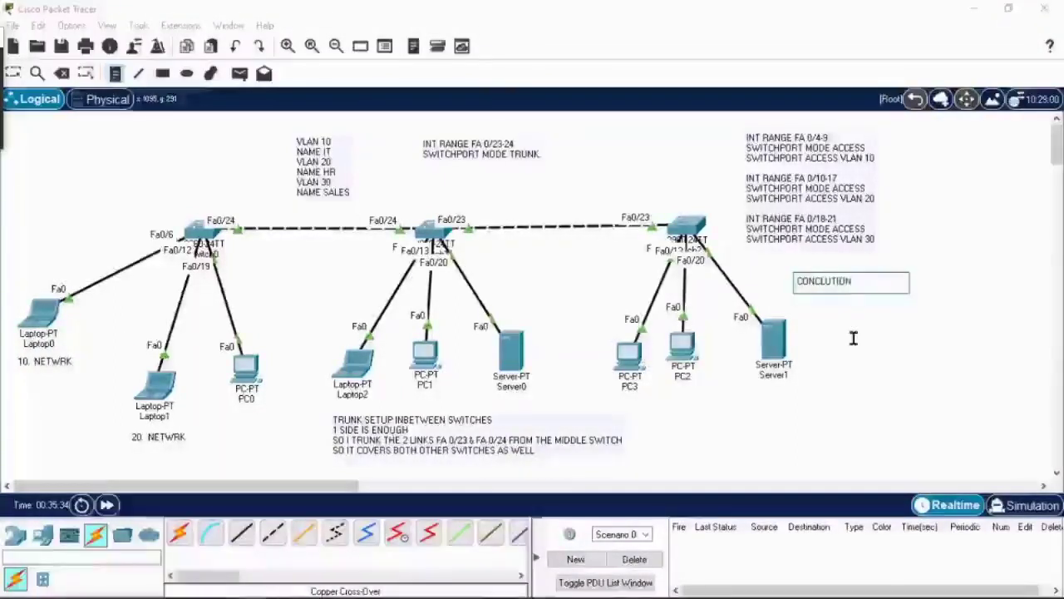
pyautogui.press('Return')
pyautogui.write('SA')
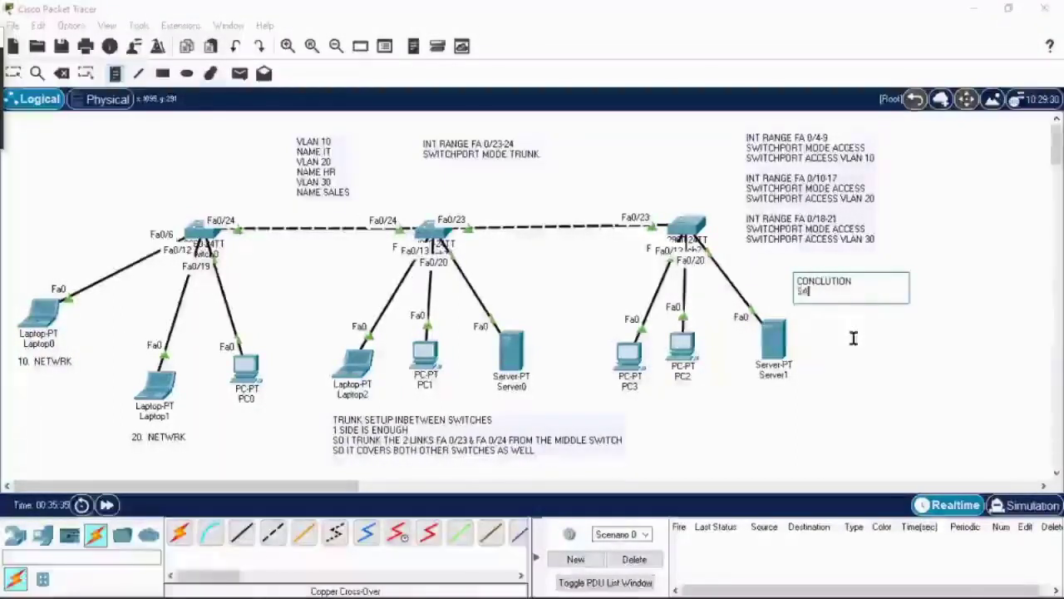
pyautogui.write('ME.VLAN ')
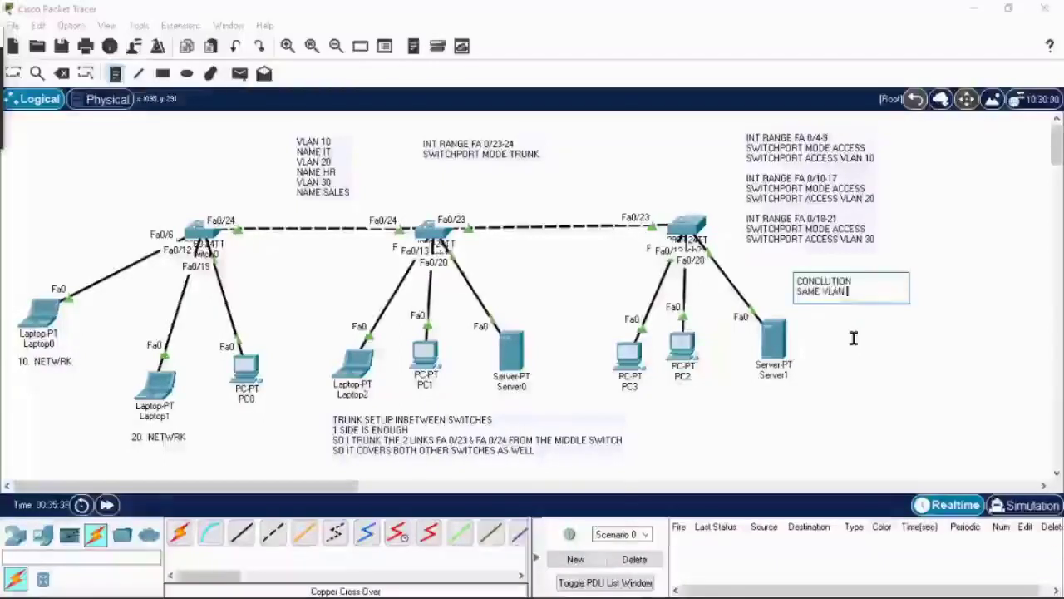
pyautogui.write('DEVICES')
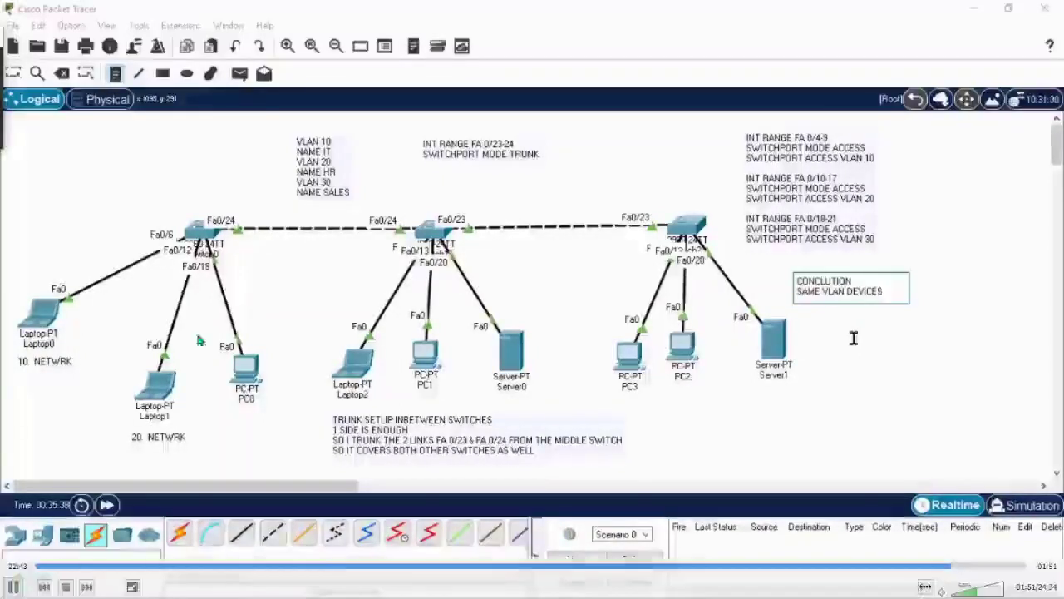
pyautogui.write(' CANPI')
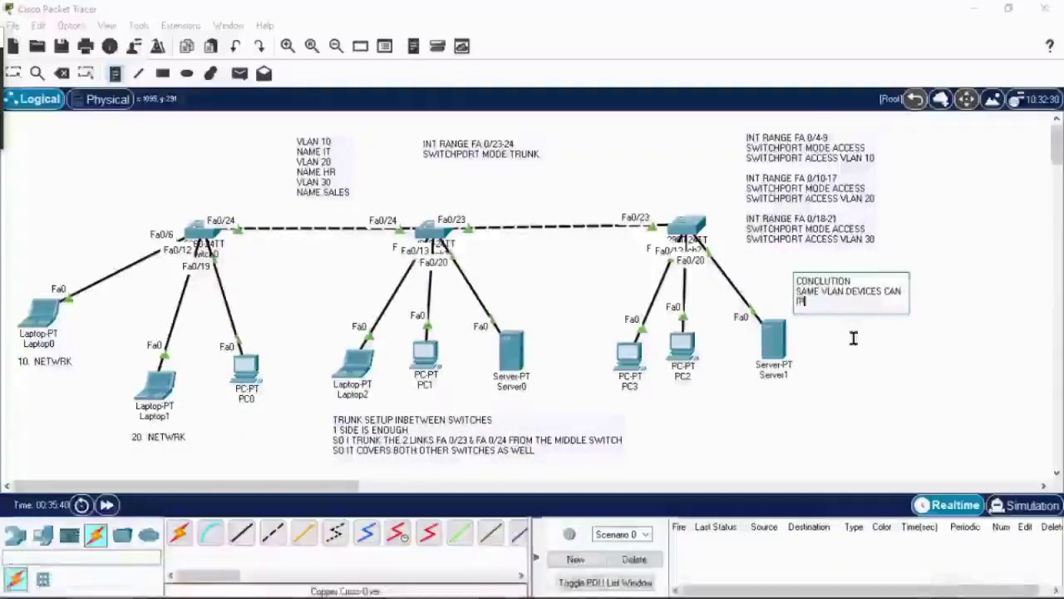
pyautogui.write('NG')
pyautogui.press('Return')
pyautogui.write('DIFFERENT VLAN DEV')
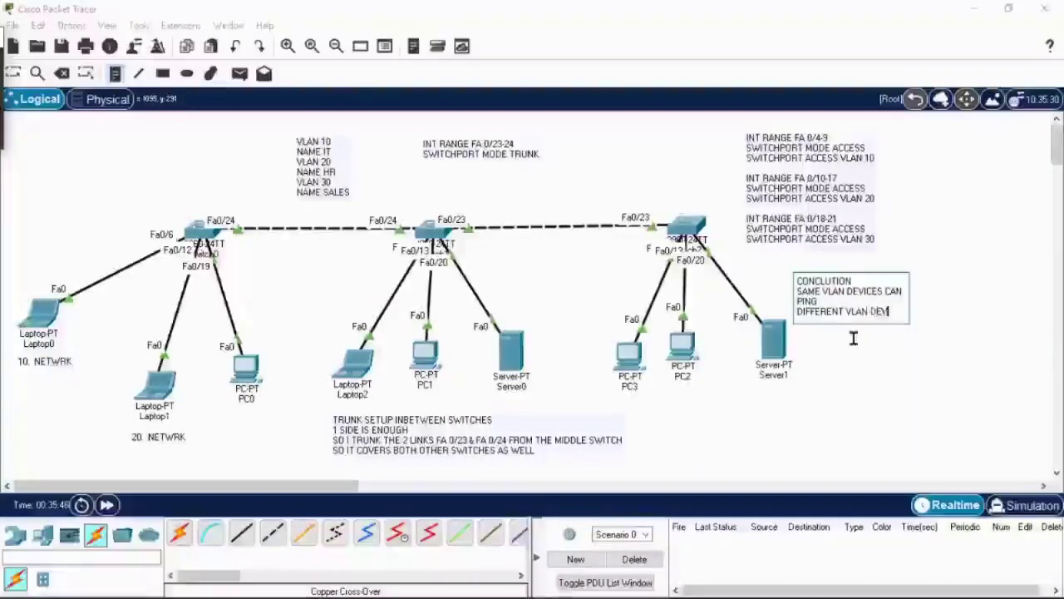
pyautogui.write('ICES')
pyautogui.press('Return')
pyautogui.write('CANNOT')
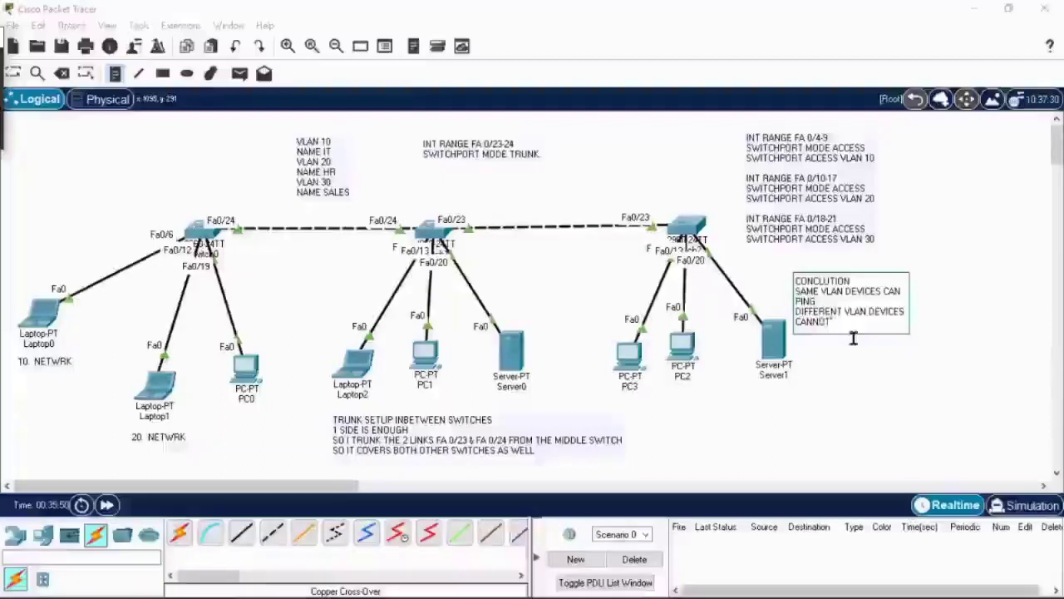
pyautogui.write(' PING ')
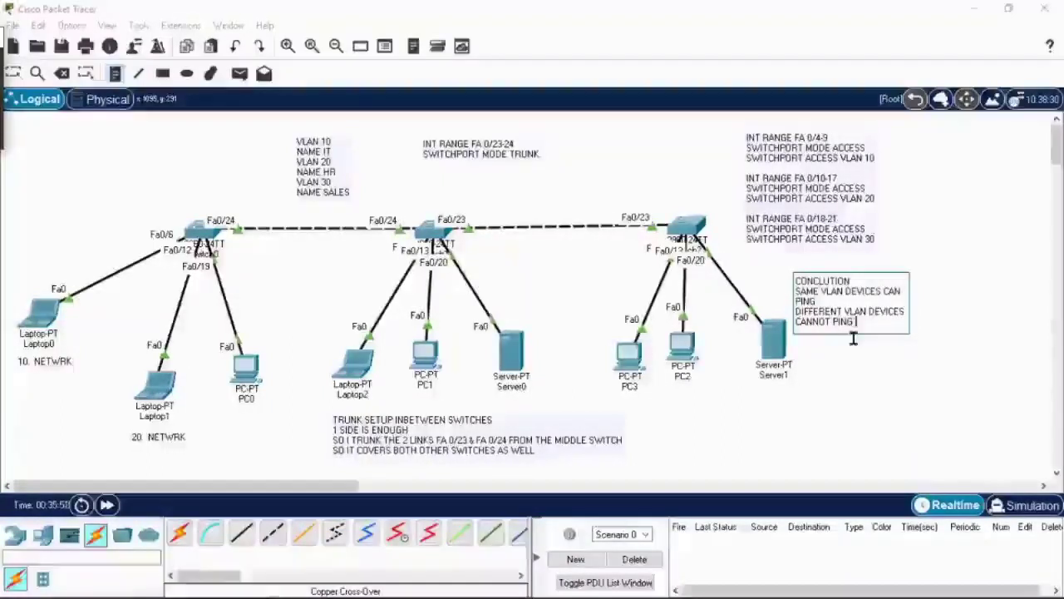
pyautogui.write('WITHOUT A')
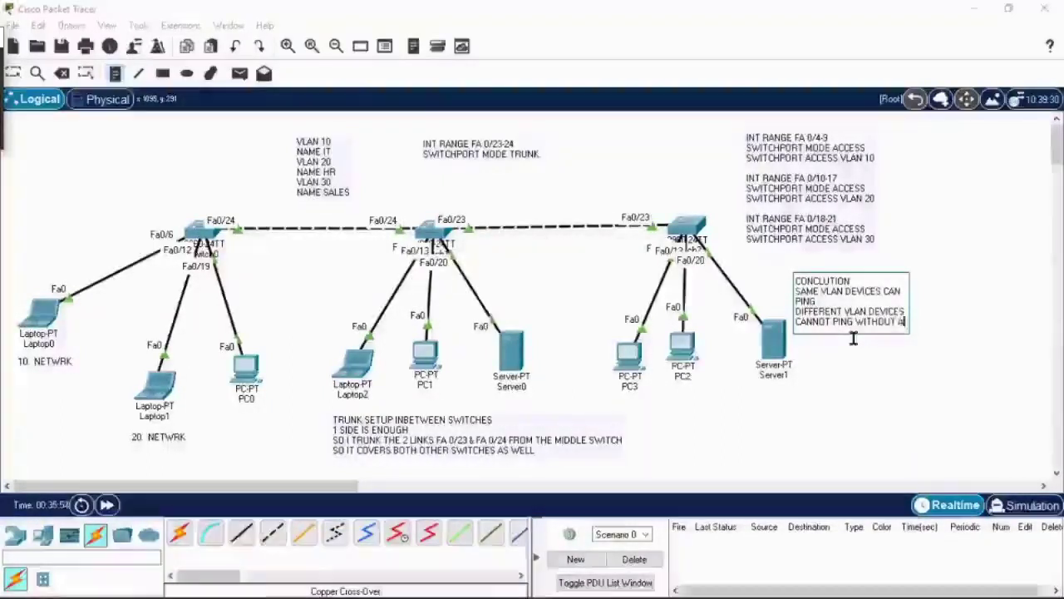
pyautogui.press('Return')
pyautogui.write('ROUTER')
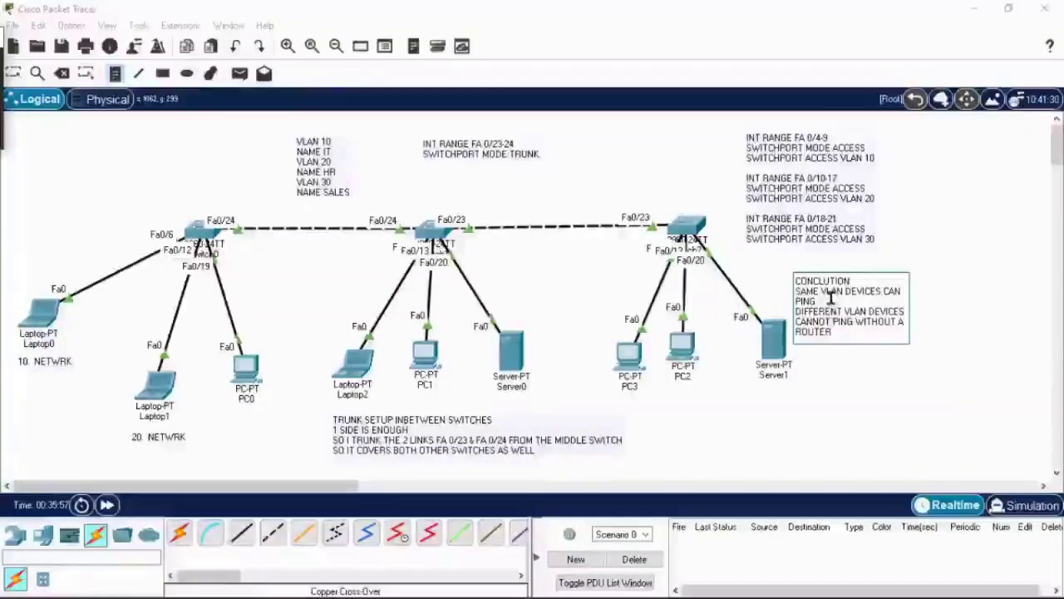
# Add the summary 'SIMPLY SAME NETWORK DEVICES CAN PING' and that different-network devices can't ping.
pyautogui.click(847, 342)
pyautogui.press('Return')
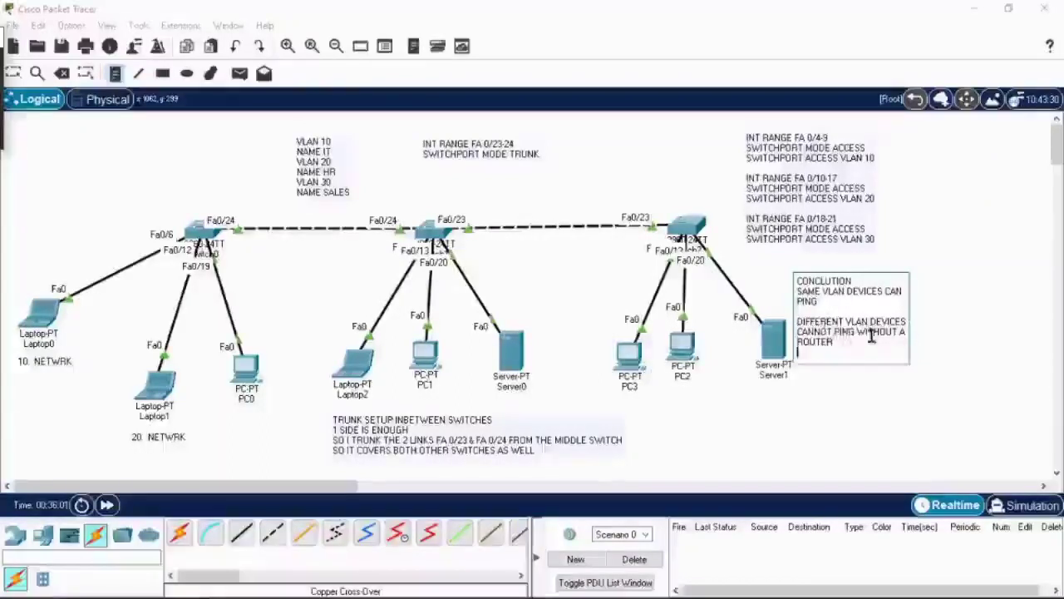
pyautogui.press('Return')
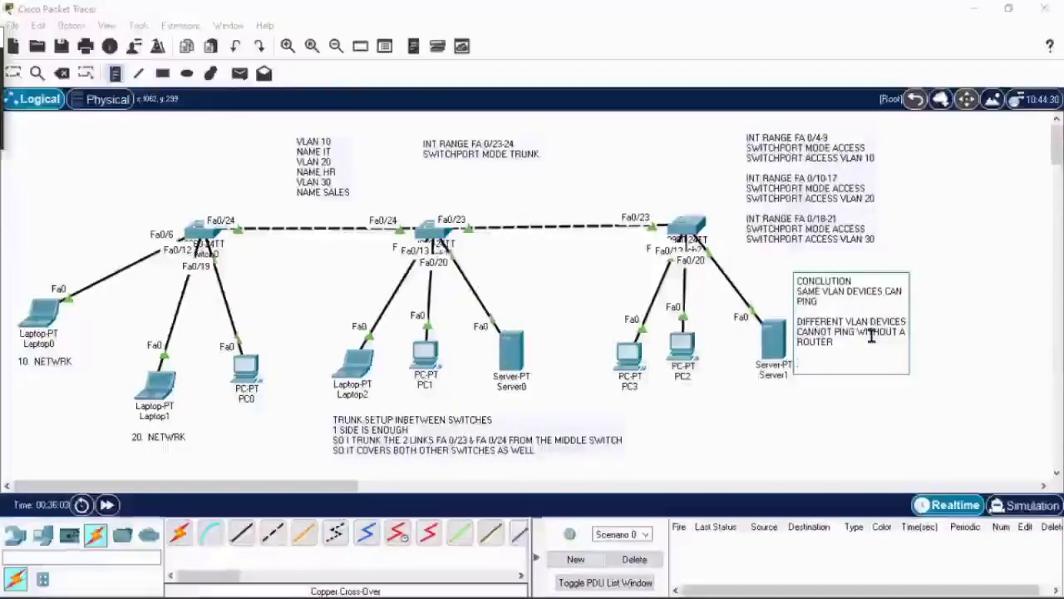
pyautogui.write('SIM')
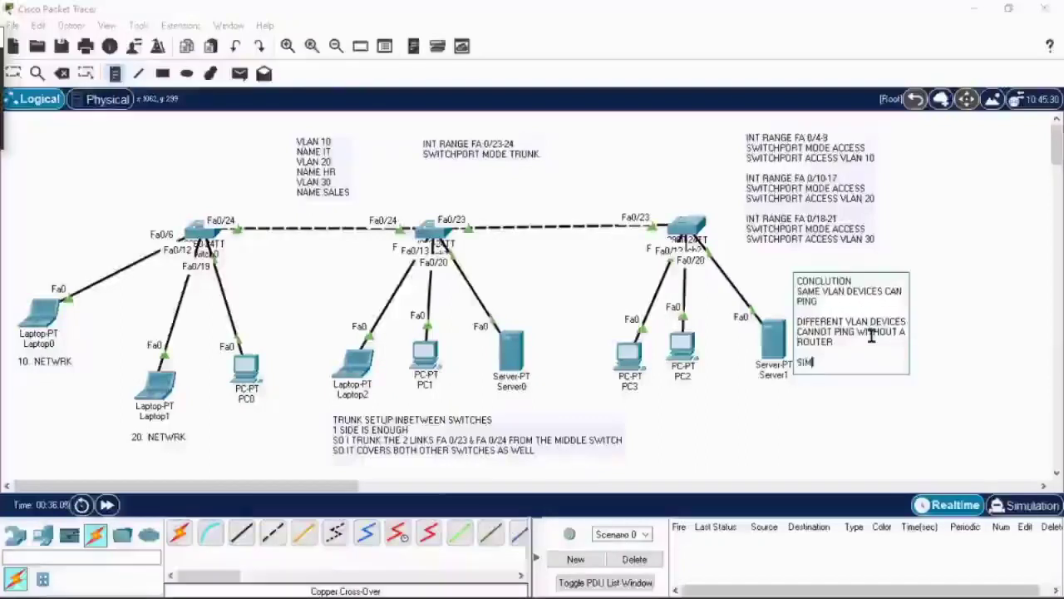
pyautogui.write('PLY')
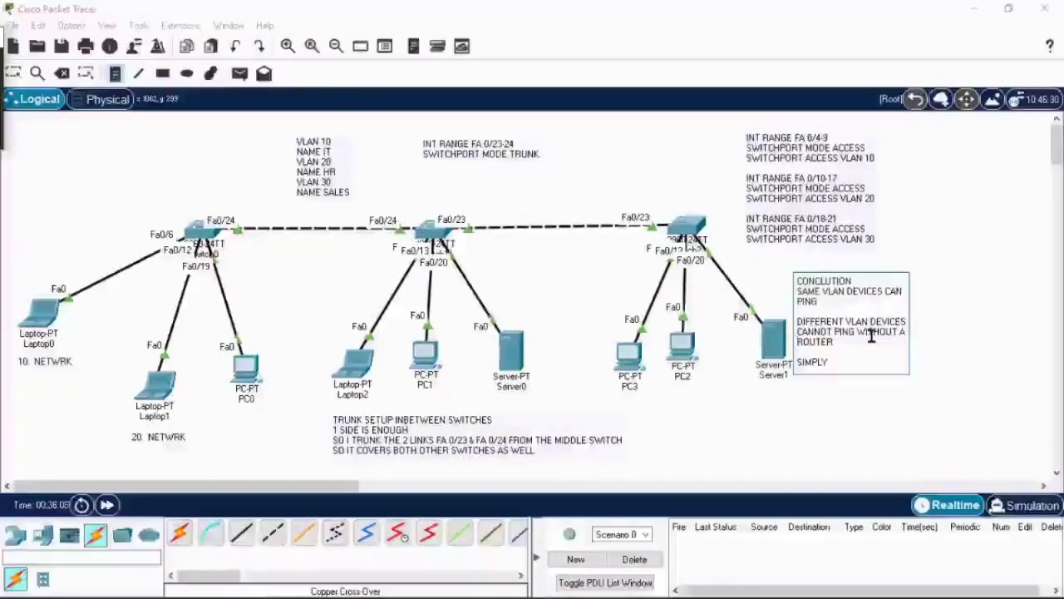
pyautogui.write(' SAME NE')
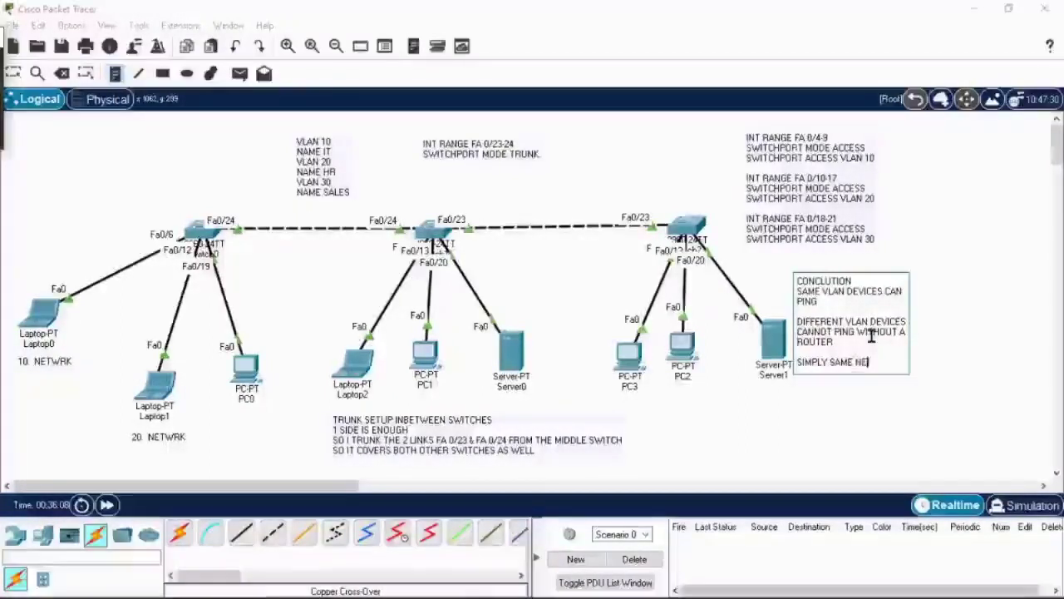
pyautogui.write('TWORK DEVICES CA')
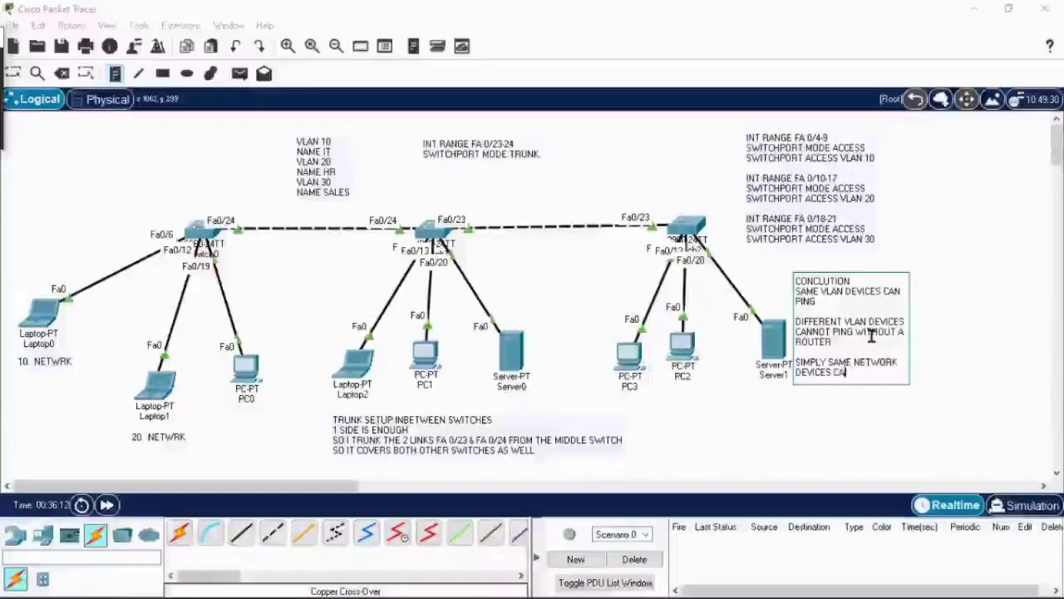
pyautogui.write('N PING.')
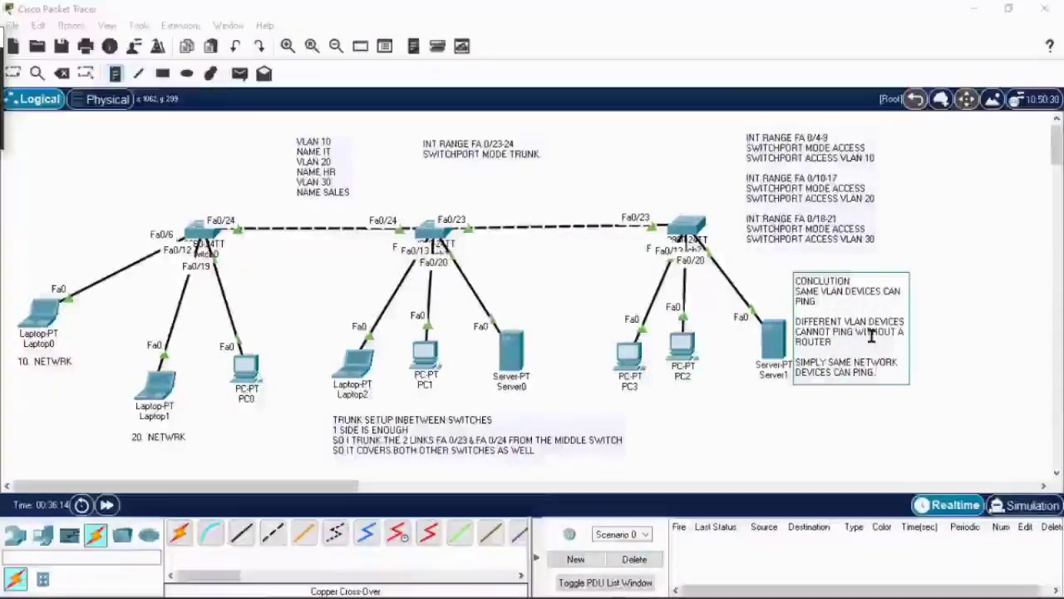
pyautogui.write(' D')
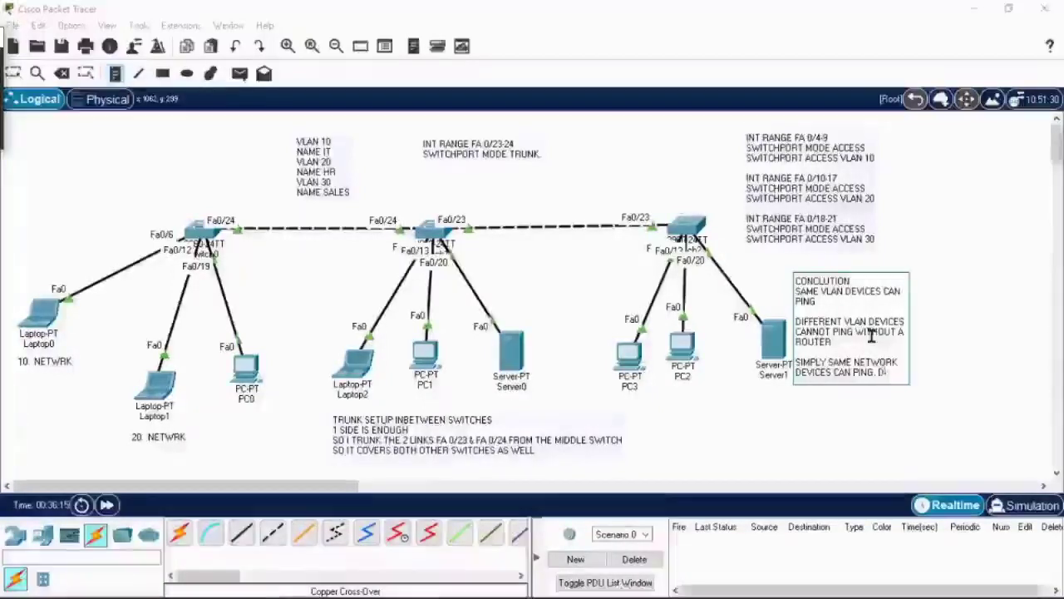
pyautogui.press('BackSpace')
pyautogui.press('BackSpace')
pyautogui.press('Return')
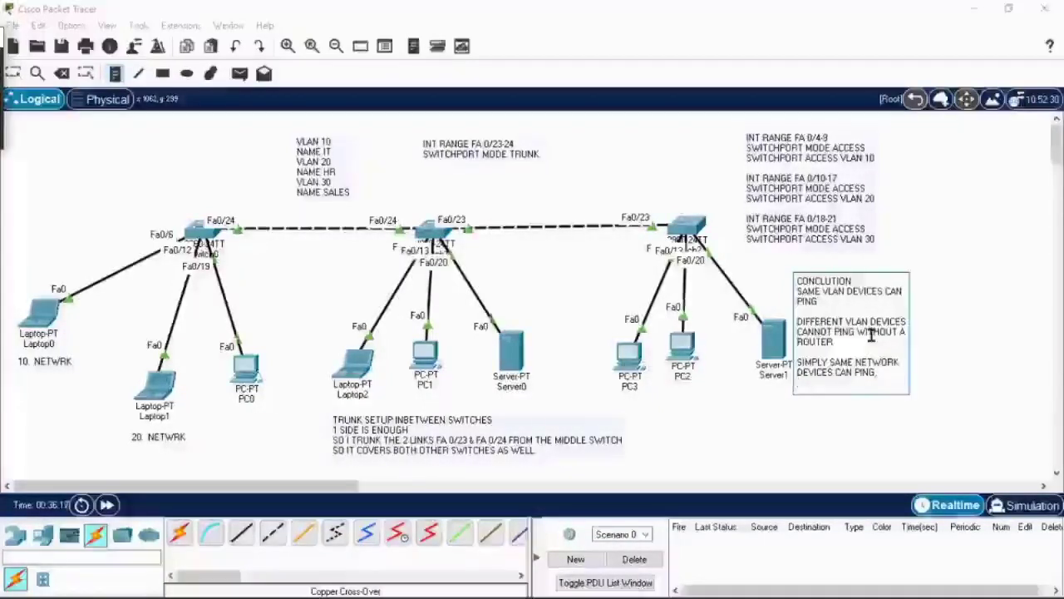
pyautogui.write('DIFFEREN')
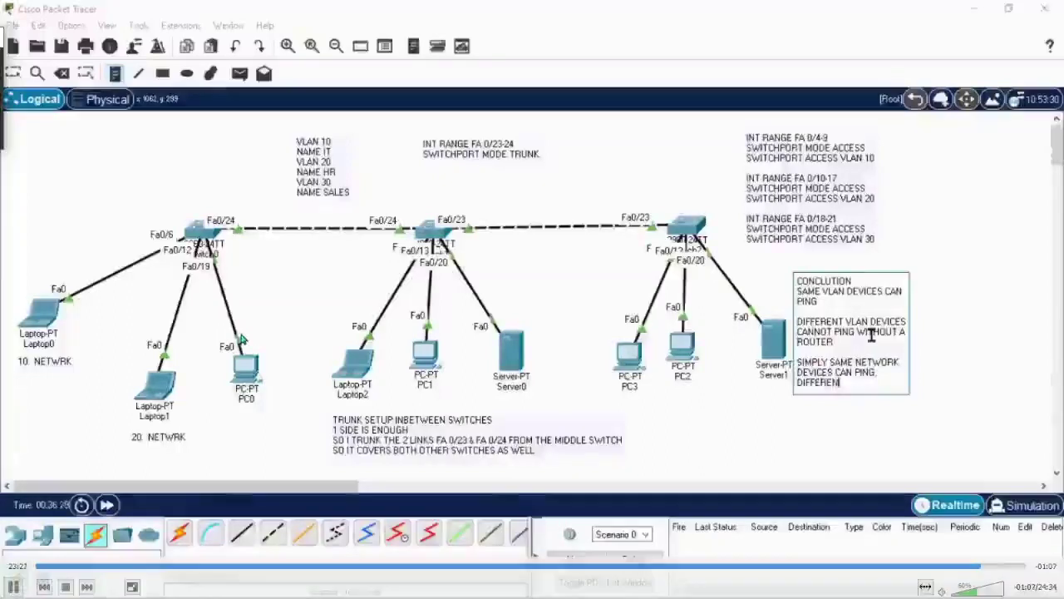
pyautogui.write('T NETW')
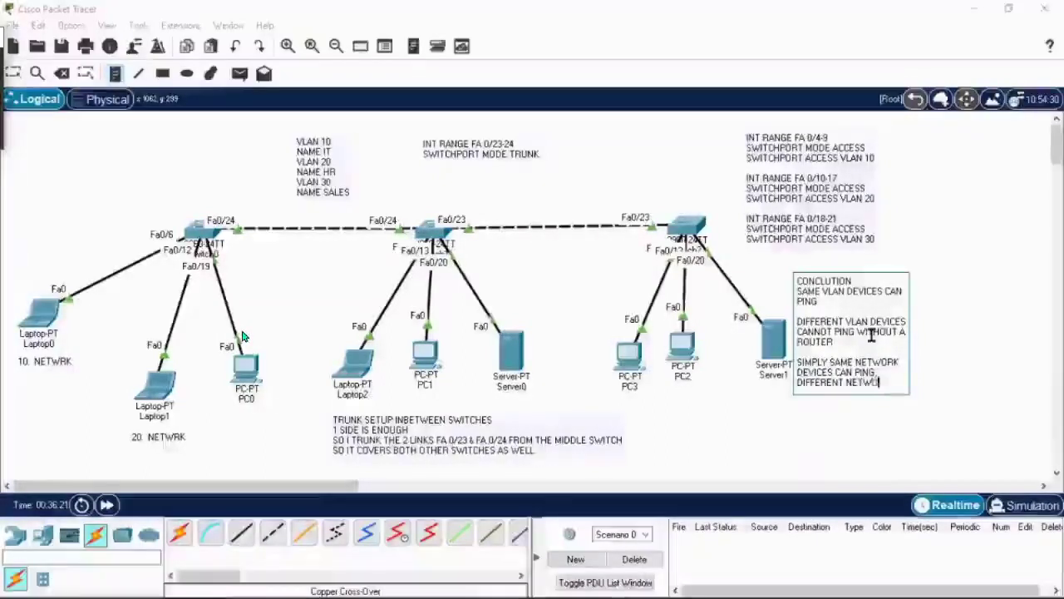
pyautogui.write('ORK U')
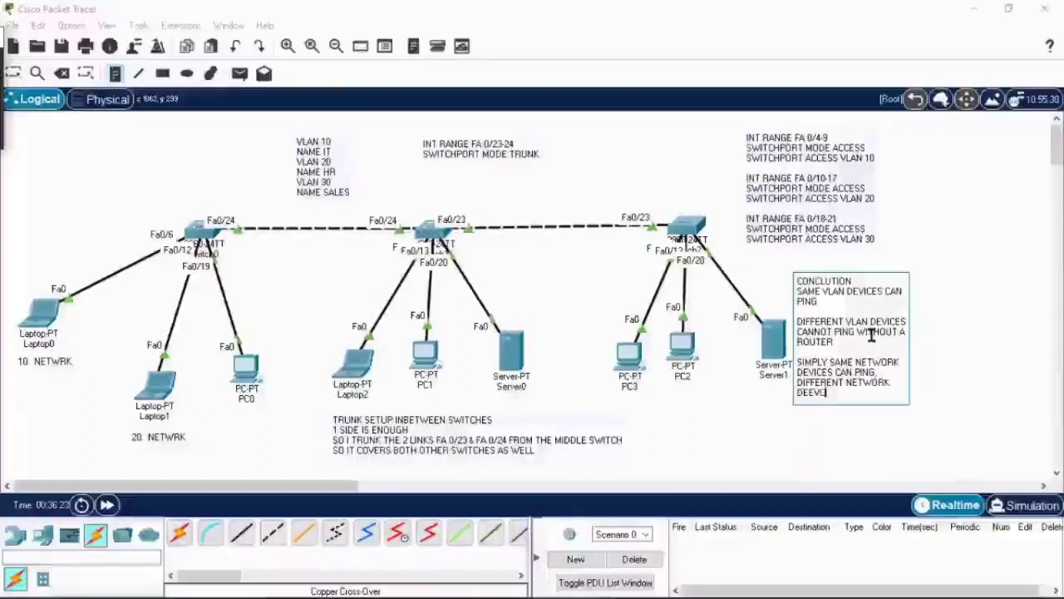
pyautogui.press('BackSpace')
pyautogui.press('BackSpace')
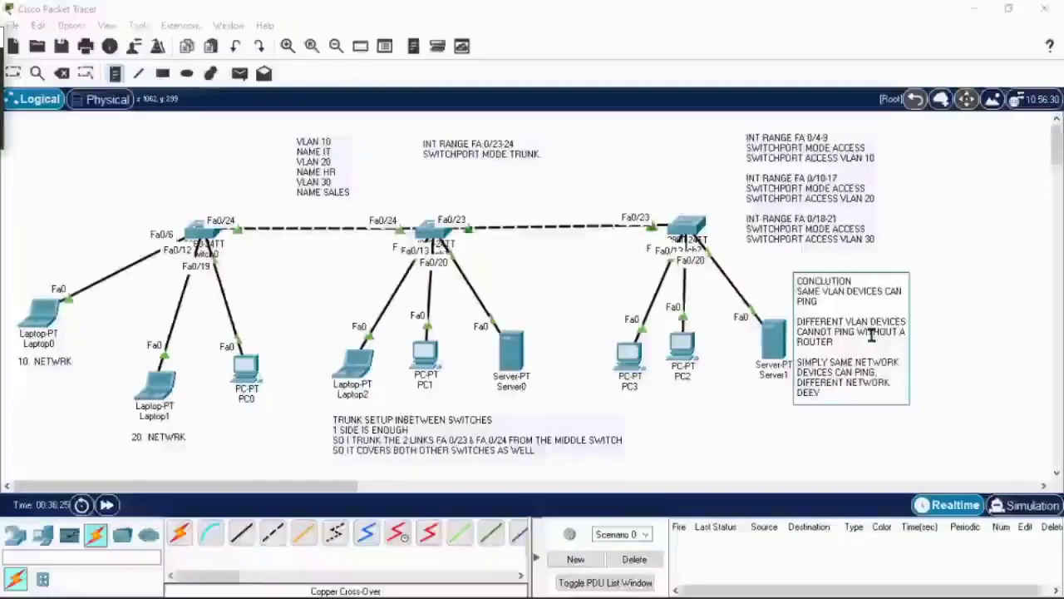
pyautogui.write('ICES CANN')
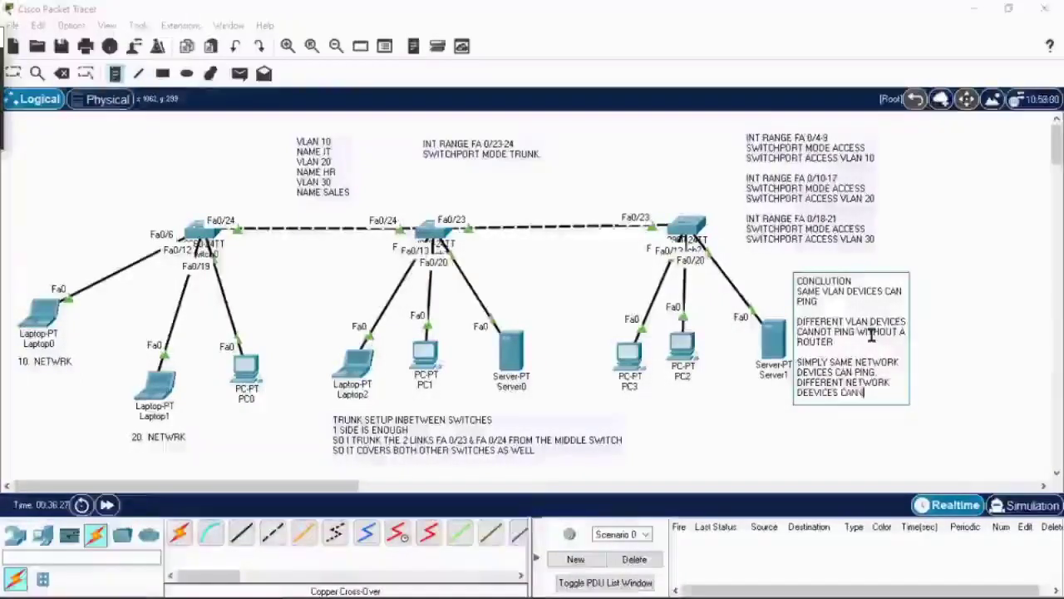
pyautogui.press('BackSpace')
pyautogui.write('T PING')
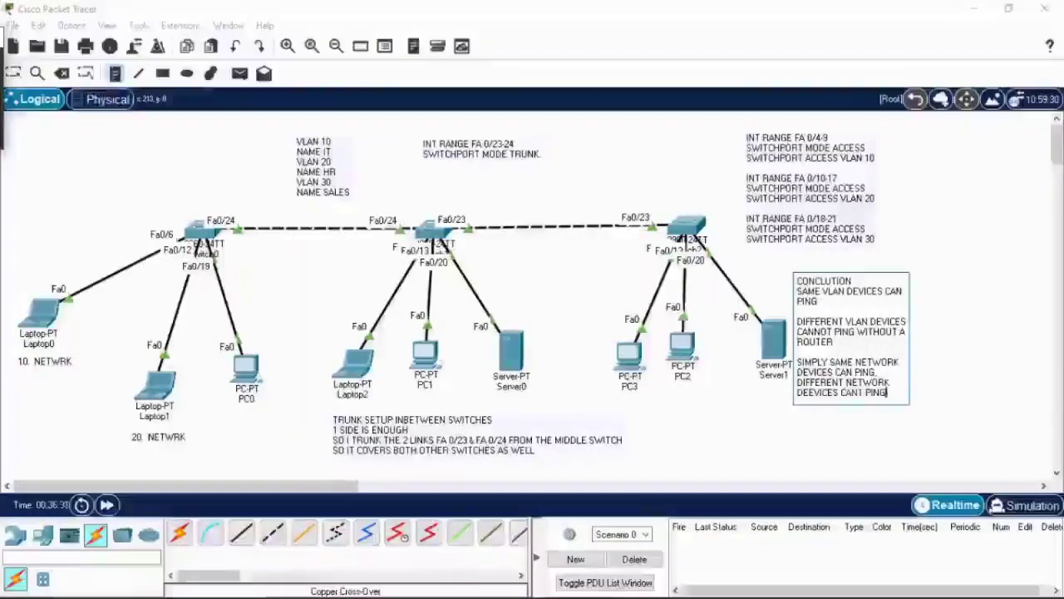
# Move the conclusion note to the canvas top-left and begin saving the .pkt file.
pyautogui.click(14, 73)
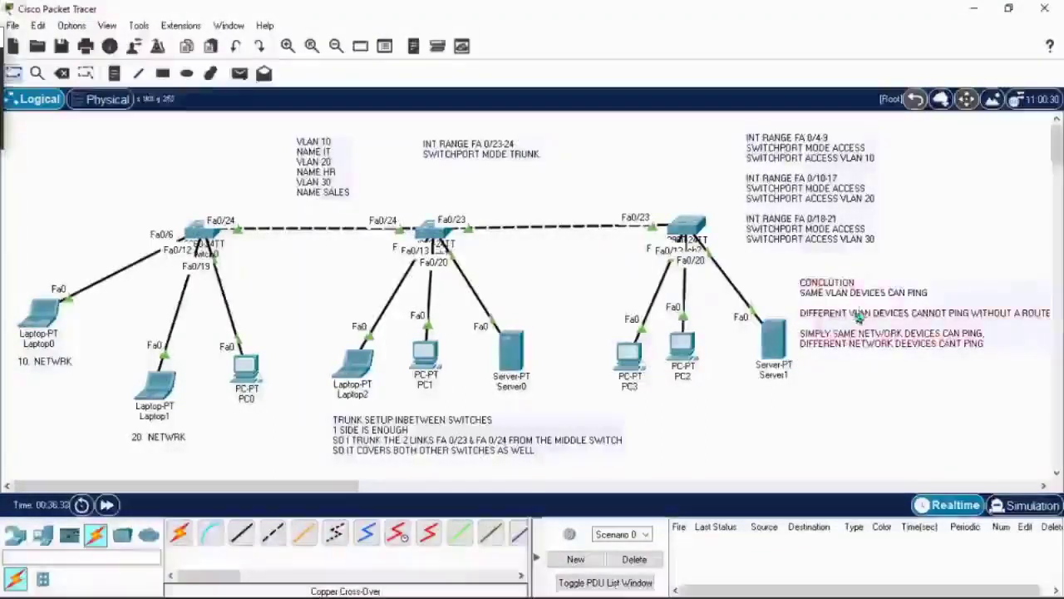
pyautogui.moveTo(851, 314); pyautogui.dragTo(12, 148)
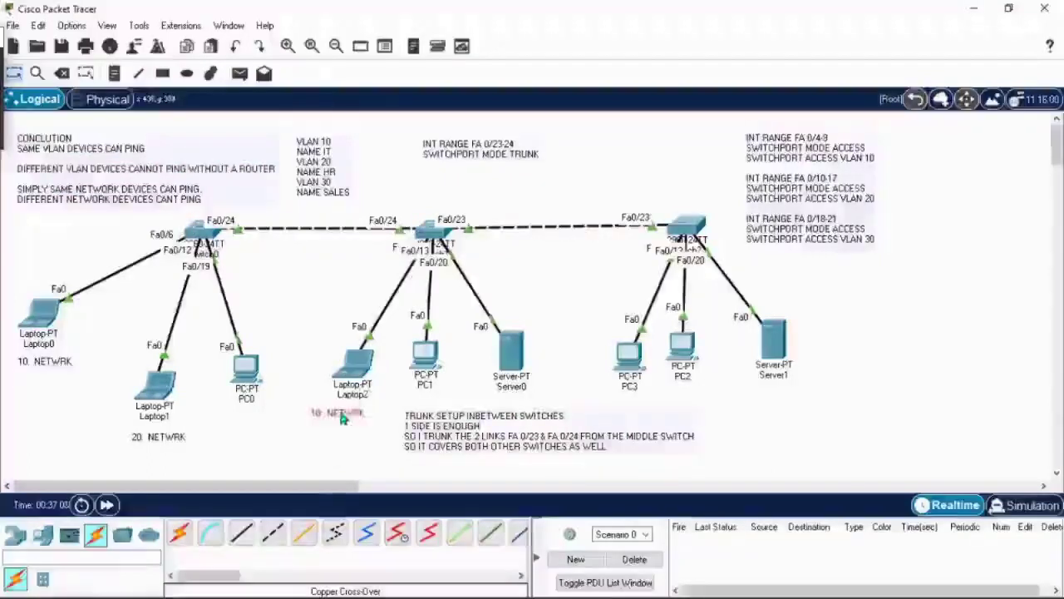
pyautogui.moveTo(356, 420); pyautogui.dragTo(429, 416)
pyautogui.click(835, 422)
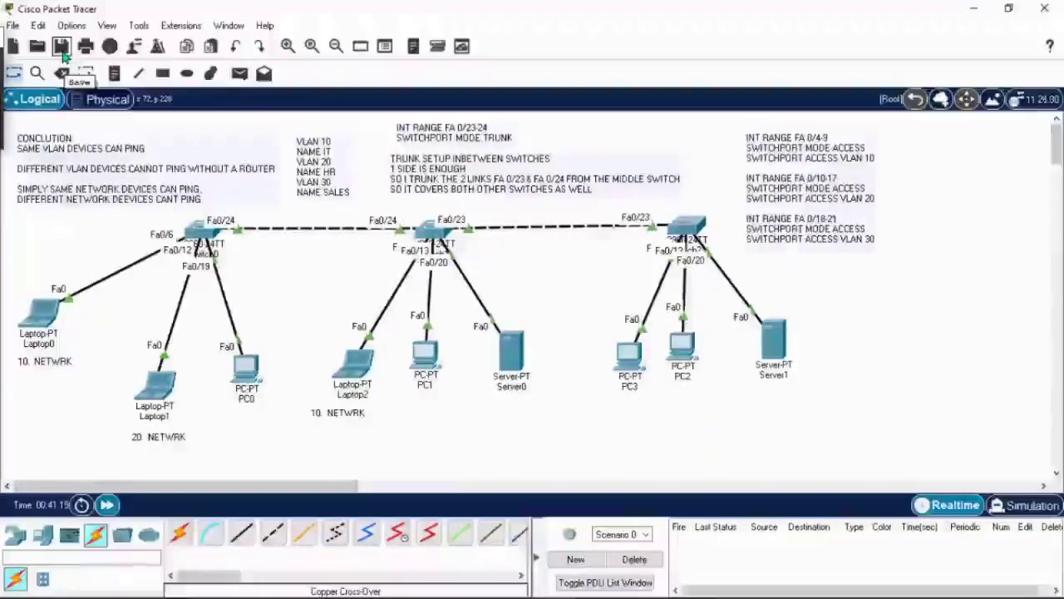
pyautogui.click(62, 48)
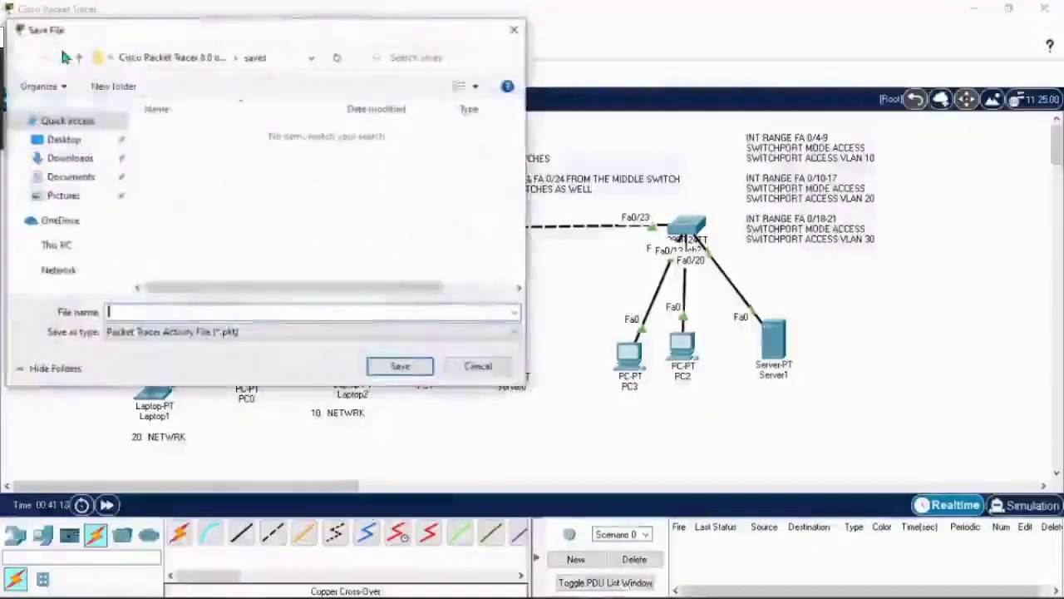